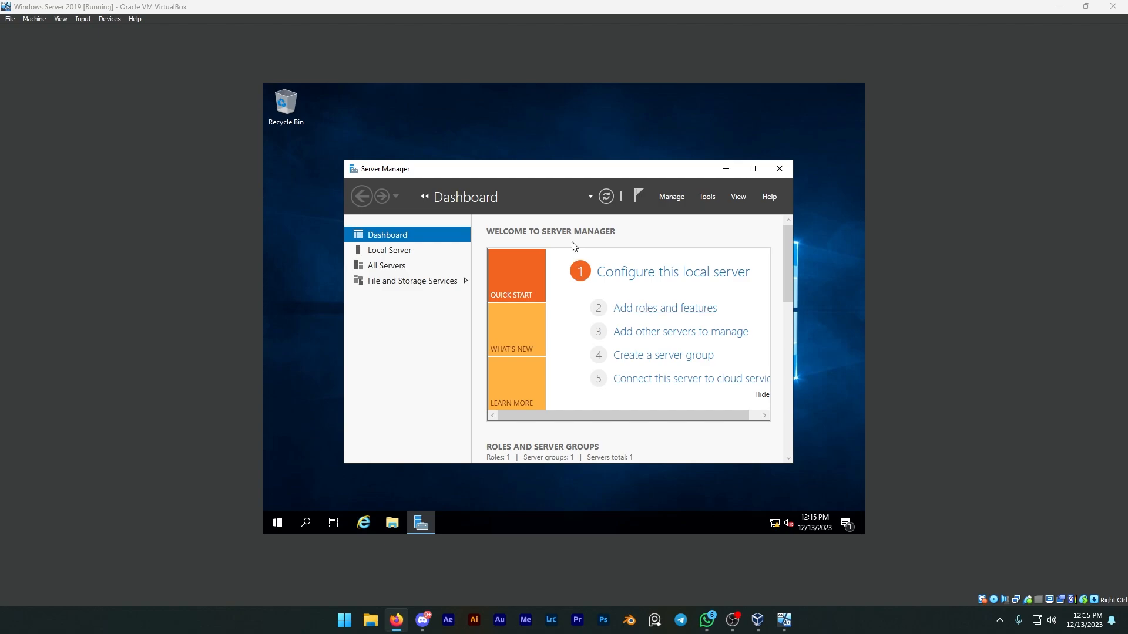
Start adding roles and features with a role-based or feature-based installation, choosing the 192.168.0.1 server from the server pool.
{"action": "left_click", "coordinate": [579, 238]}
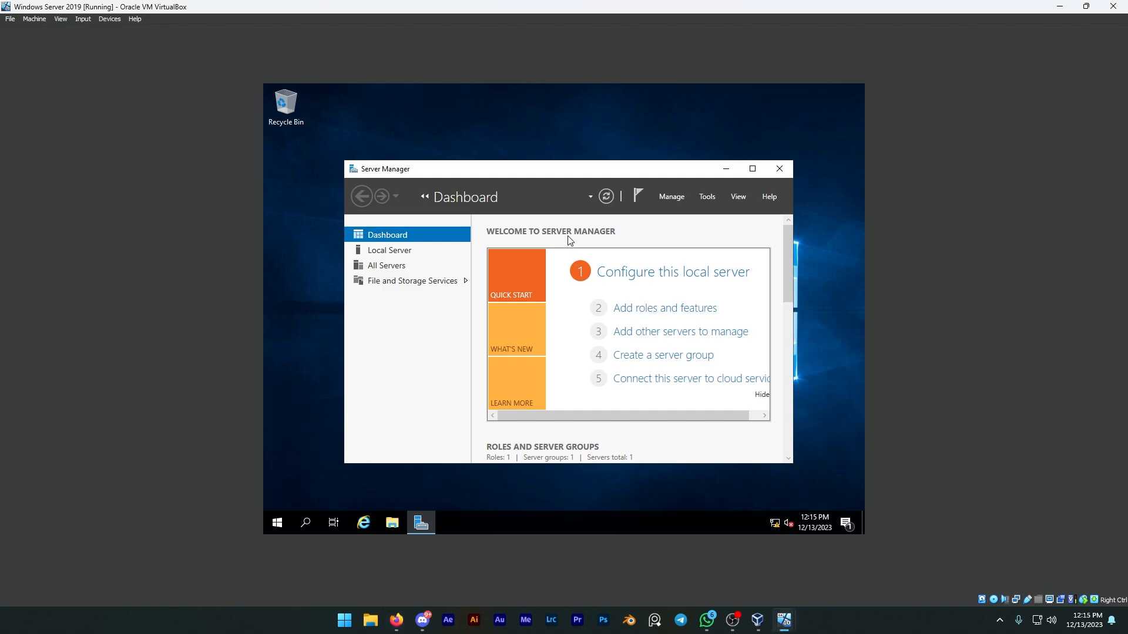
{"action": "left_click", "coordinate": [643, 310]}
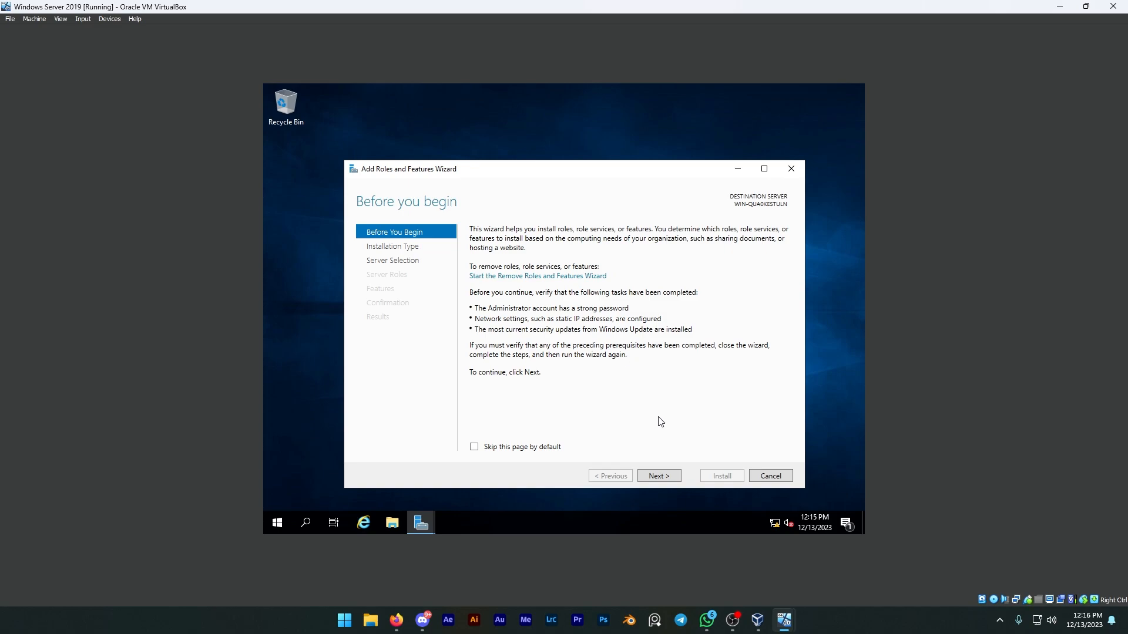
{"action": "left_click", "coordinate": [665, 473]}
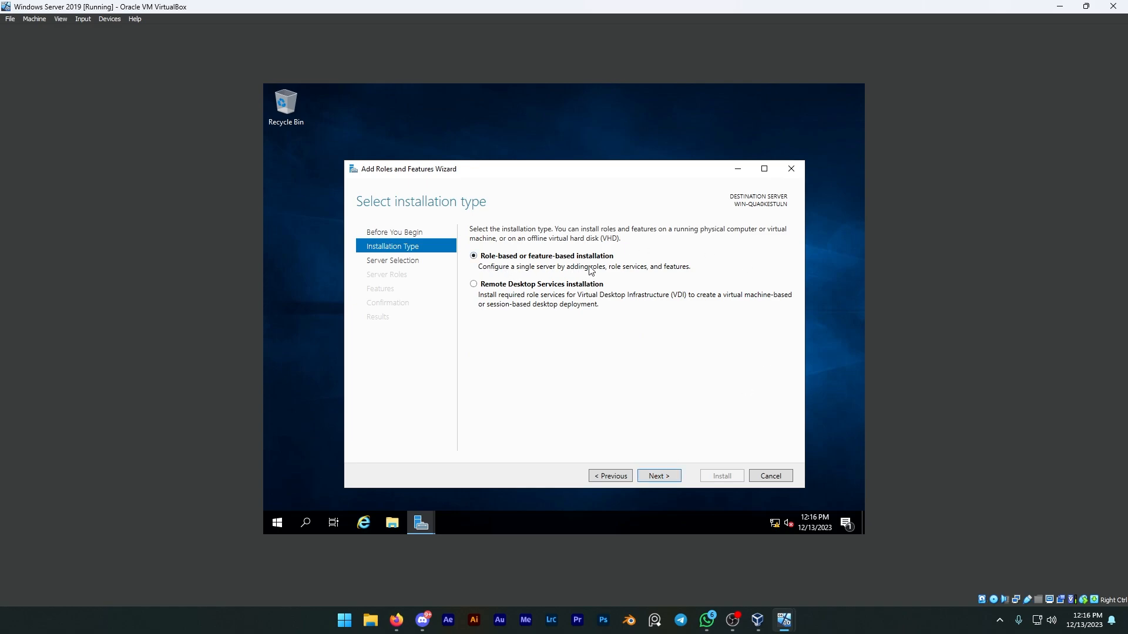
{"action": "left_click", "coordinate": [659, 476]}
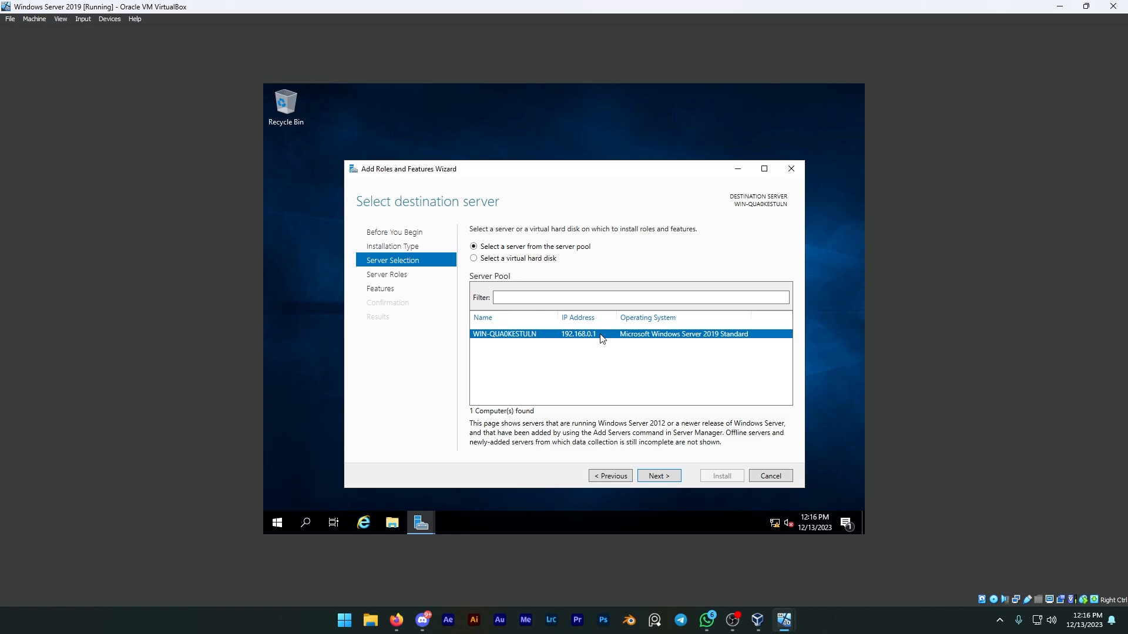
{"action": "left_click", "coordinate": [656, 481]}
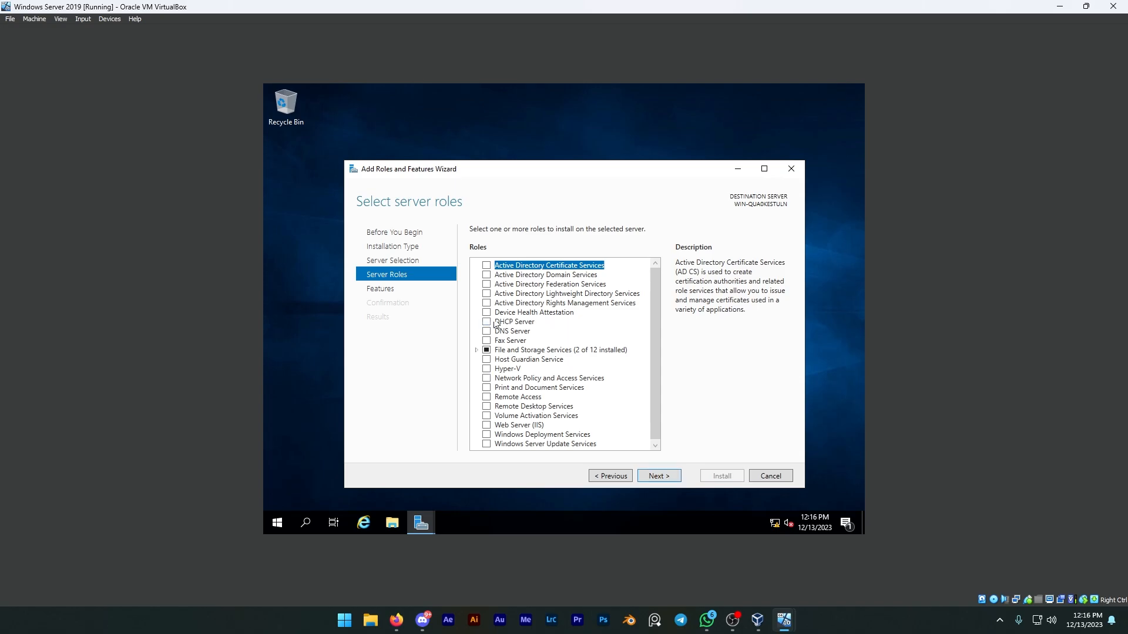
Select the Active Directory Domain Services and DNS Server roles, adding the required features and management tools for both.
{"action": "left_click", "coordinate": [486, 275]}
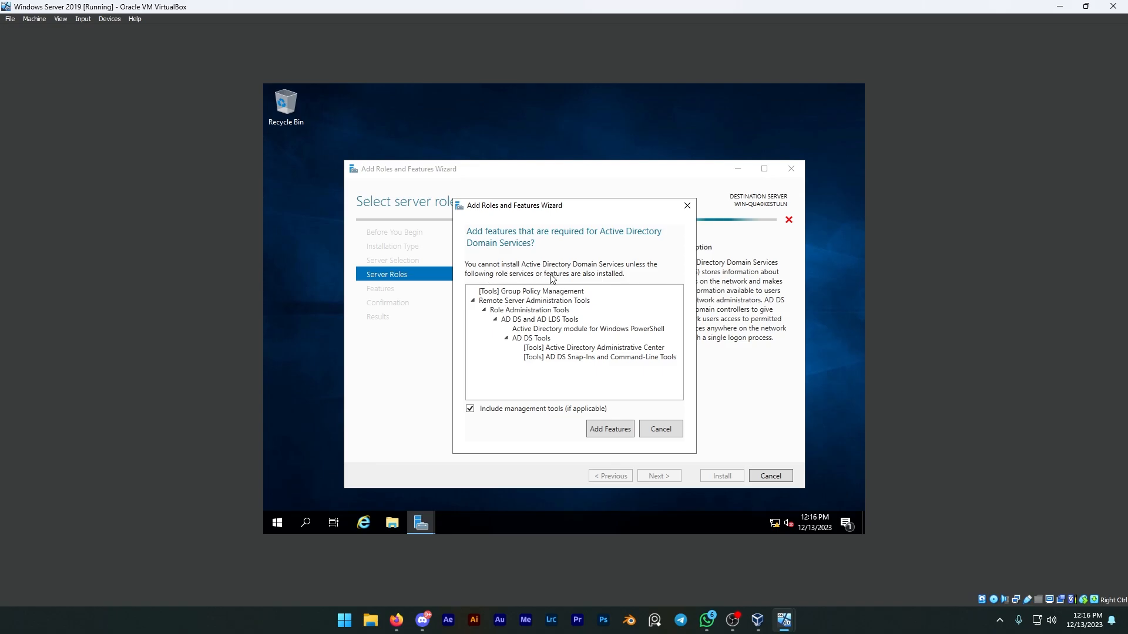
{"action": "left_click", "coordinate": [617, 433]}
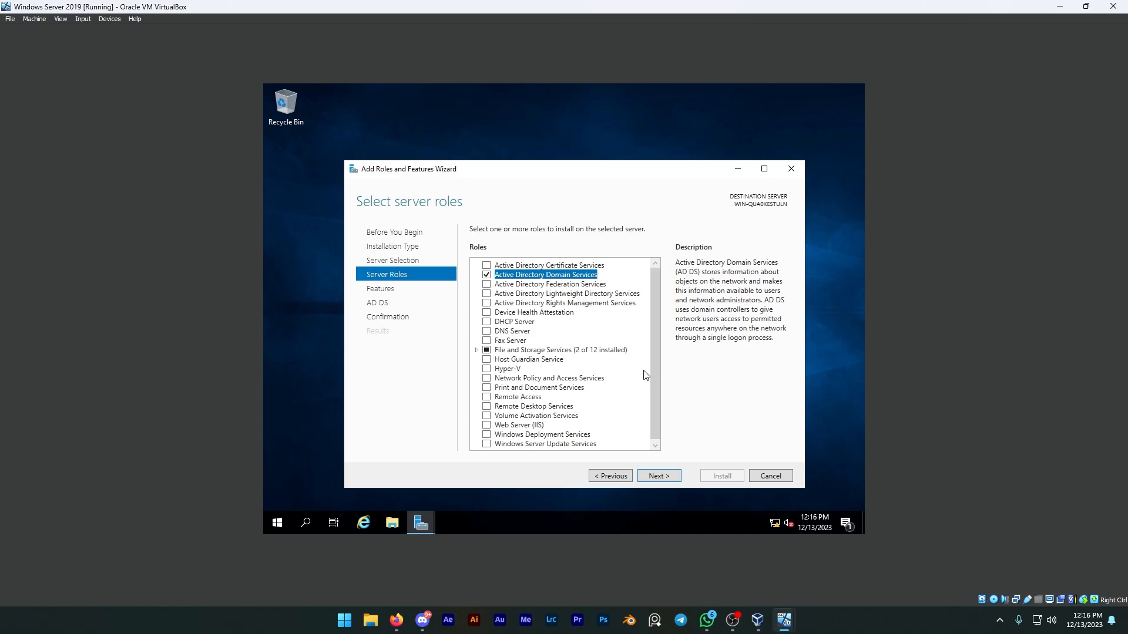
{"action": "left_click", "coordinate": [486, 331]}
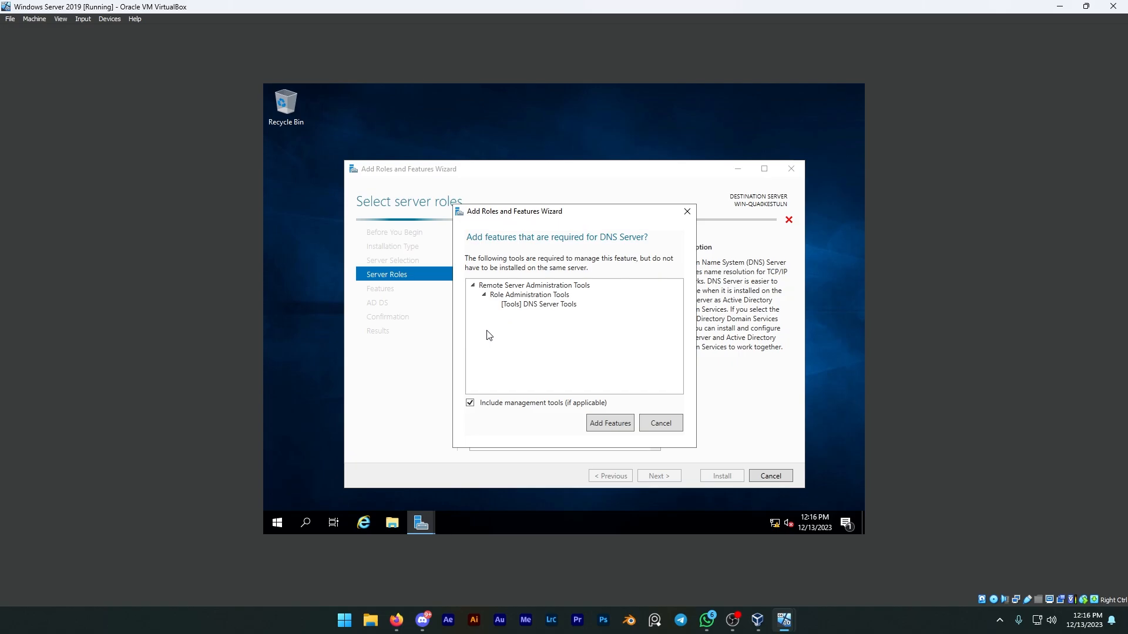
{"action": "left_click", "coordinate": [610, 424]}
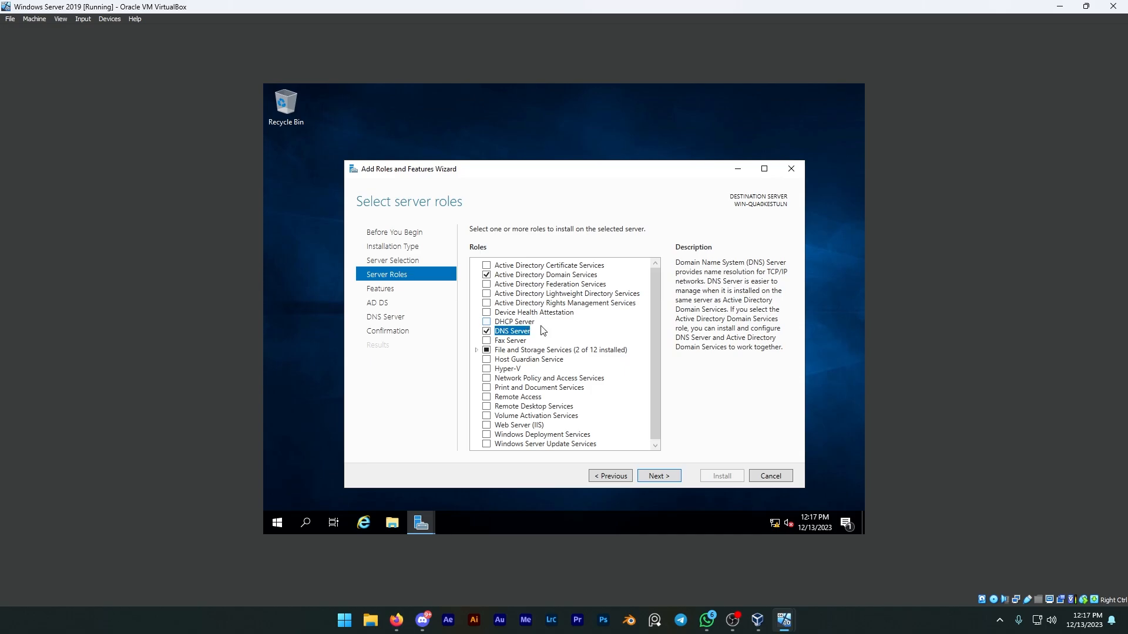
Accept the default features, install the selected roles on the server, and close the wizard.
{"action": "left_click", "coordinate": [646, 476]}
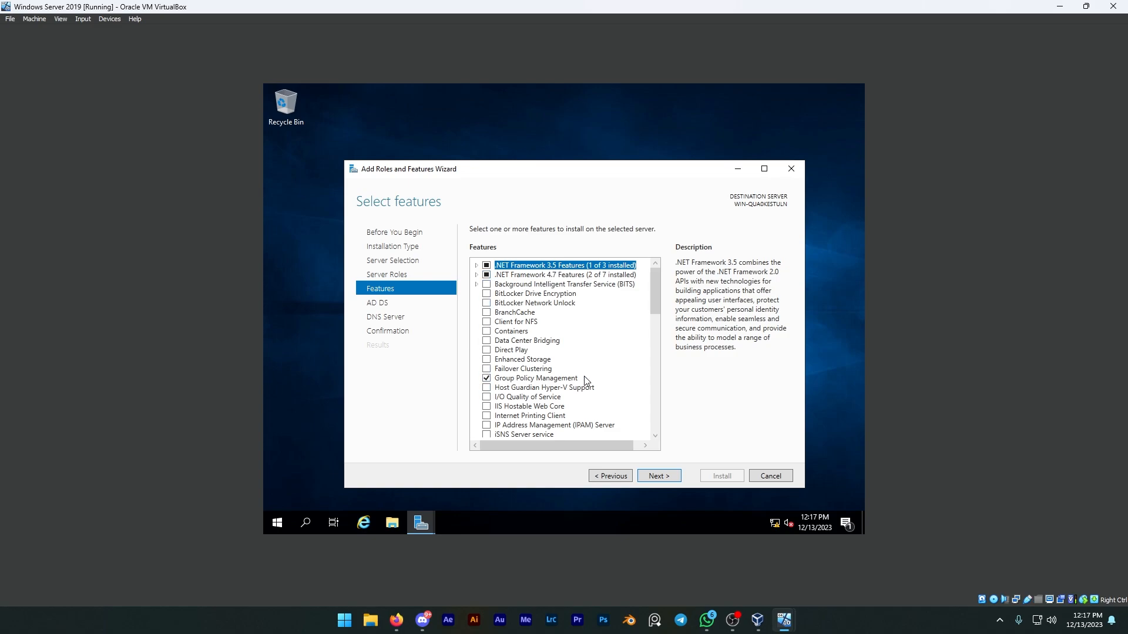
{"action": "left_click", "coordinate": [650, 478]}
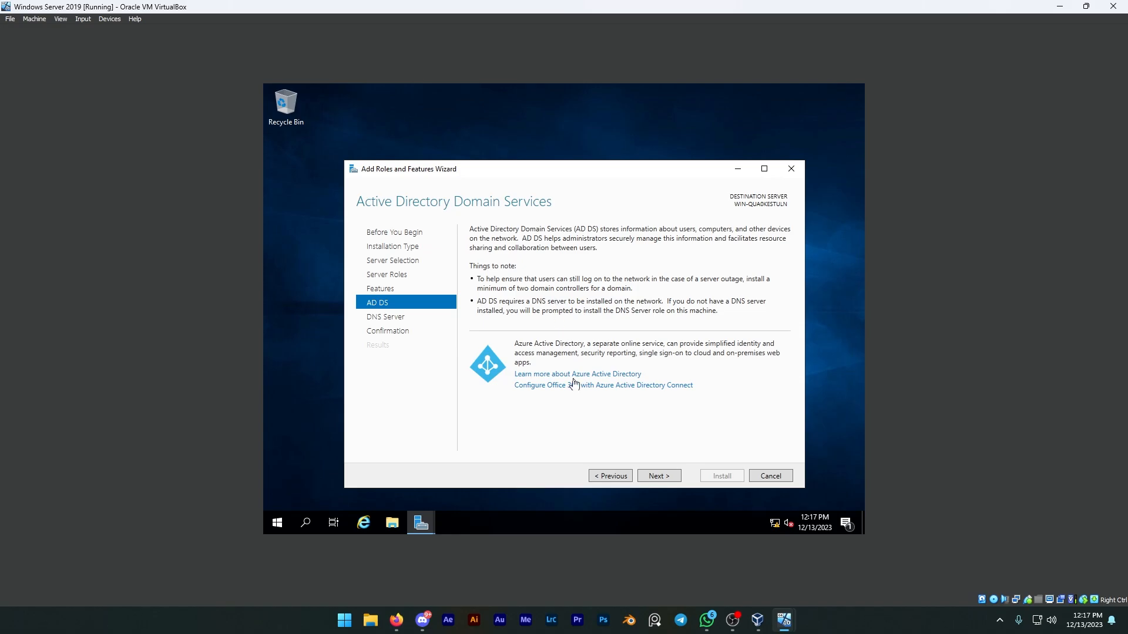
{"action": "left_click", "coordinate": [656, 479]}
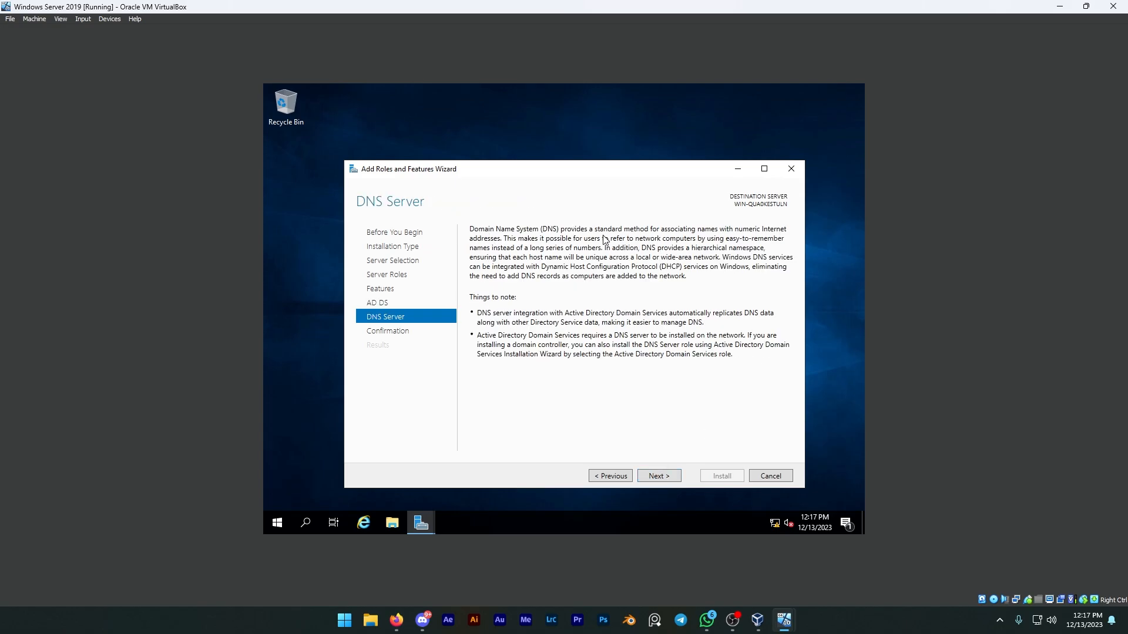
{"action": "left_click", "coordinate": [655, 476]}
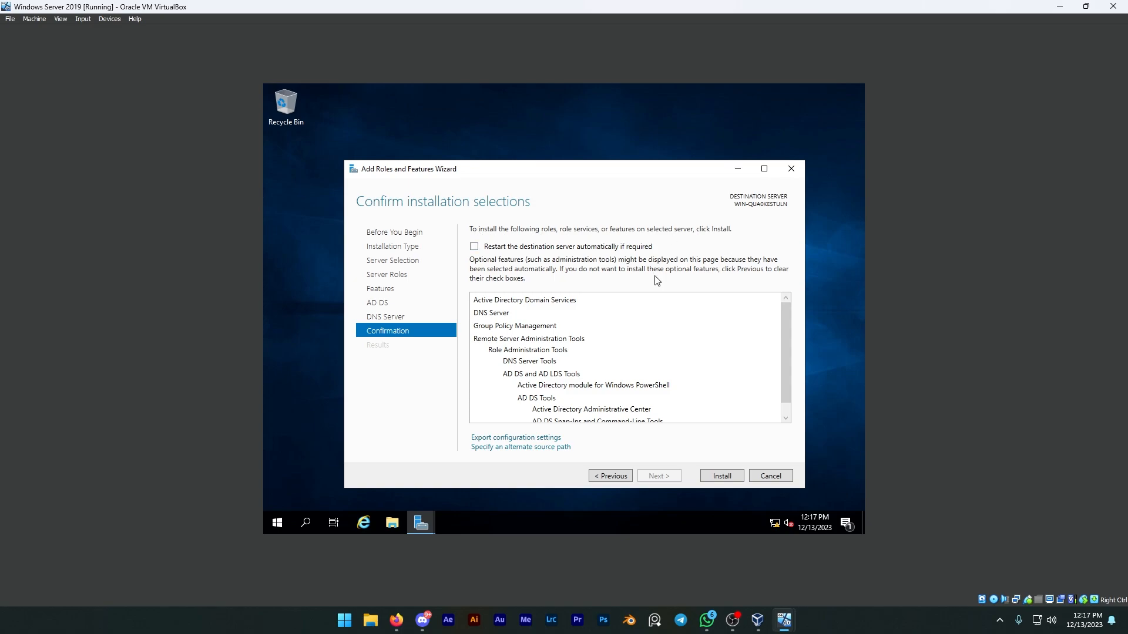
{"action": "scroll", "coordinate": [638, 360], "scroll_direction": "down", "scroll_amount": 1}
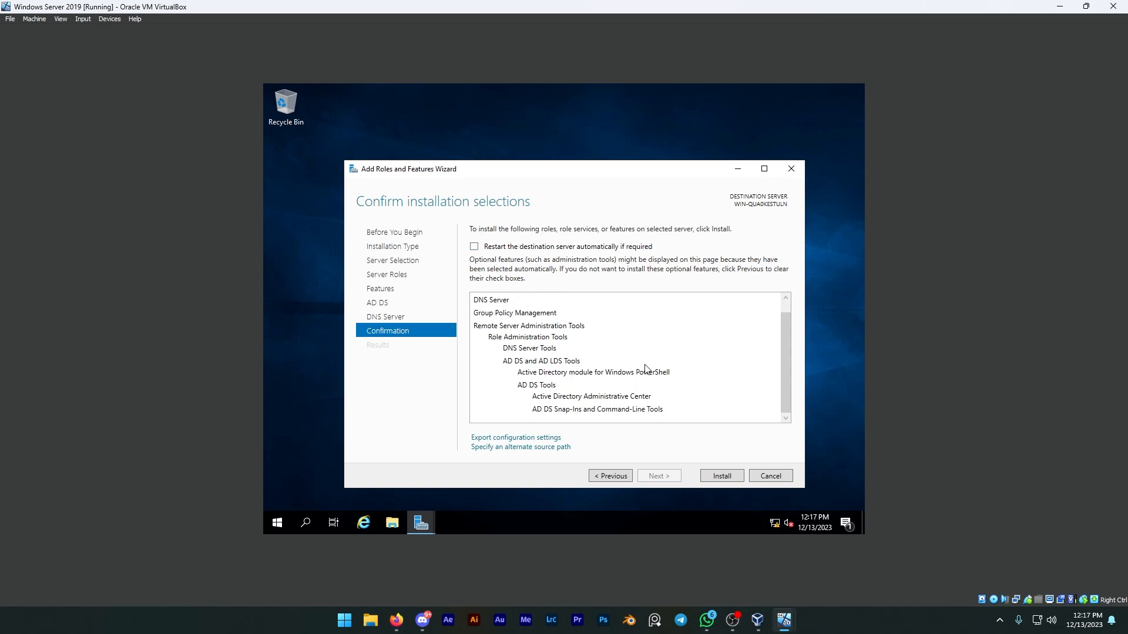
{"action": "scroll", "coordinate": [646, 363], "scroll_direction": "up", "scroll_amount": 1}
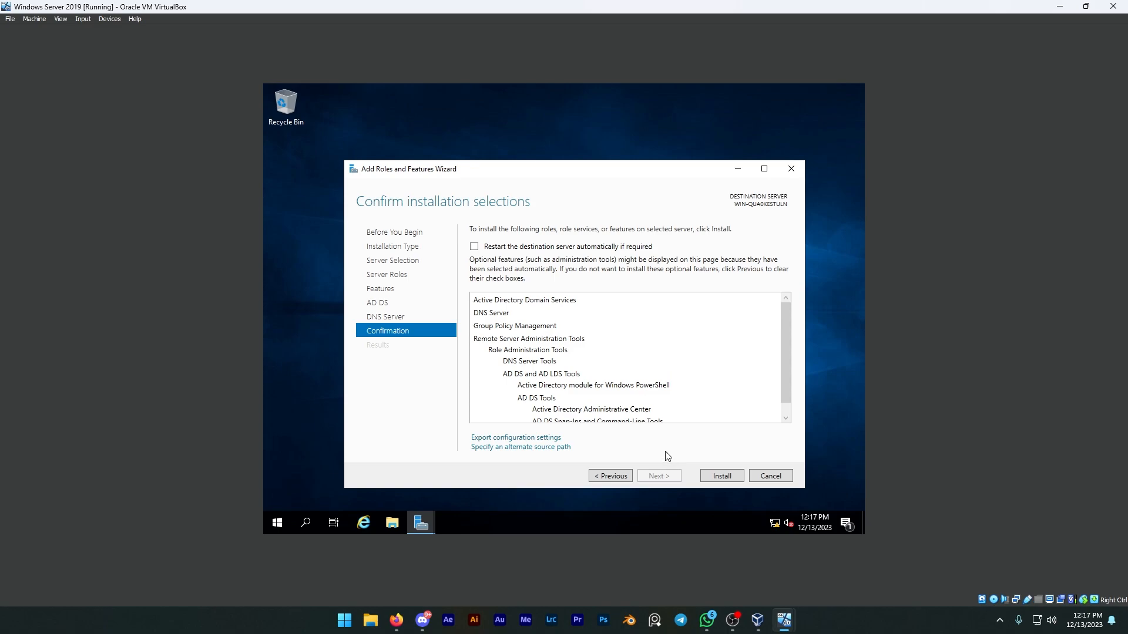
{"action": "left_click", "coordinate": [723, 476]}
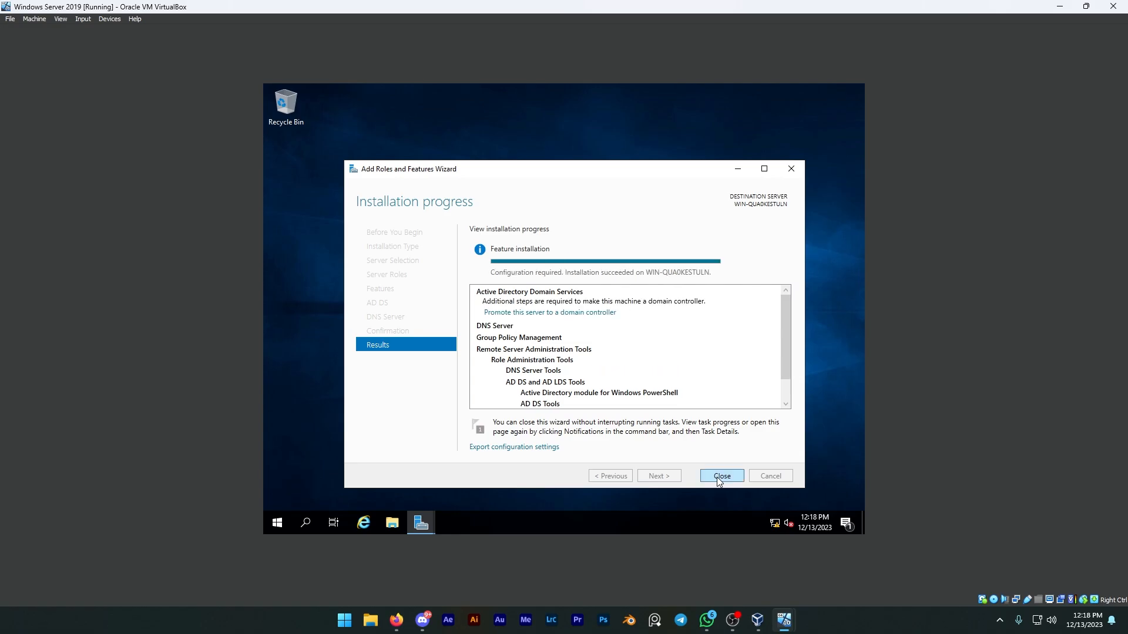
{"action": "left_click", "coordinate": [717, 476]}
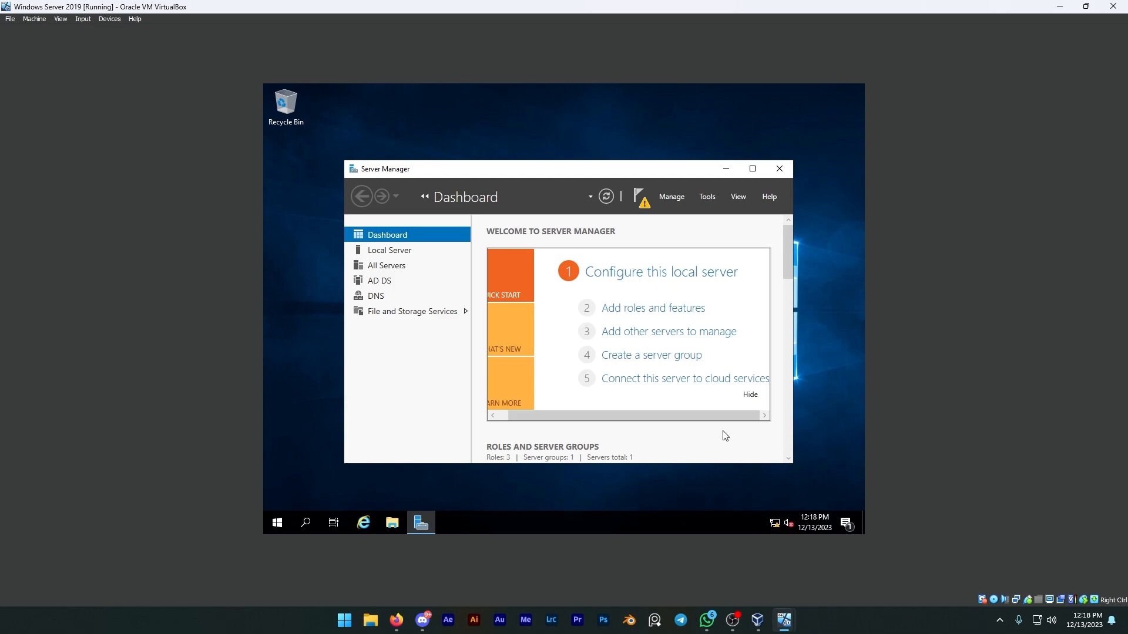
Begin promoting the server to a domain controller in a new forest, entering a root domain name made of the owner's first name and ".com".
{"action": "left_click", "coordinate": [639, 200]}
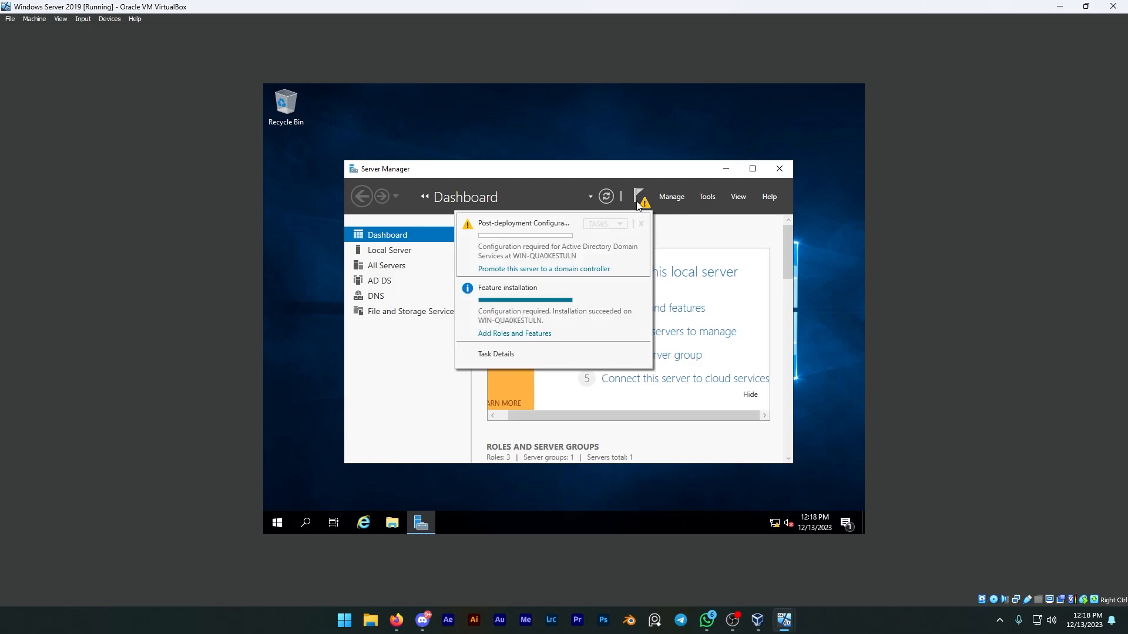
{"action": "left_click", "coordinate": [556, 270]}
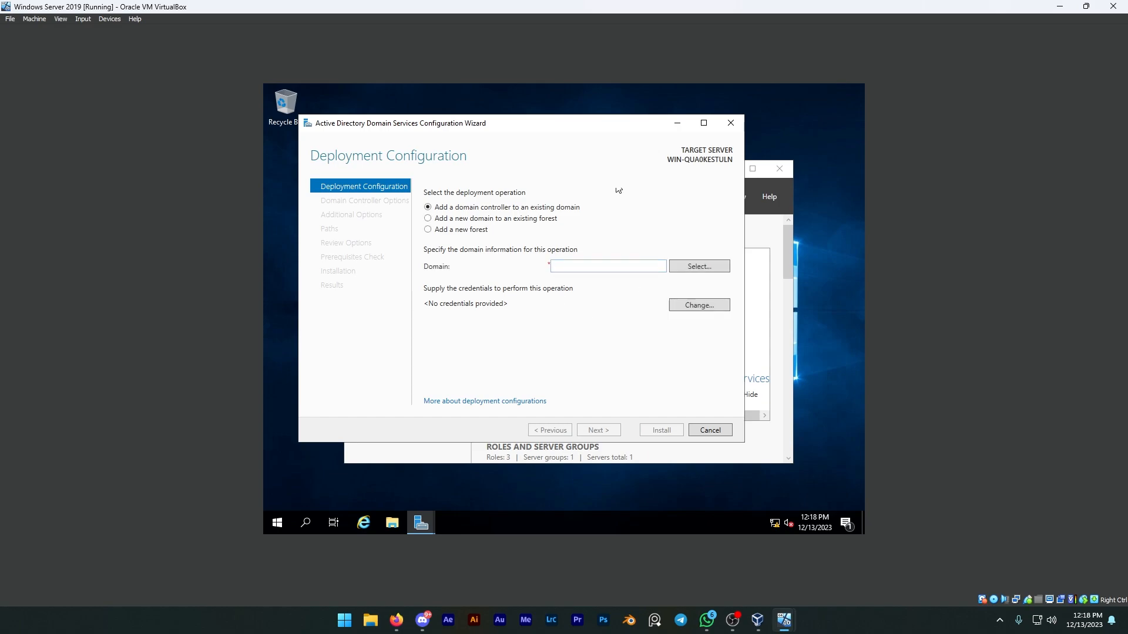
{"action": "left_click", "coordinate": [442, 234]}
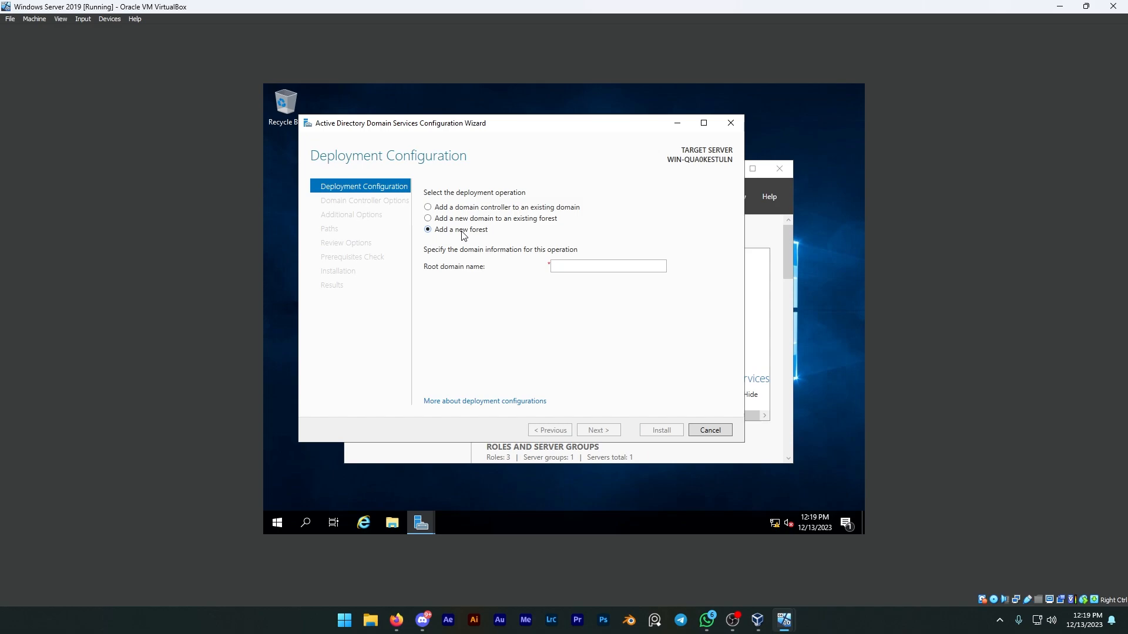
{"action": "left_click", "coordinate": [577, 267]}
{"action": "type", "text": "B"}
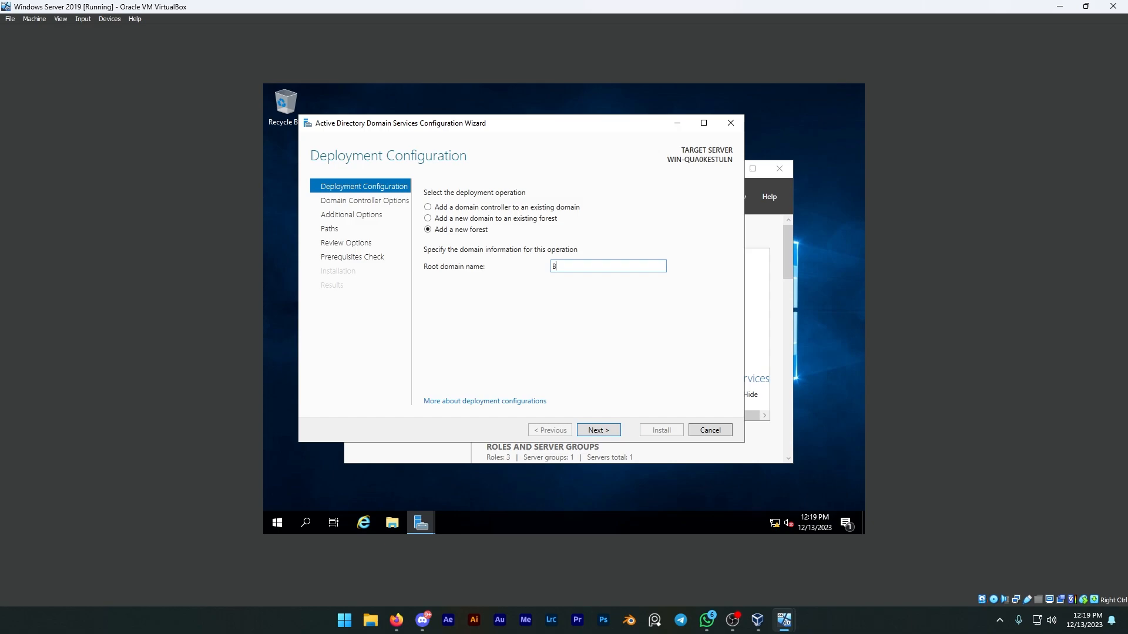
{"action": "type", "text": "reb"}
{"action": "type", "text": "ndan"}
{"action": "type", "text": ".co"}
{"action": "type", "text": "m"}
{"action": "left_click", "coordinate": [603, 436]}
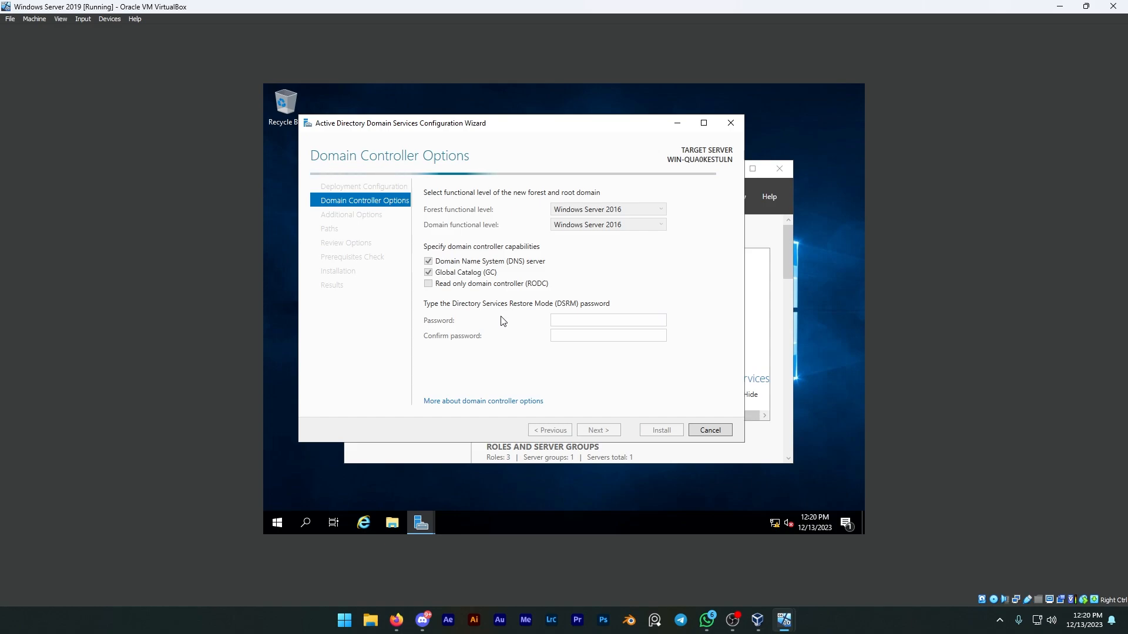
Enter and confirm the Directory Services Restore Mode password, keeping the Windows Server 2016 functional levels and default domain controller capabilities.
{"action": "left_click", "coordinate": [596, 322]}
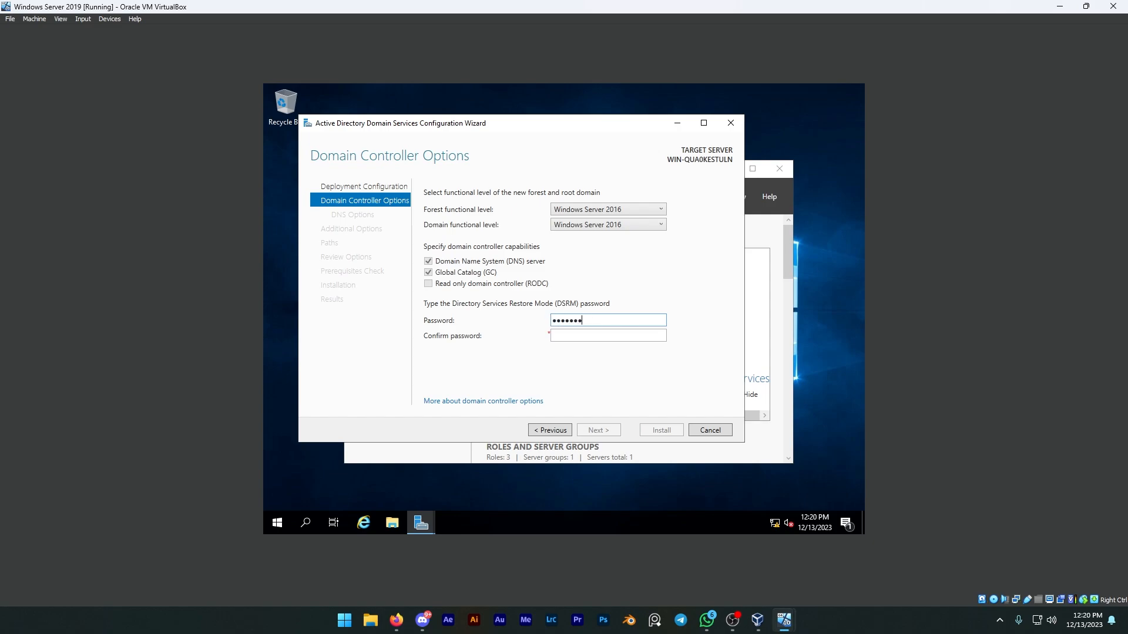
{"action": "key", "text": "Tab"}
{"action": "type", "text": "P"}
{"action": "type", "text": "••••••"}
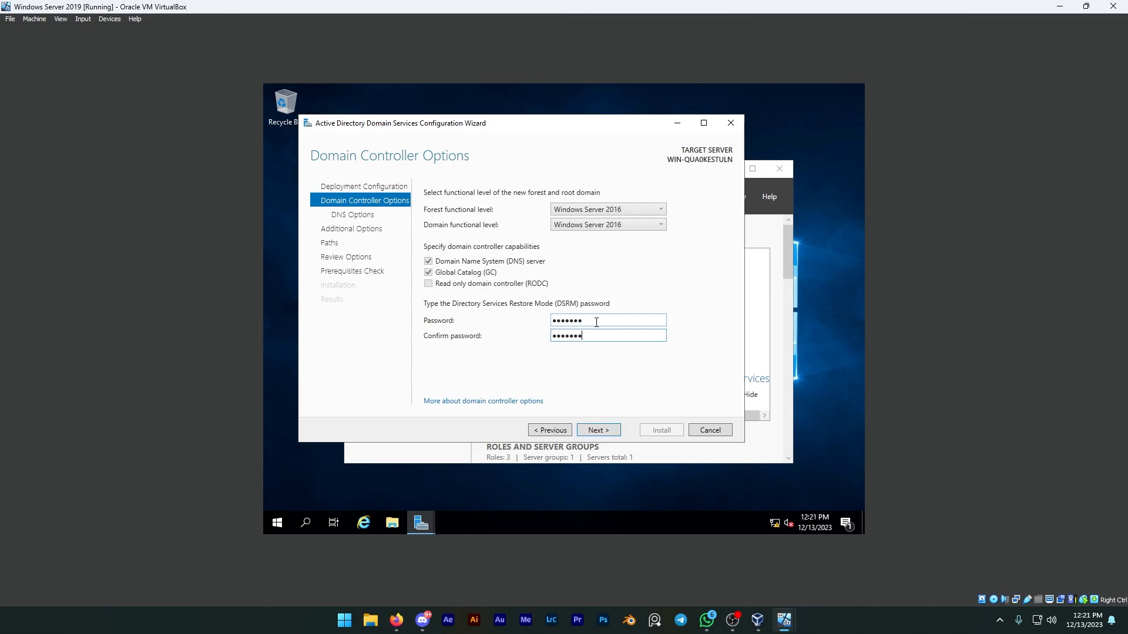
{"action": "left_click", "coordinate": [603, 432]}
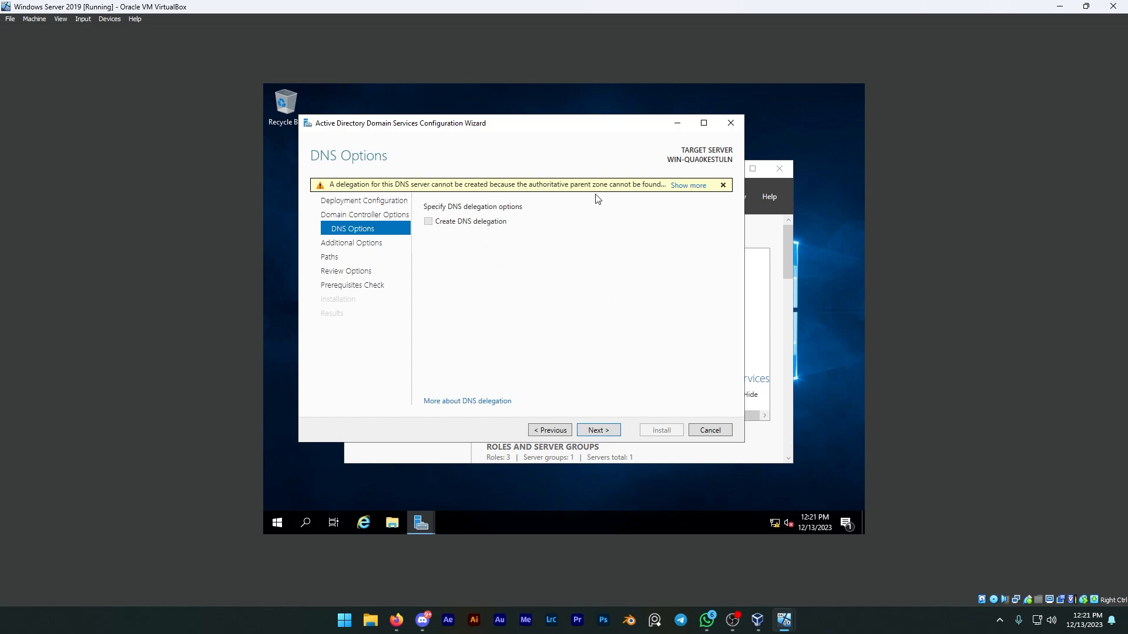
Accept the default DNS delegation options, NetBIOS domain name, and database, log files and SYSVOL folder paths.
{"action": "left_click", "coordinate": [598, 431]}
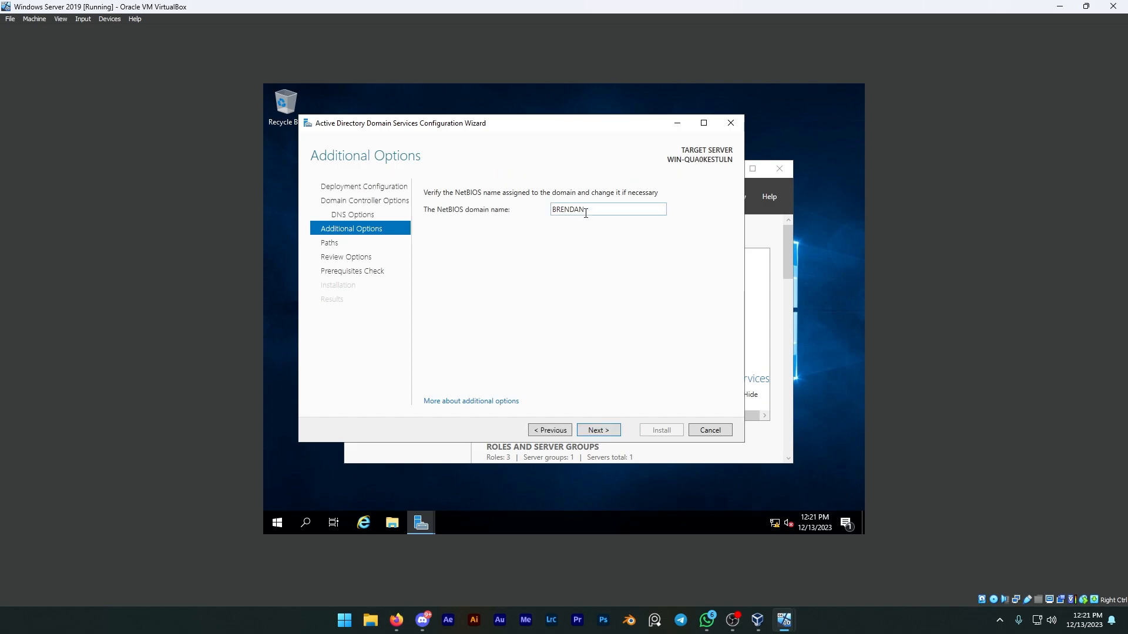
{"action": "left_click", "coordinate": [606, 430]}
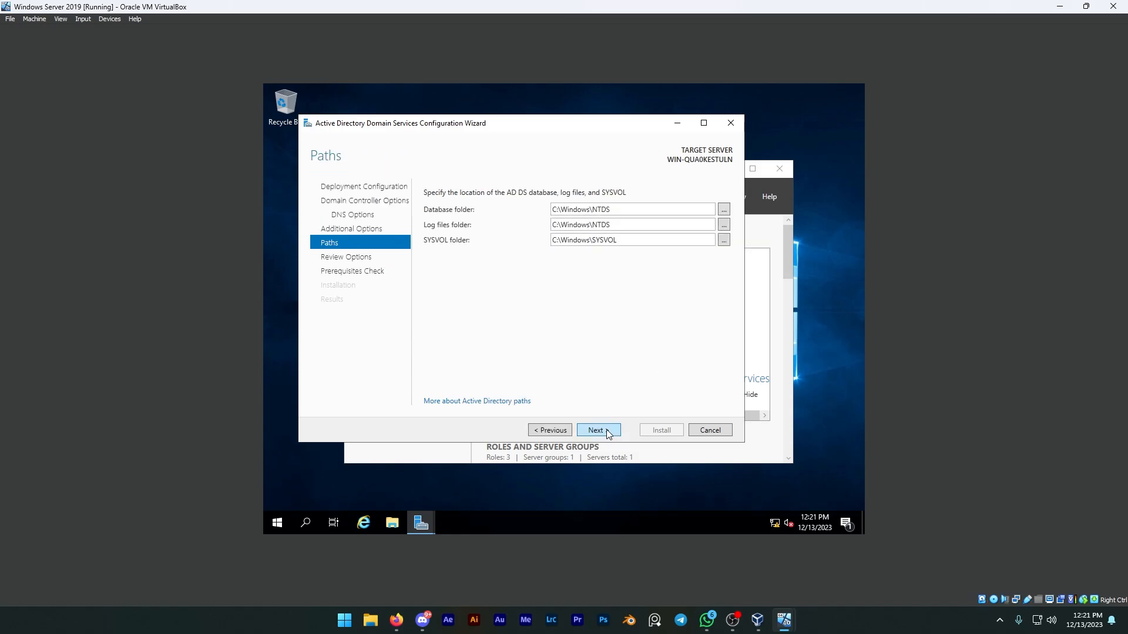
{"action": "left_click", "coordinate": [606, 432]}
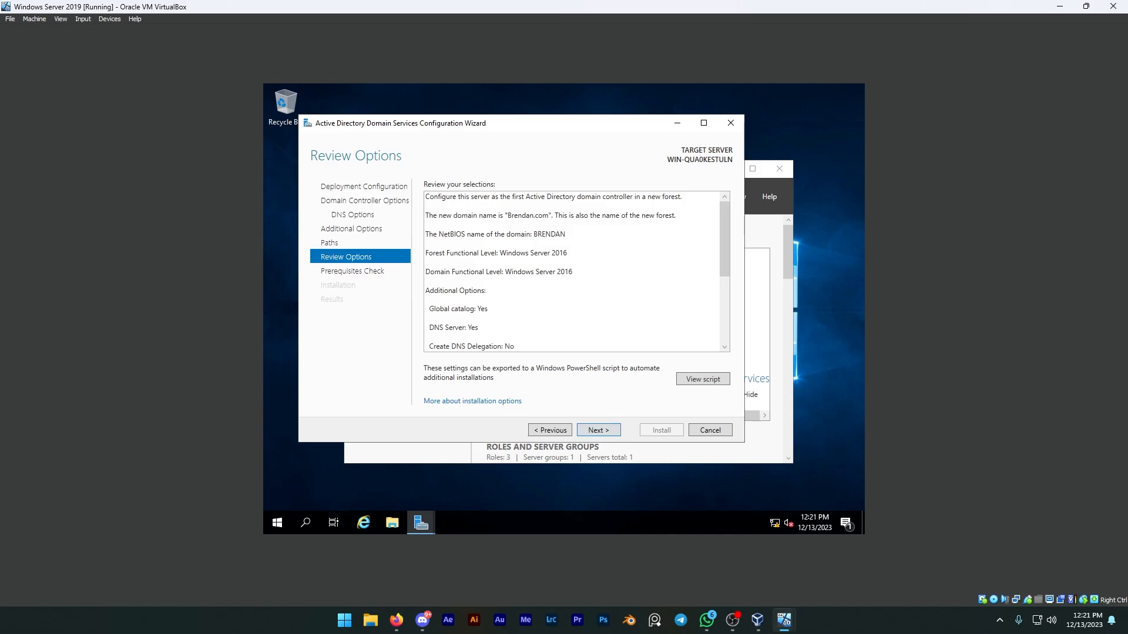
Check the new domain name in the review of the selections and proceed to the prerequisites check.
{"action": "left_click", "coordinate": [497, 216]}
{"action": "key", "text": "ctrl+a"}
{"action": "left_click", "coordinate": [546, 218]}
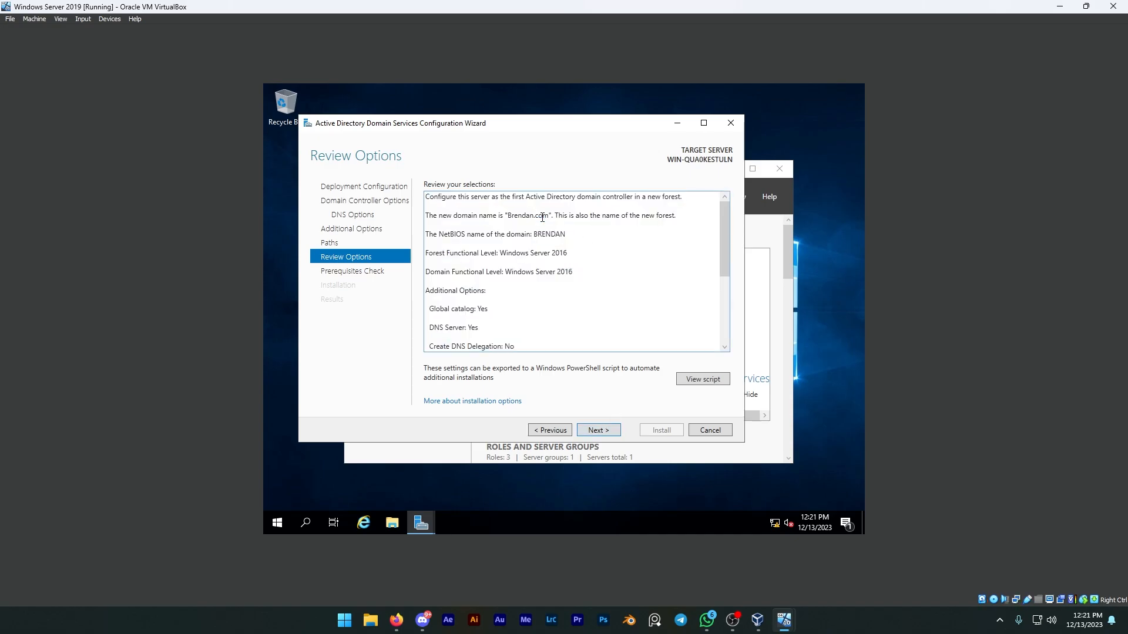
{"action": "left_click_drag", "start_coordinate": [544, 216], "coordinate": [509, 219]}
{"action": "left_click", "coordinate": [513, 220]}
{"action": "left_click", "coordinate": [599, 433]}
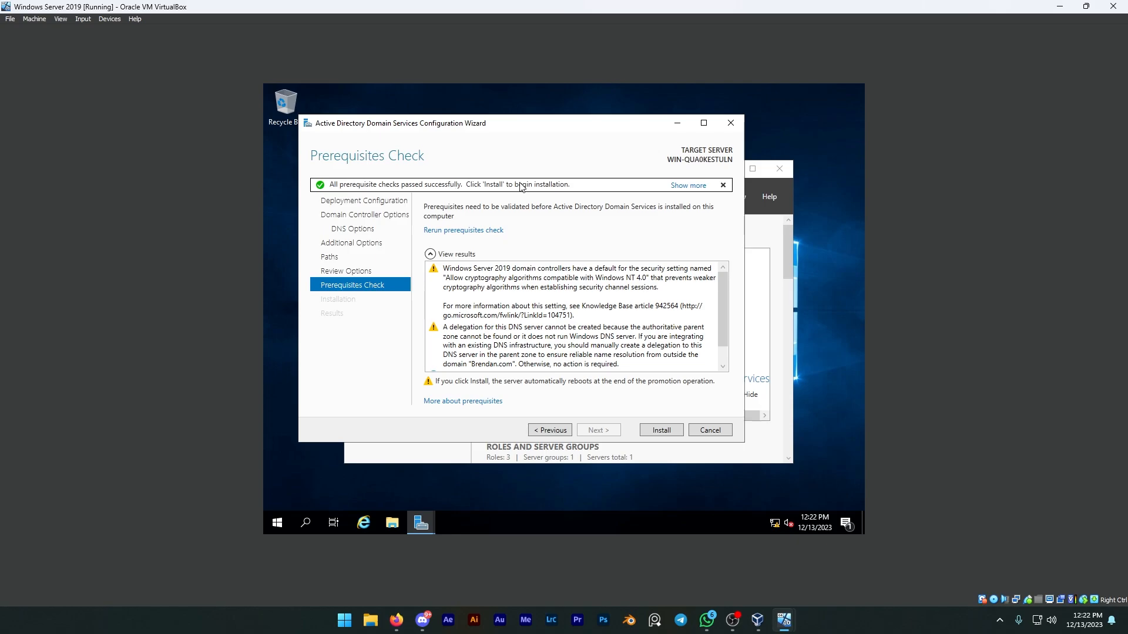
Install the domain controller configuration, dismiss the sign-out notice, close the wizard, and minimize Server Manager.
{"action": "left_click", "coordinate": [659, 436]}
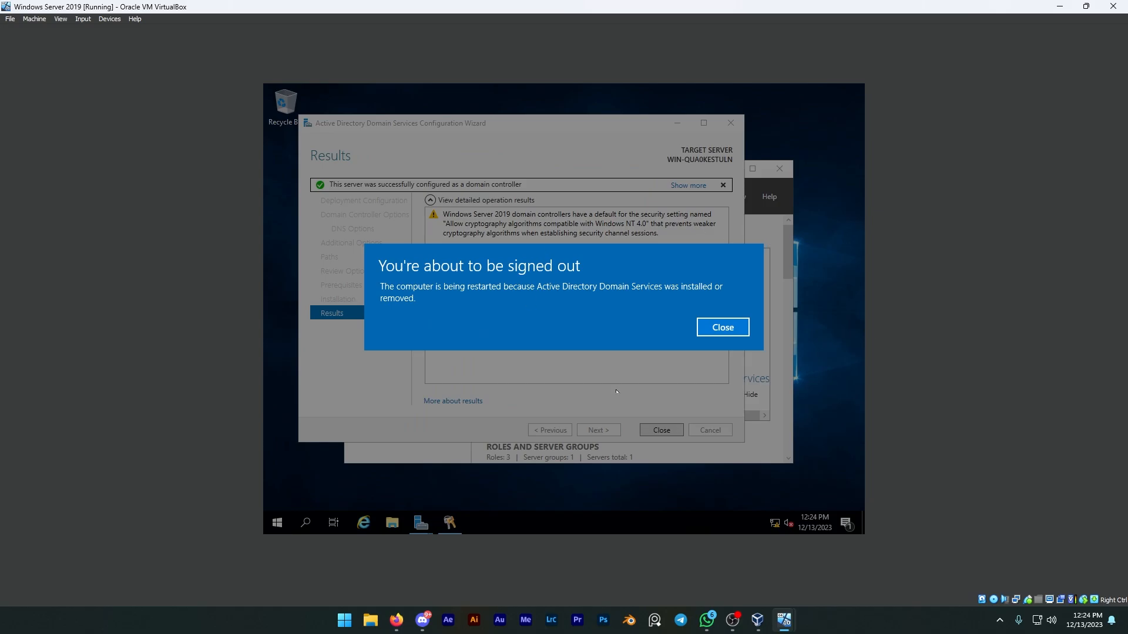
{"action": "left_click", "coordinate": [739, 328]}
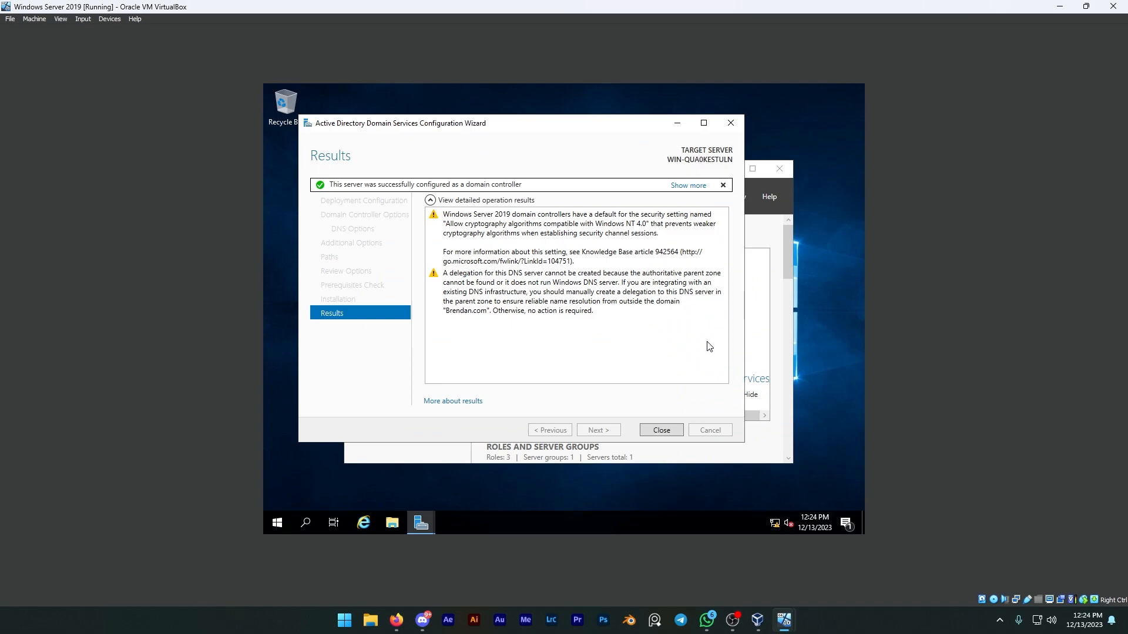
{"action": "left_click", "coordinate": [662, 432]}
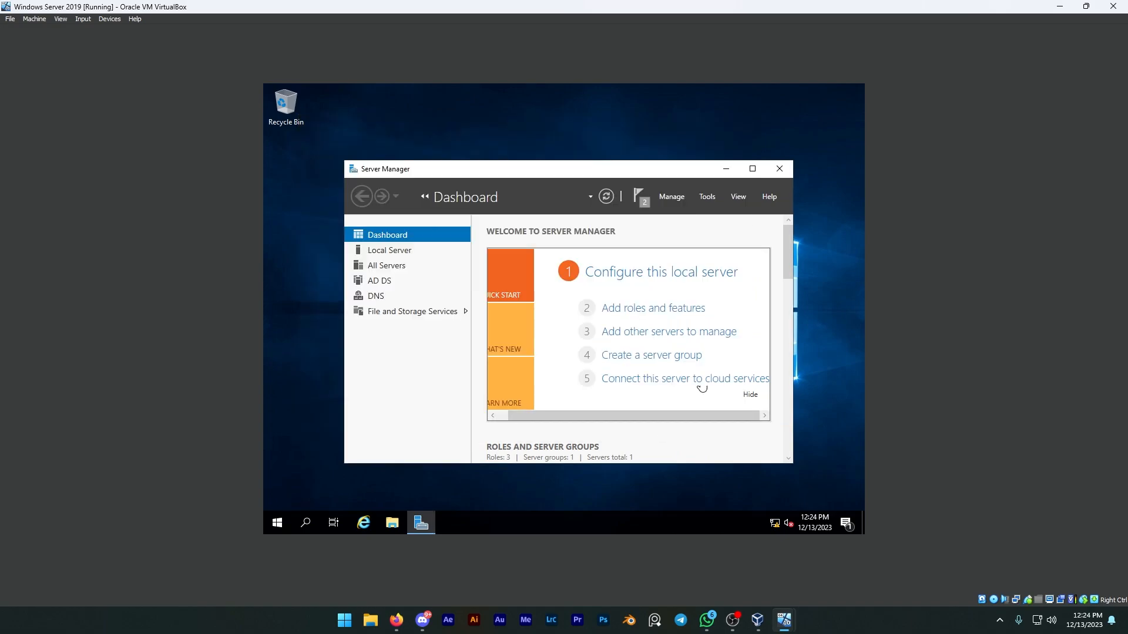
{"action": "left_click", "coordinate": [725, 170]}
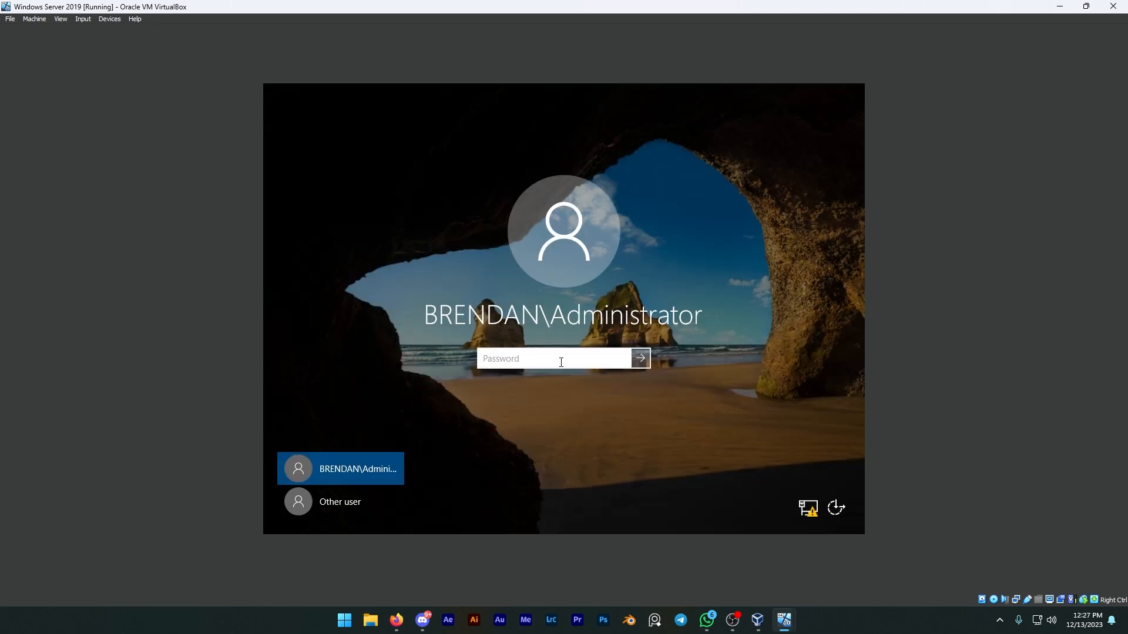
Sign in to the restarted server as the domain administrator by entering the account password.
{"action": "type", "text": "•"}
{"action": "key", "text": "Return"}
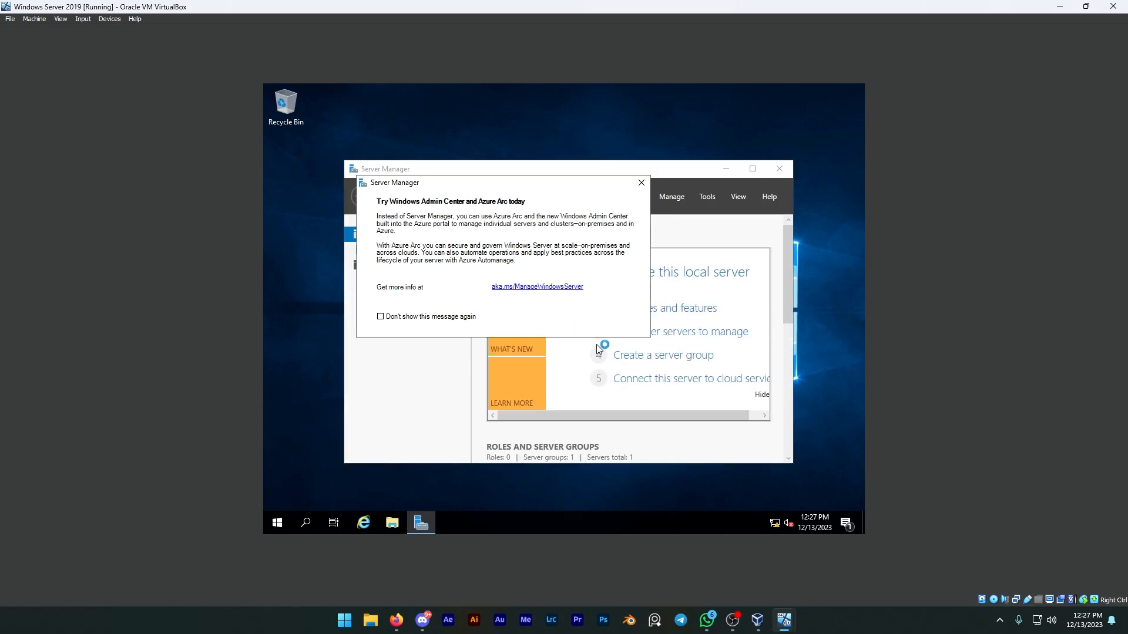
Dismiss the Windows Admin Center and Azure Arc message and minimize Server Manager.
{"action": "left_click", "coordinate": [641, 183]}
{"action": "left_click", "coordinate": [727, 169]}
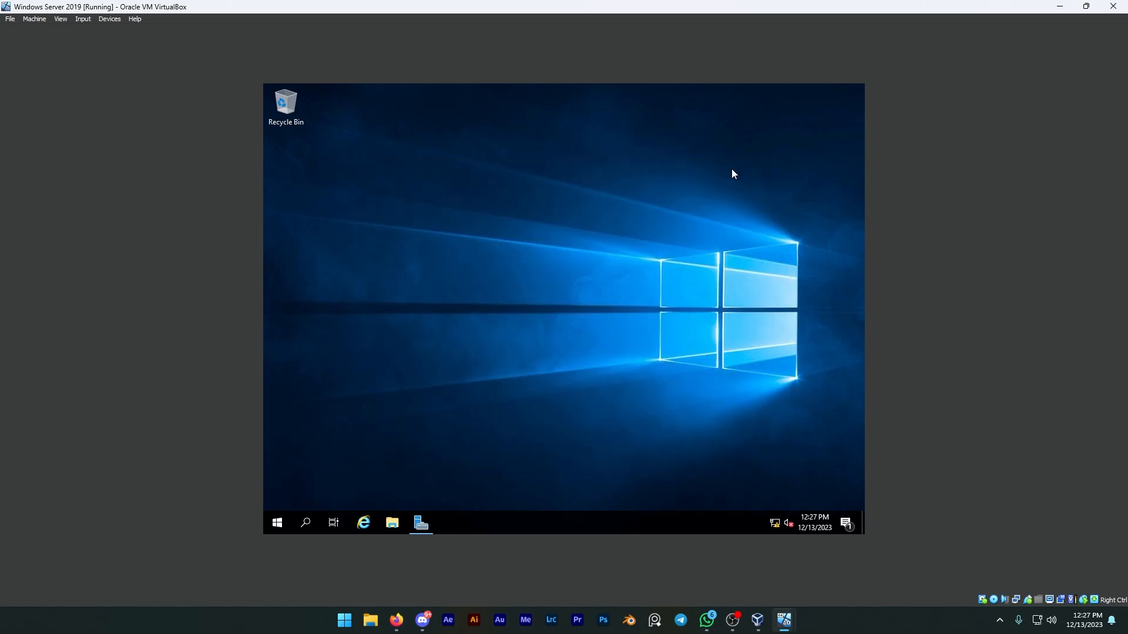
Turn on network discovery for the Private profile in the server's advanced sharing settings and save the changes.
{"action": "right_click", "coordinate": [774, 522]}
{"action": "left_click", "coordinate": [781, 506]}
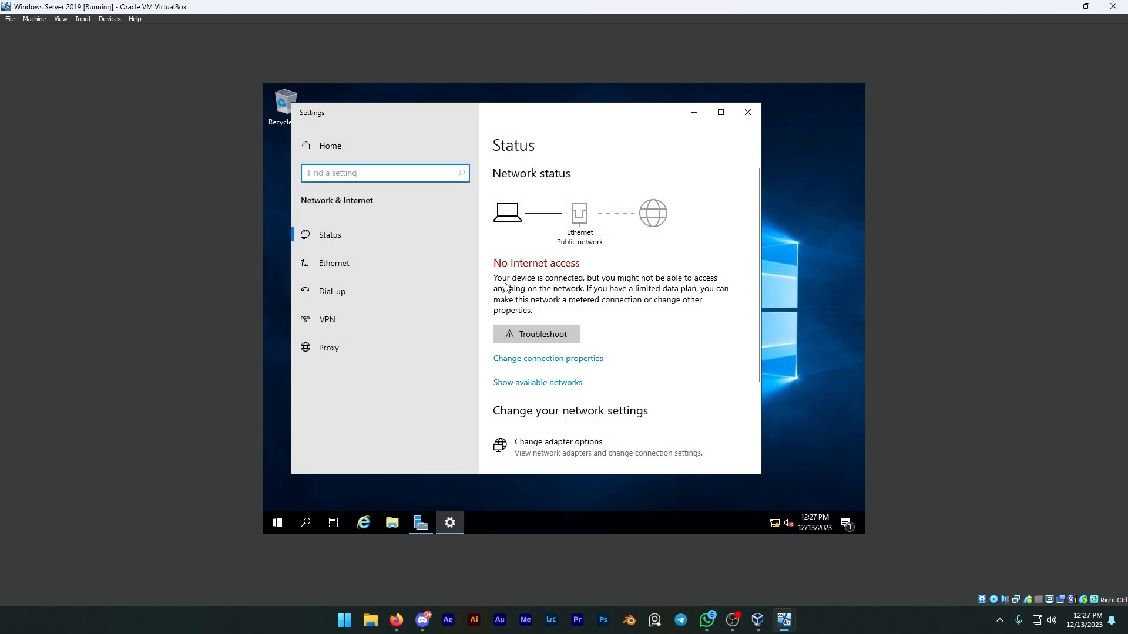
{"action": "left_click", "coordinate": [344, 266]}
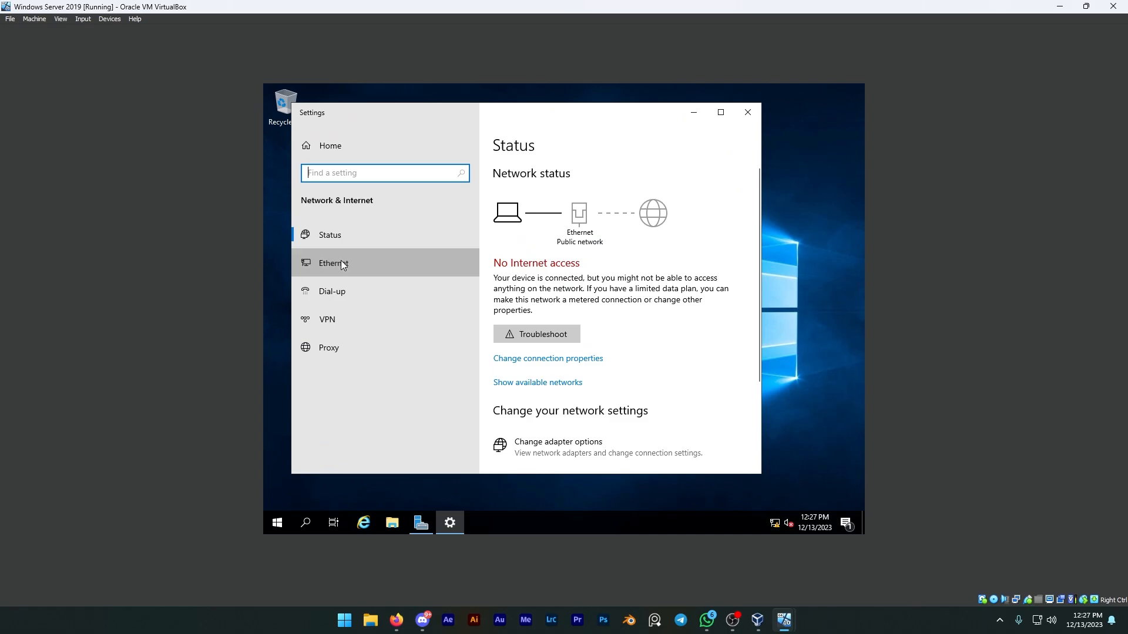
{"action": "left_click", "coordinate": [545, 294]}
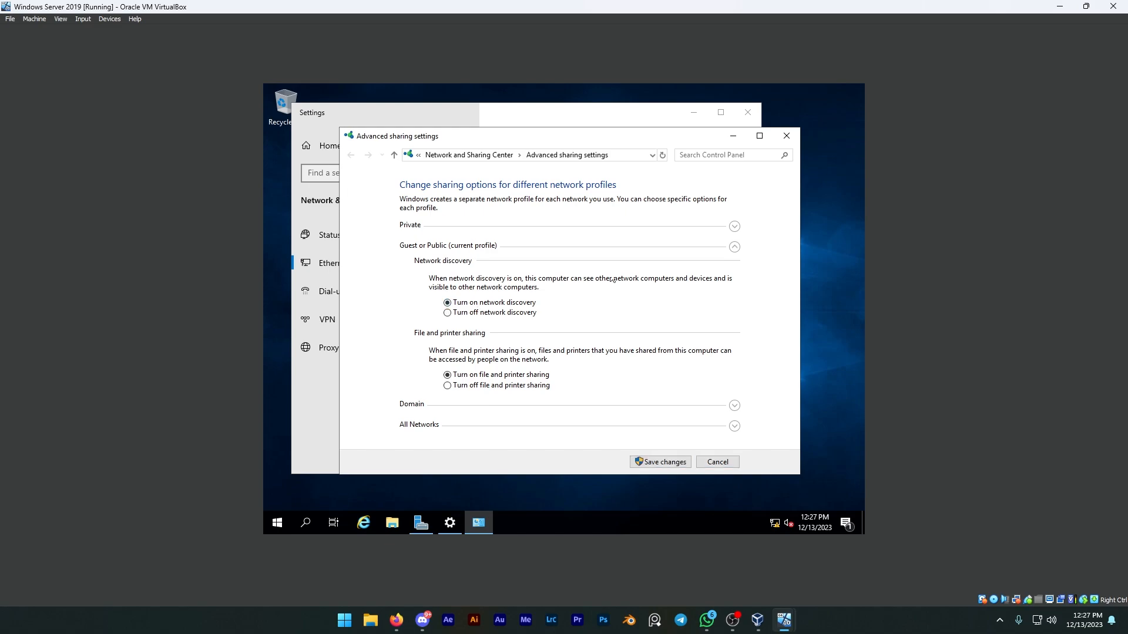
{"action": "left_click", "coordinate": [734, 226]}
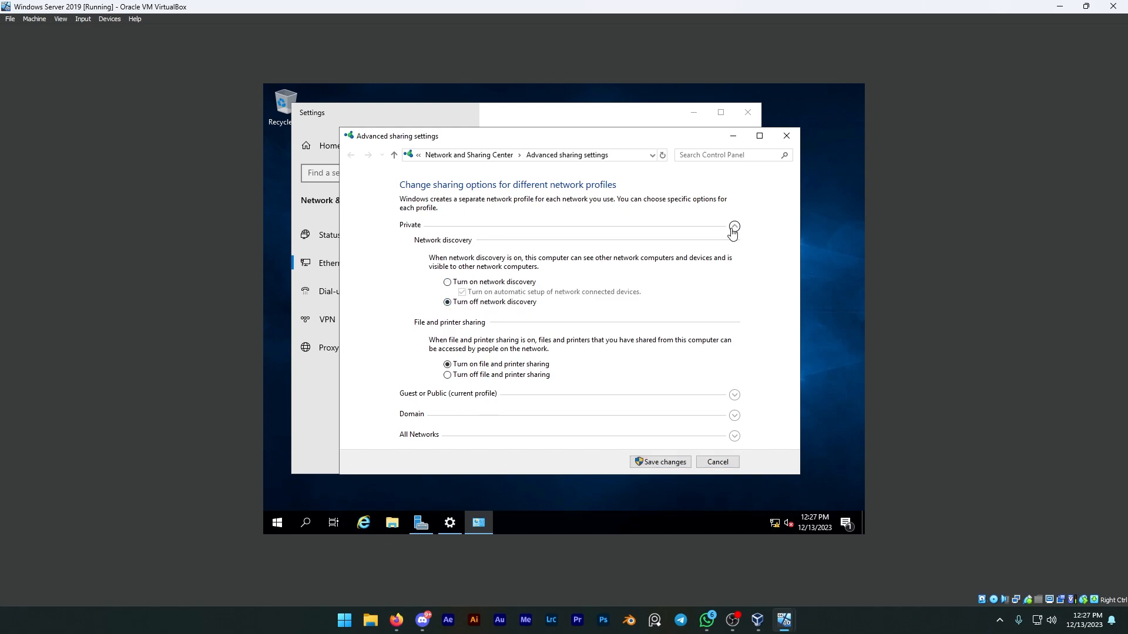
{"action": "left_click", "coordinate": [507, 284]}
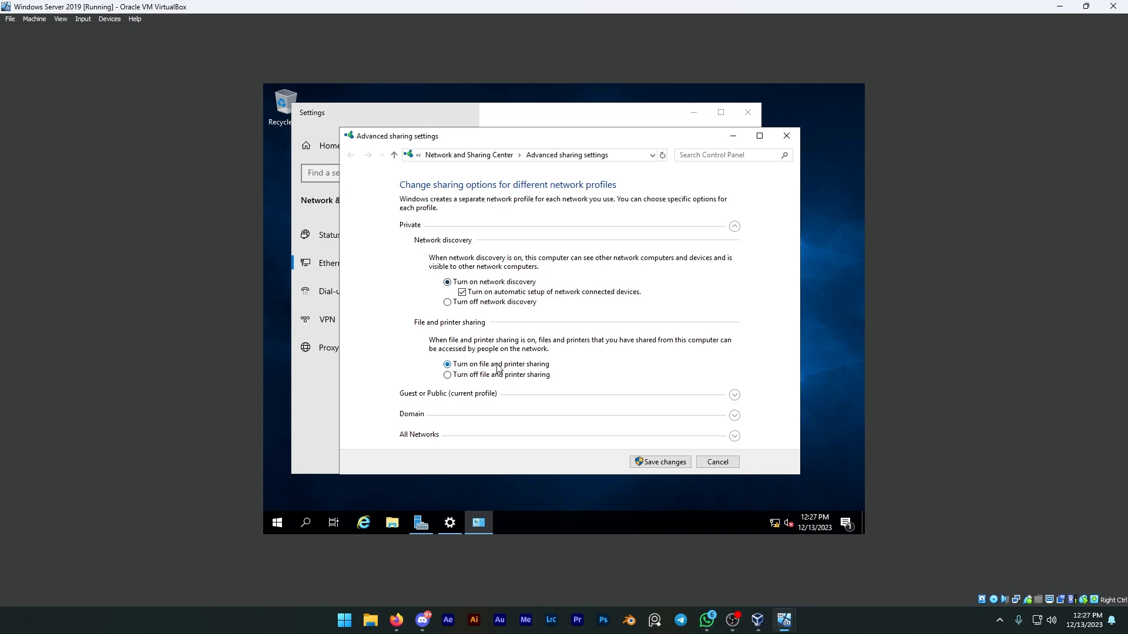
{"action": "left_click", "coordinate": [734, 397]}
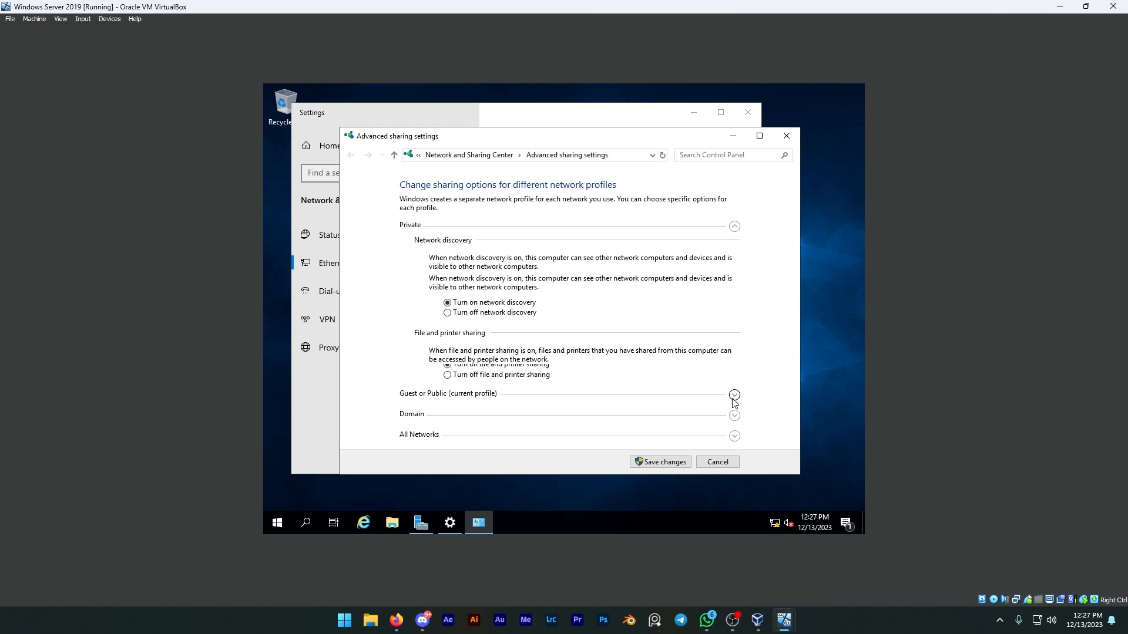
{"action": "left_click", "coordinate": [650, 462]}
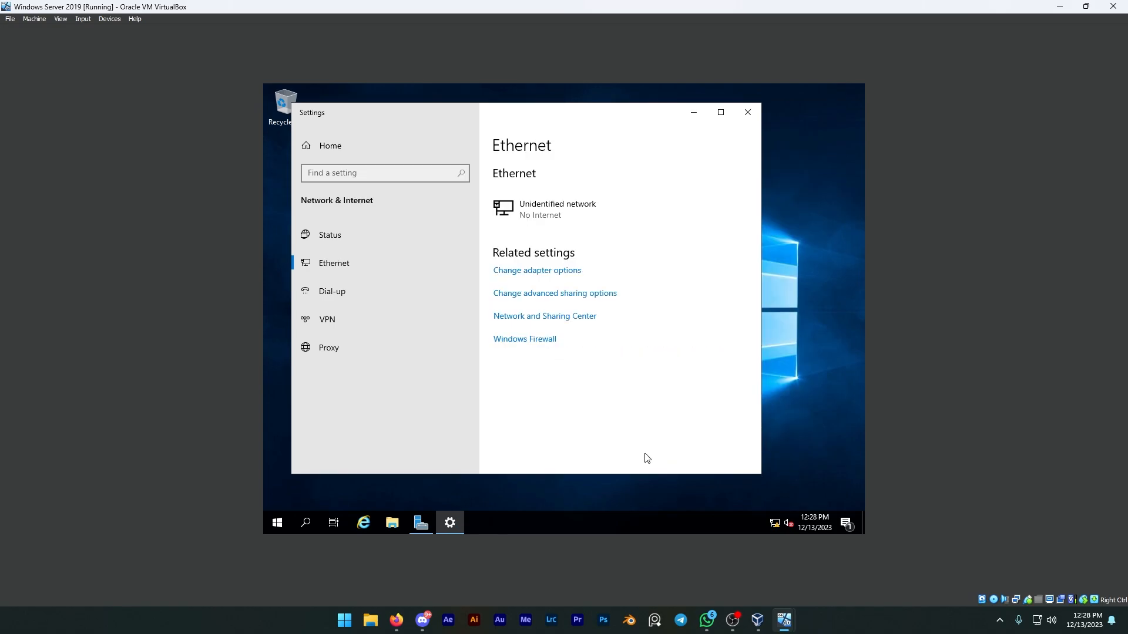
Try to open the adapter options from the server's Ethernet settings.
{"action": "left_click", "coordinate": [530, 270]}
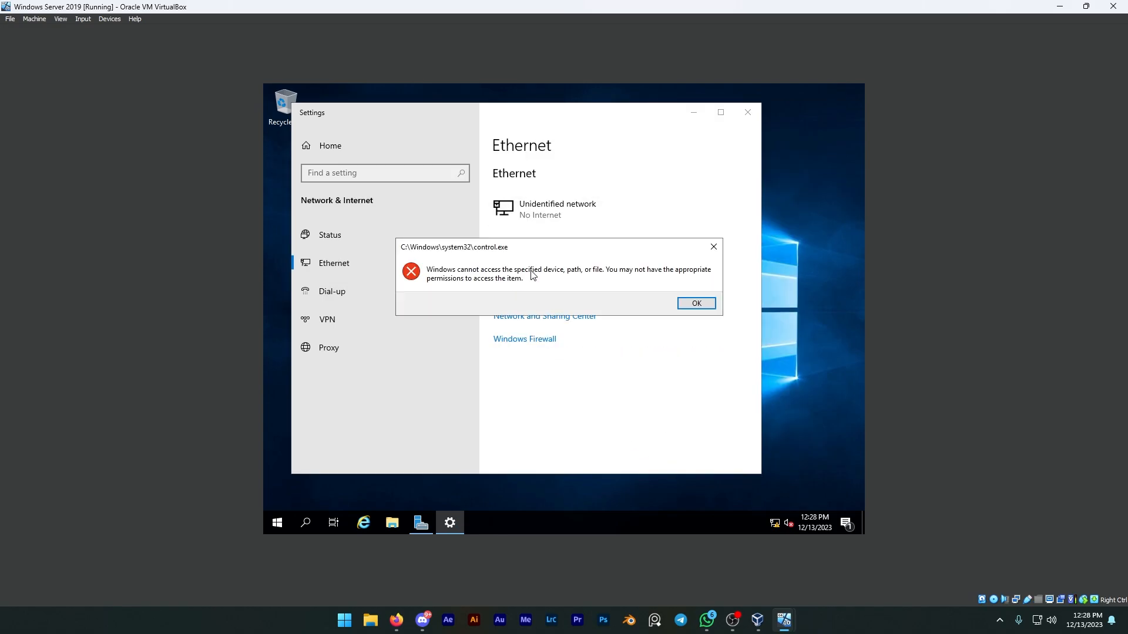
{"action": "left_click", "coordinate": [690, 306]}
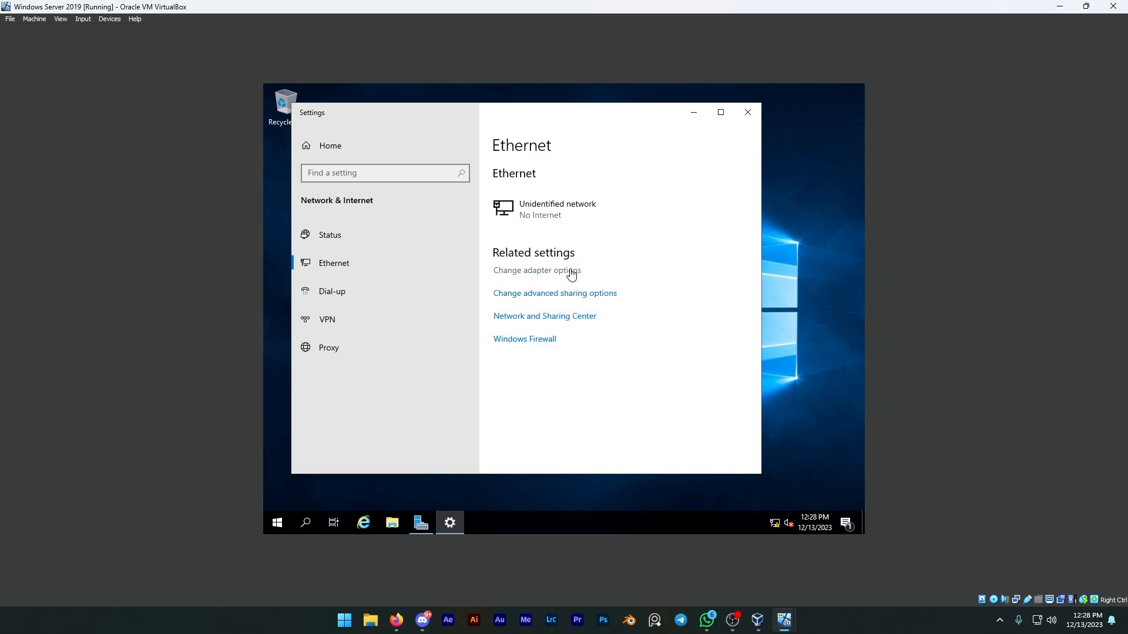
{"action": "left_click", "coordinate": [571, 273]}
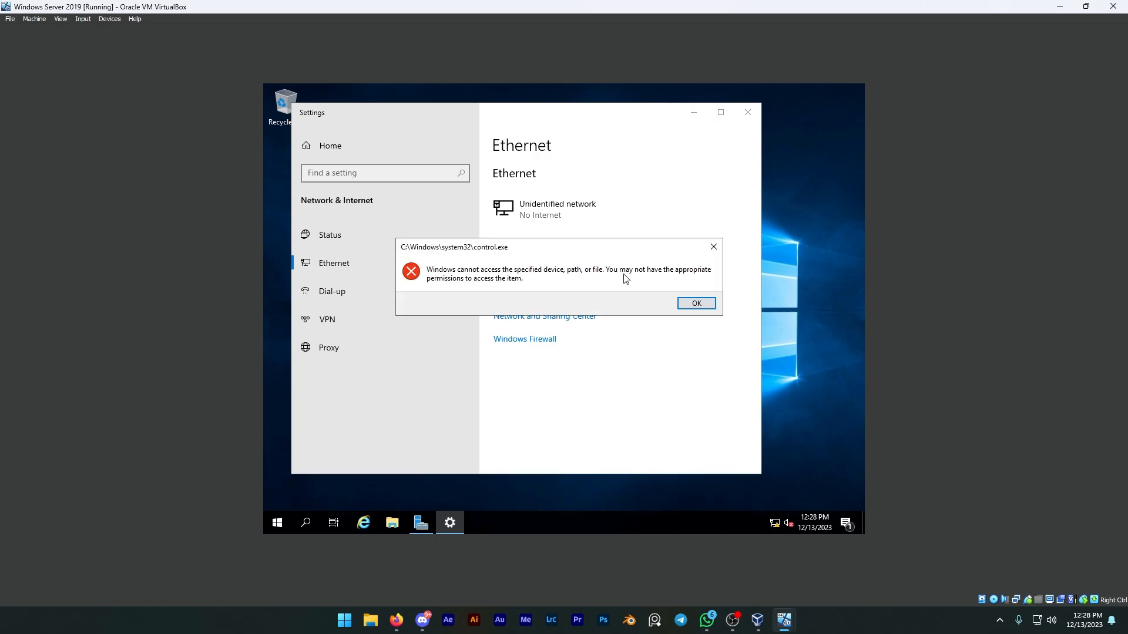
{"action": "left_click", "coordinate": [691, 303]}
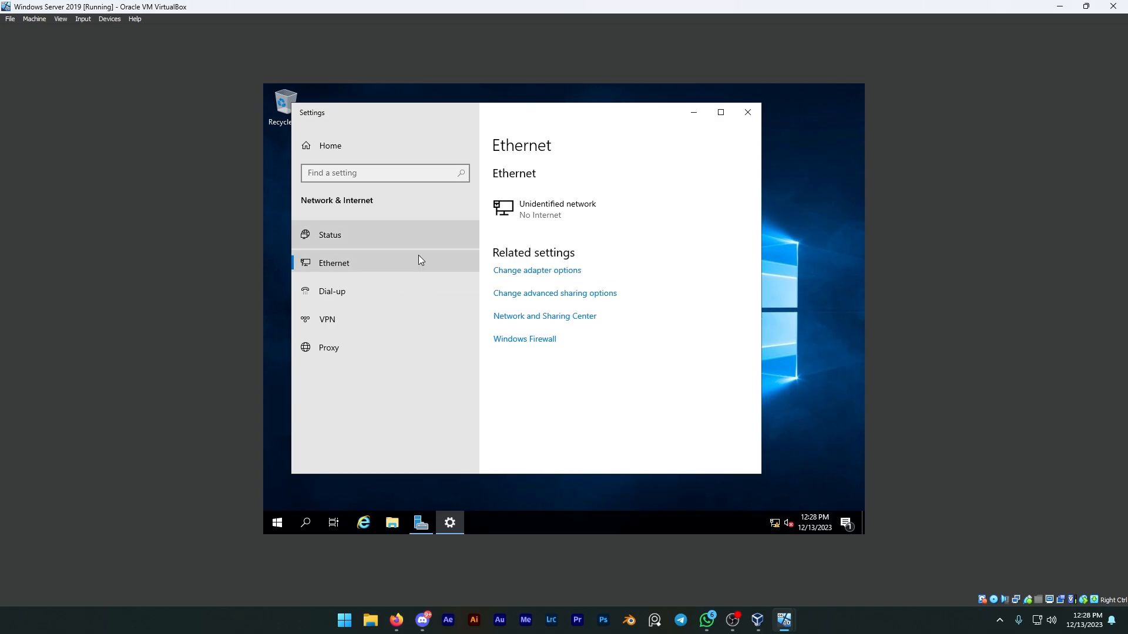
{"action": "left_click", "coordinate": [382, 235]}
{"action": "left_click", "coordinate": [379, 258]}
{"action": "left_click", "coordinate": [530, 272]}
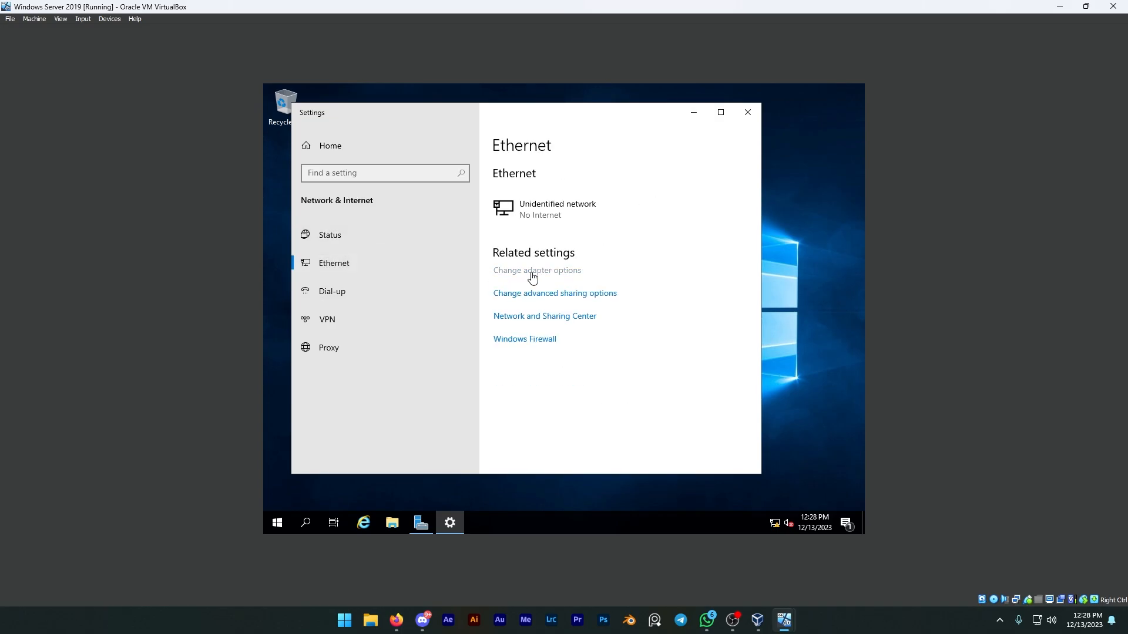
{"action": "left_click", "coordinate": [691, 303]}
Open the Internet Protocol Version 4 properties of the Ethernet adapter through the Network and Sharing Center.
{"action": "left_click", "coordinate": [565, 317]}
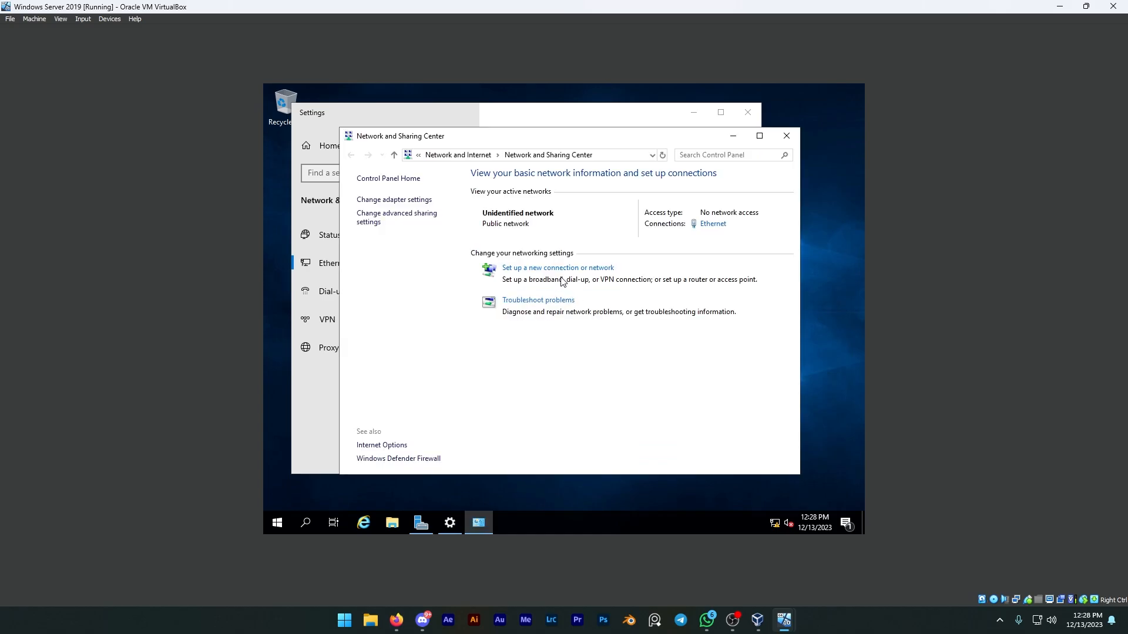
{"action": "left_click", "coordinate": [394, 200]}
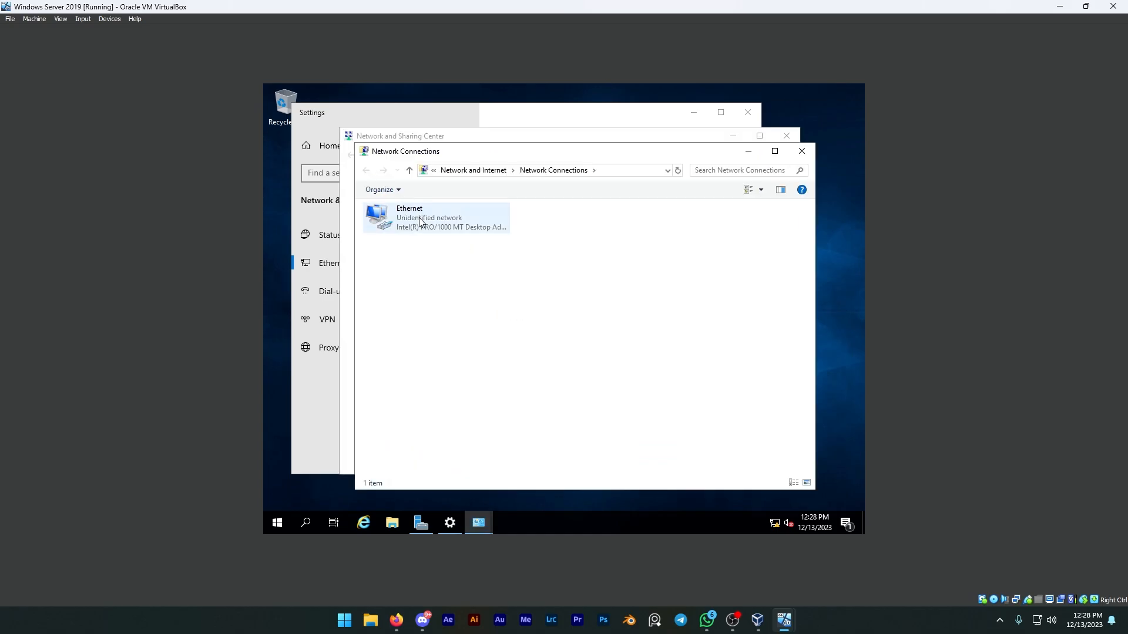
{"action": "left_click", "coordinate": [420, 222]}
{"action": "right_click", "coordinate": [420, 222]}
{"action": "left_click", "coordinate": [464, 328]}
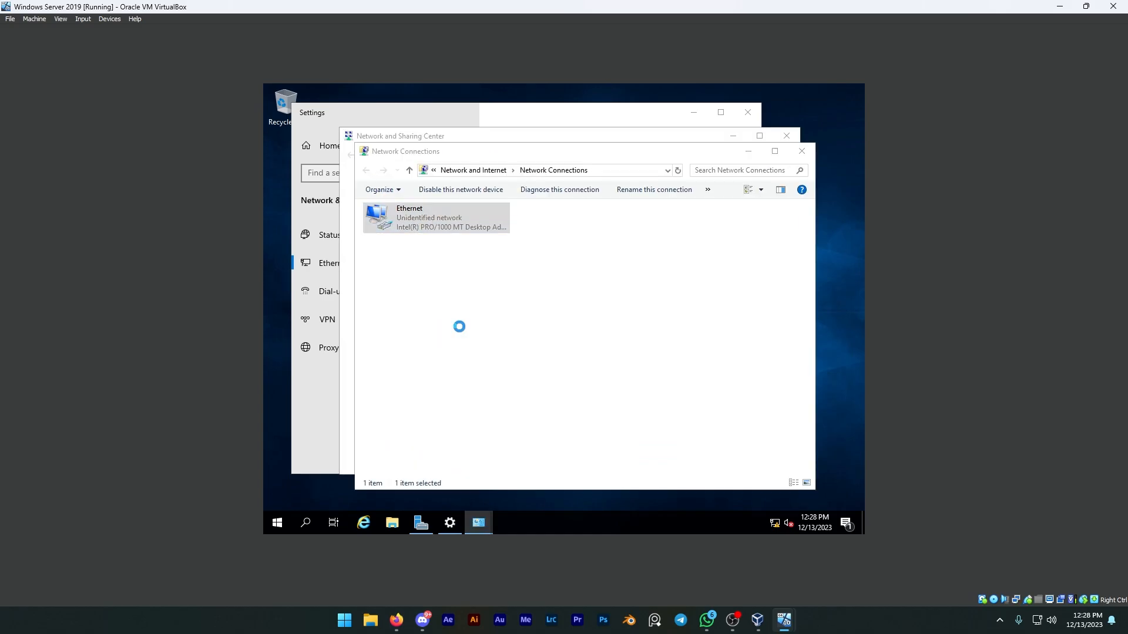
{"action": "double_click", "coordinate": [450, 324]}
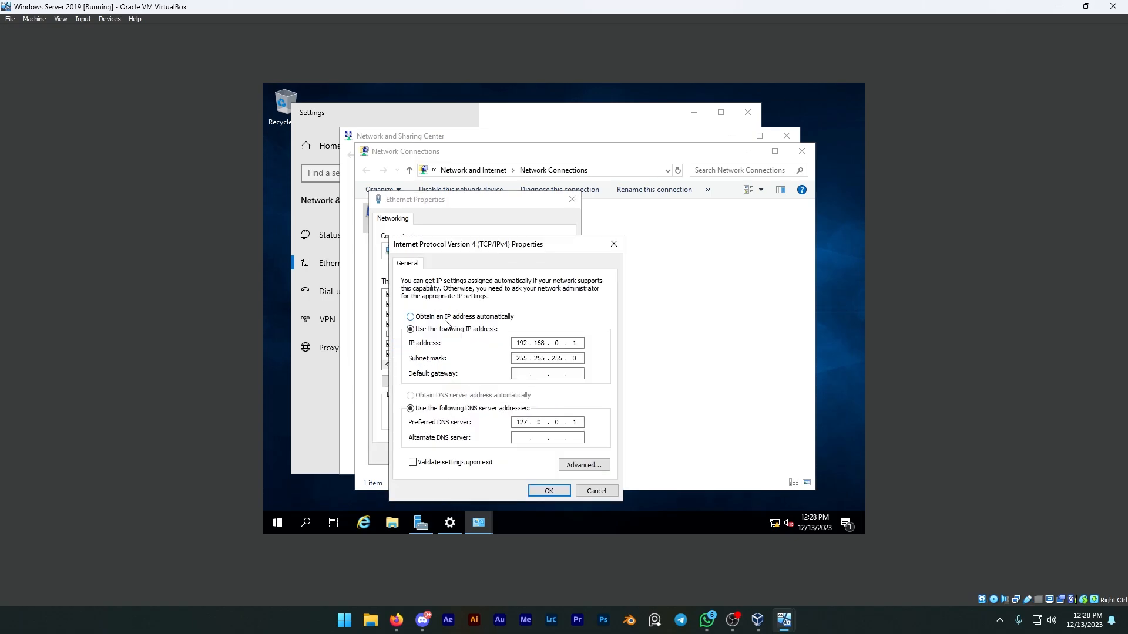
Enter a default gateway address for the Ethernet adapter, save the adapter properties, and close all network windows.
{"action": "left_click", "coordinate": [521, 374]}
{"action": "type", "text": "192 . 168 . 0 . 1"}
{"action": "left_click", "coordinate": [548, 491]}
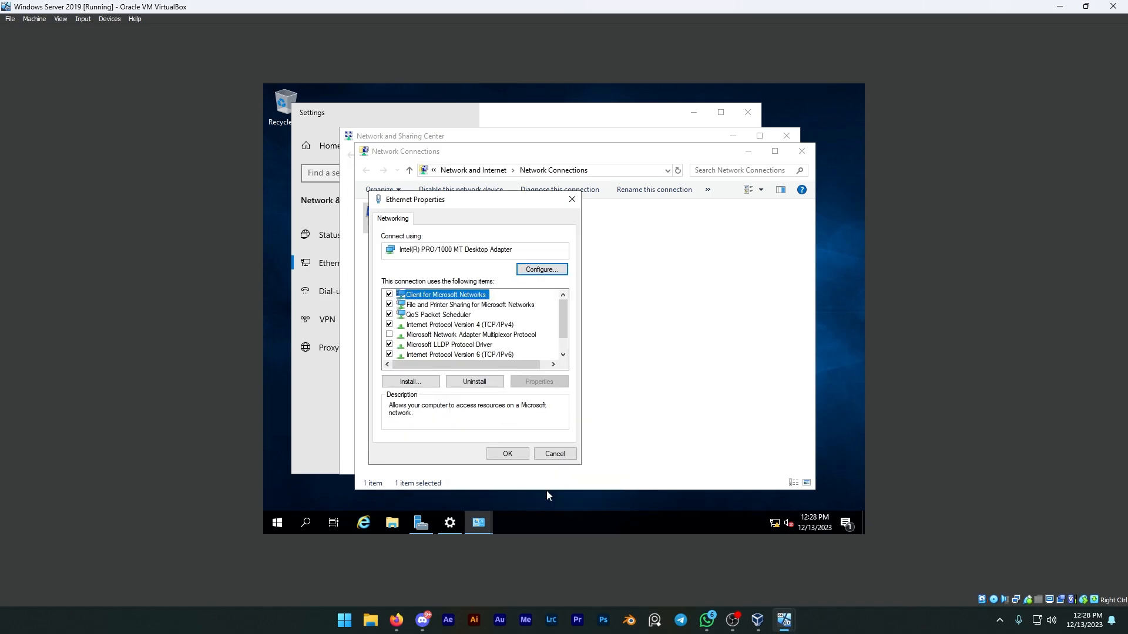
{"action": "left_click", "coordinate": [507, 454]}
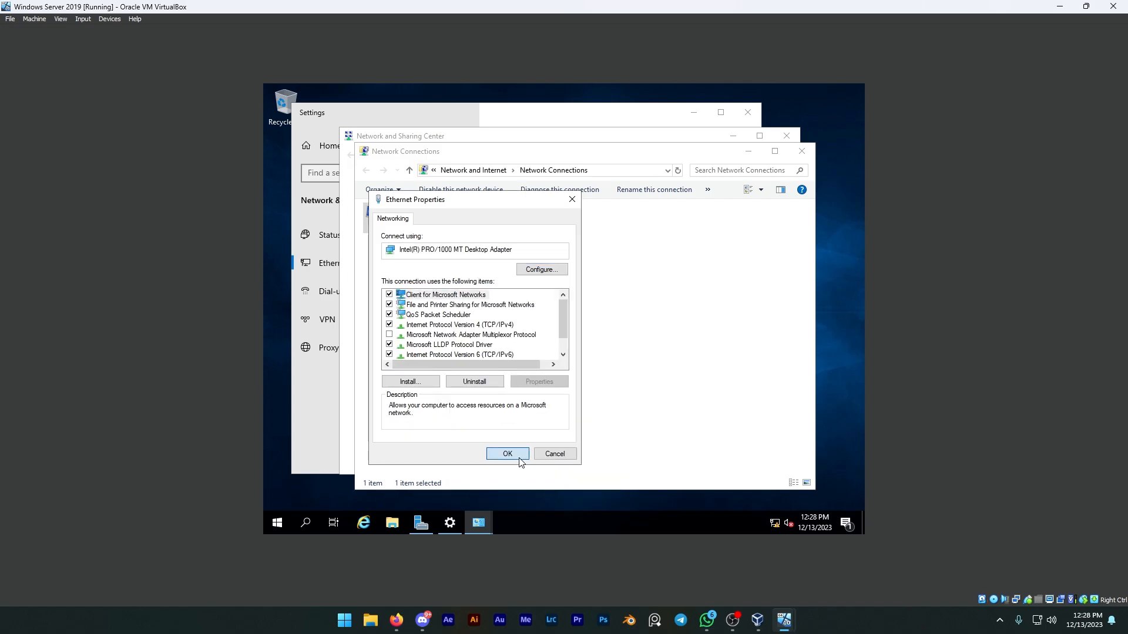
{"action": "left_click", "coordinate": [801, 151]}
{"action": "left_click", "coordinate": [787, 136]}
{"action": "left_click", "coordinate": [752, 116]}
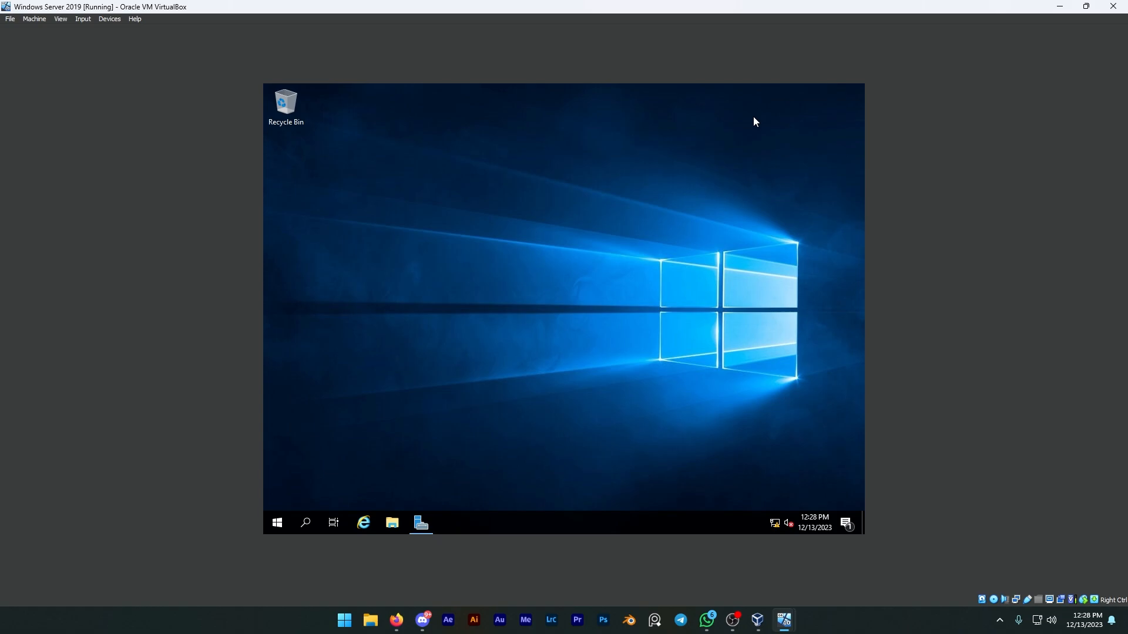
Switch to the Windows 10 Client virtual machine and open the system information for This PC.
{"action": "mouse_move", "coordinate": [783, 619]}
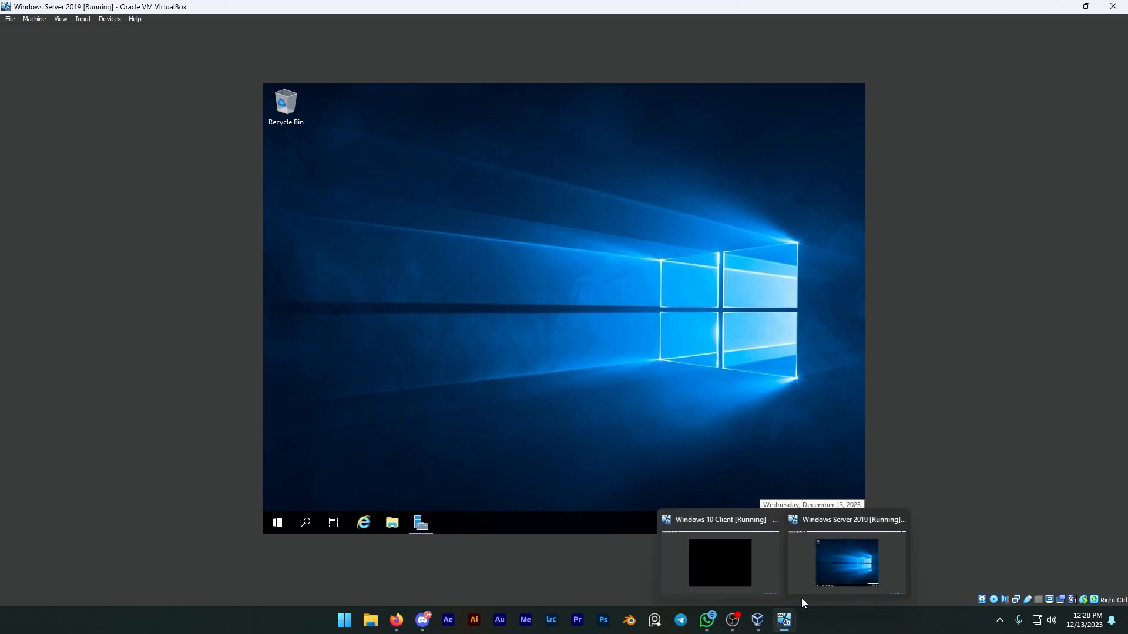
{"action": "left_click", "coordinate": [737, 564]}
{"action": "left_click_drag", "start_coordinate": [418, 190], "coordinate": [836, 441]}
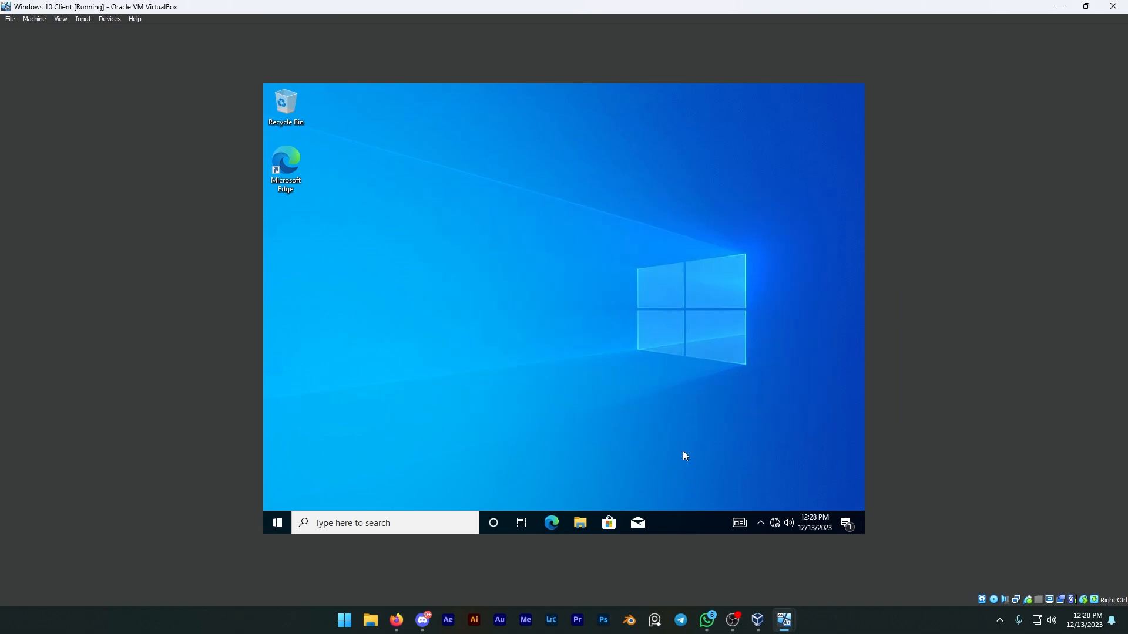
{"action": "left_click", "coordinate": [587, 522]}
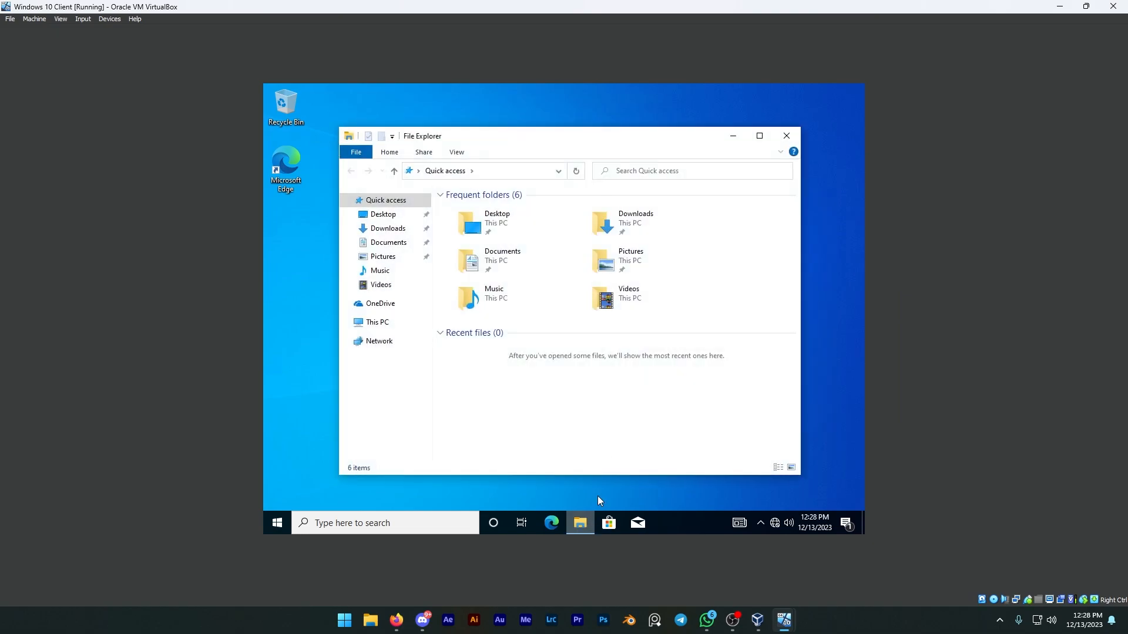
{"action": "left_click", "coordinate": [382, 324]}
{"action": "right_click", "coordinate": [582, 420]}
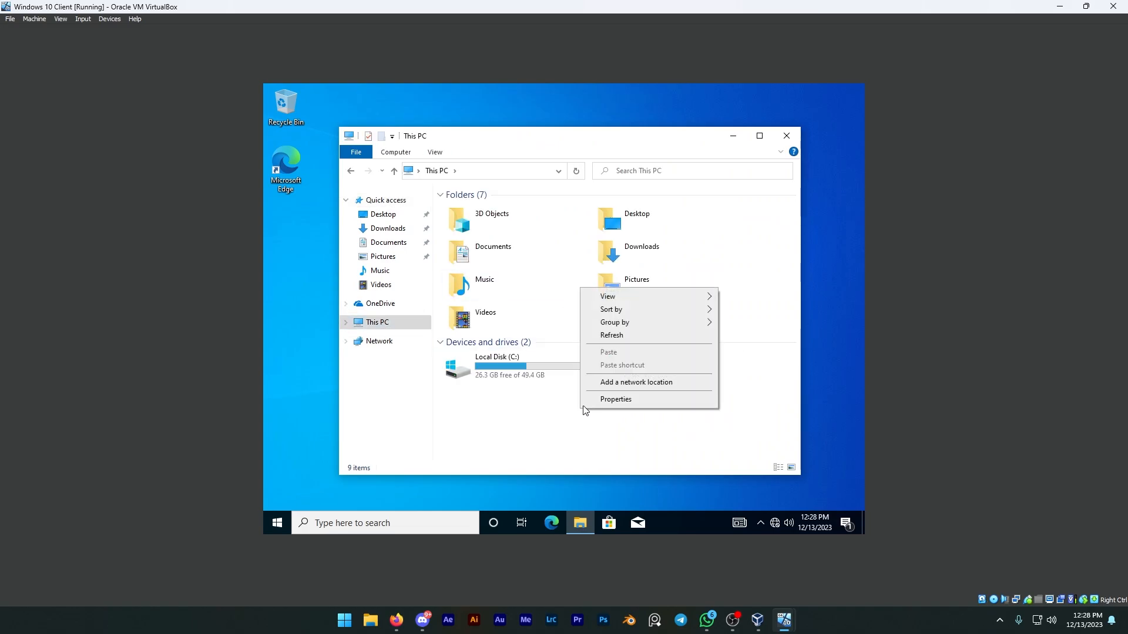
{"action": "left_click", "coordinate": [616, 400]}
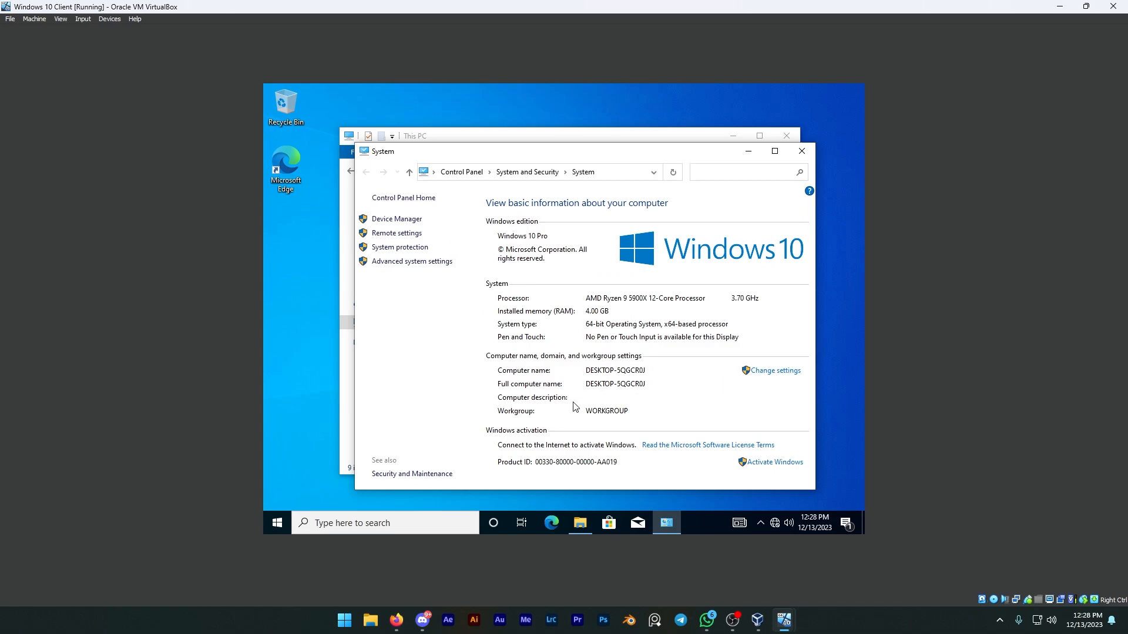
Change the client's computer name to the owner's first name followed by PC.
{"action": "left_click", "coordinate": [786, 375]}
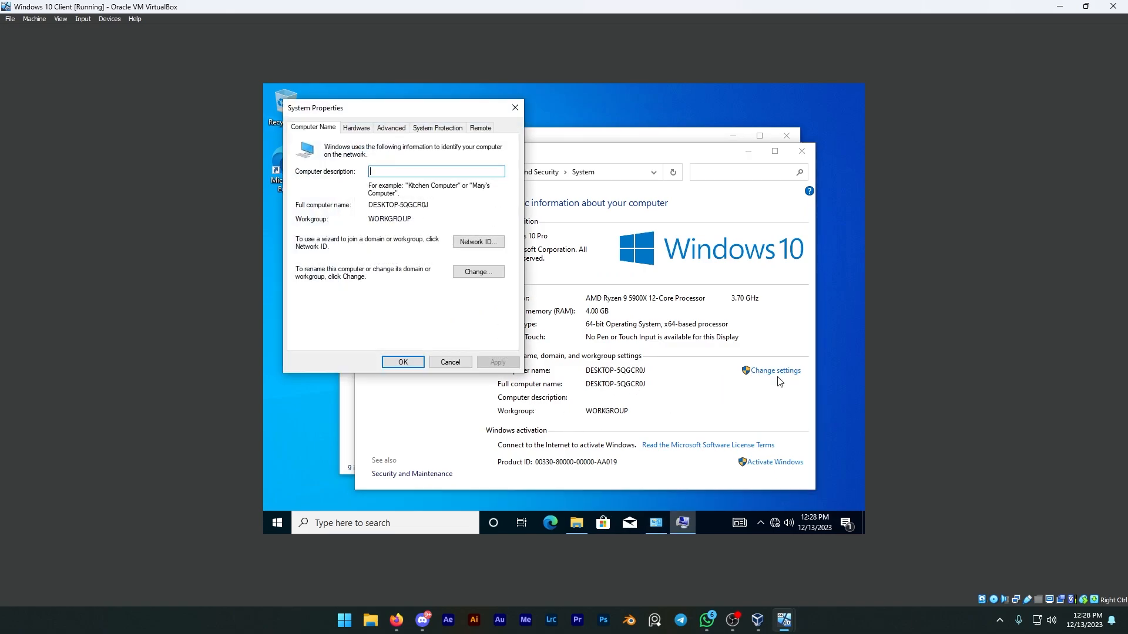
{"action": "left_click", "coordinate": [475, 273]}
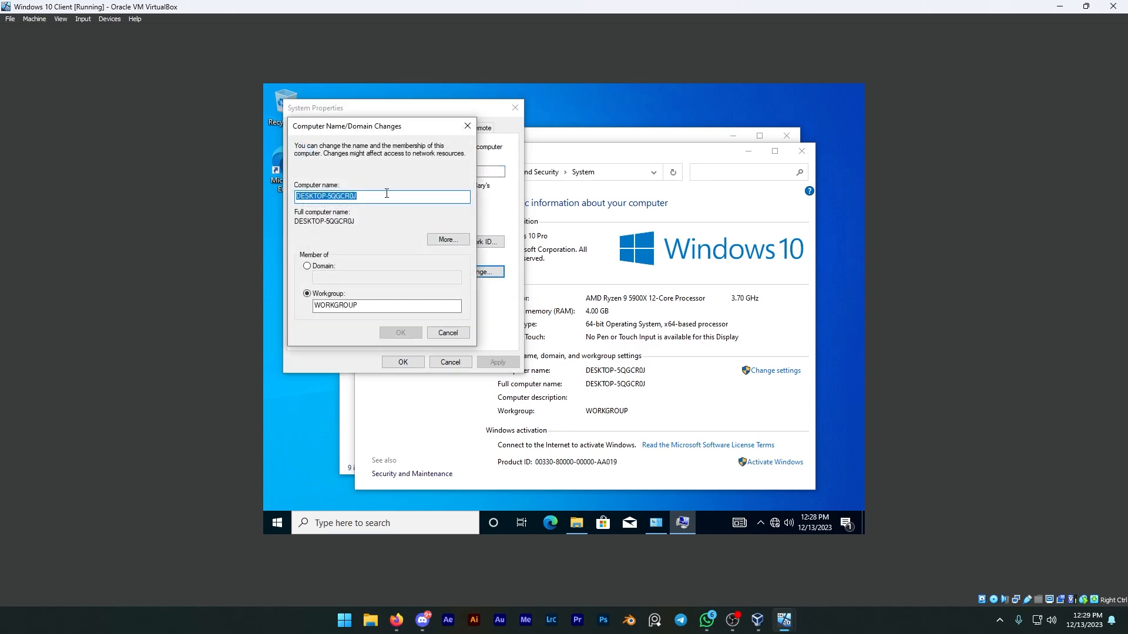
{"action": "type", "text": "BrendanPC"}
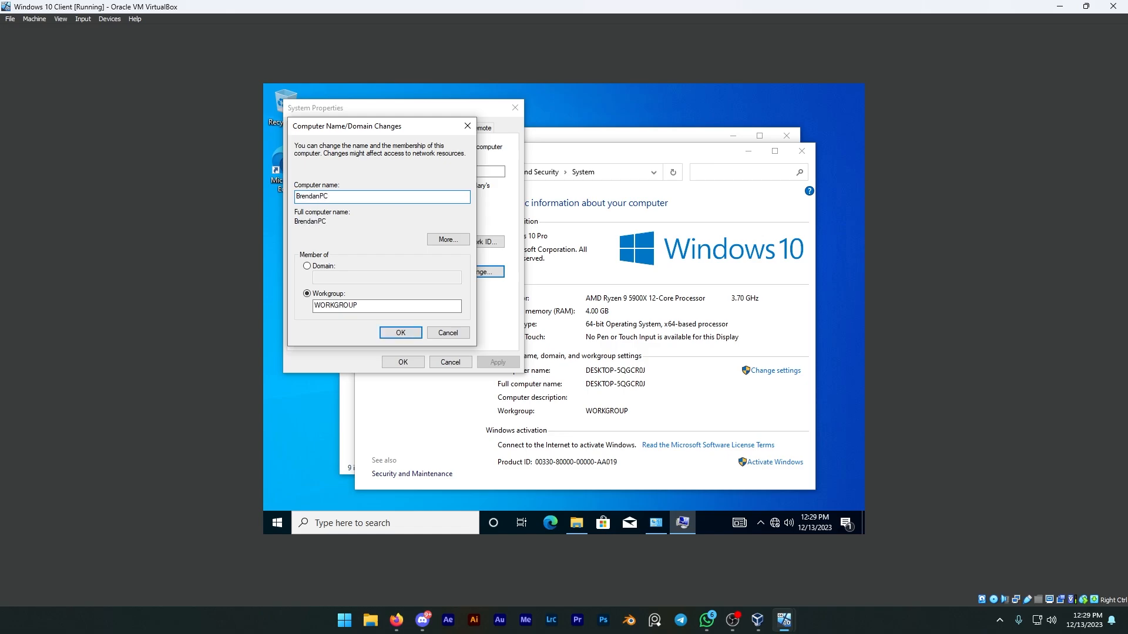
Set the client's membership to Domain, enter the server's .com domain name, and submit the change.
{"action": "left_click", "coordinate": [321, 267]}
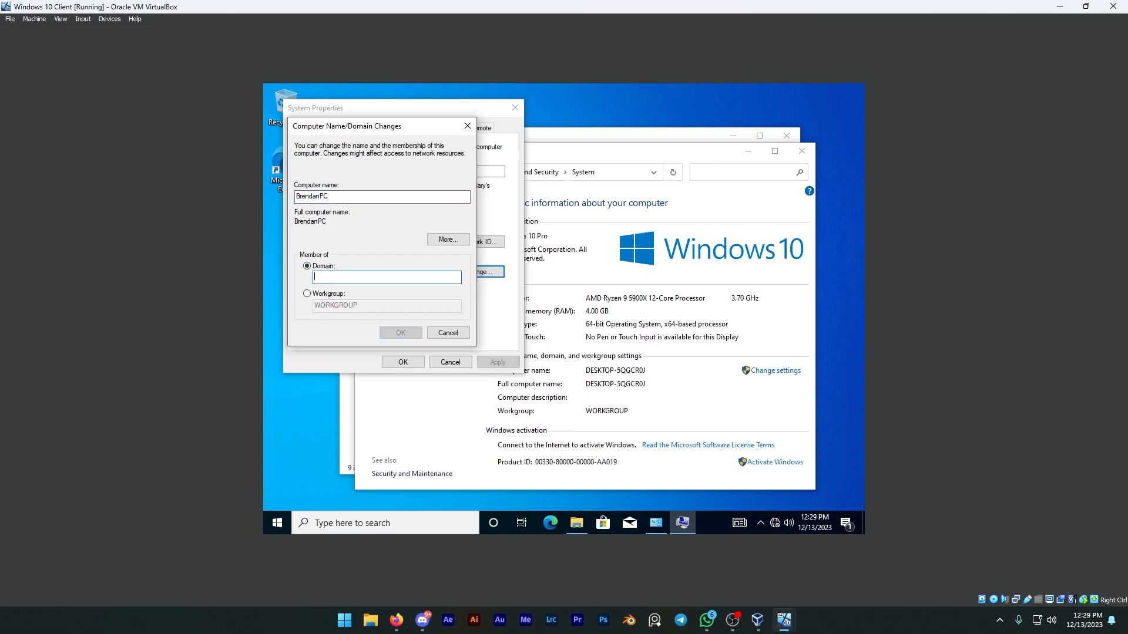
{"action": "type", "text": "Brendan."}
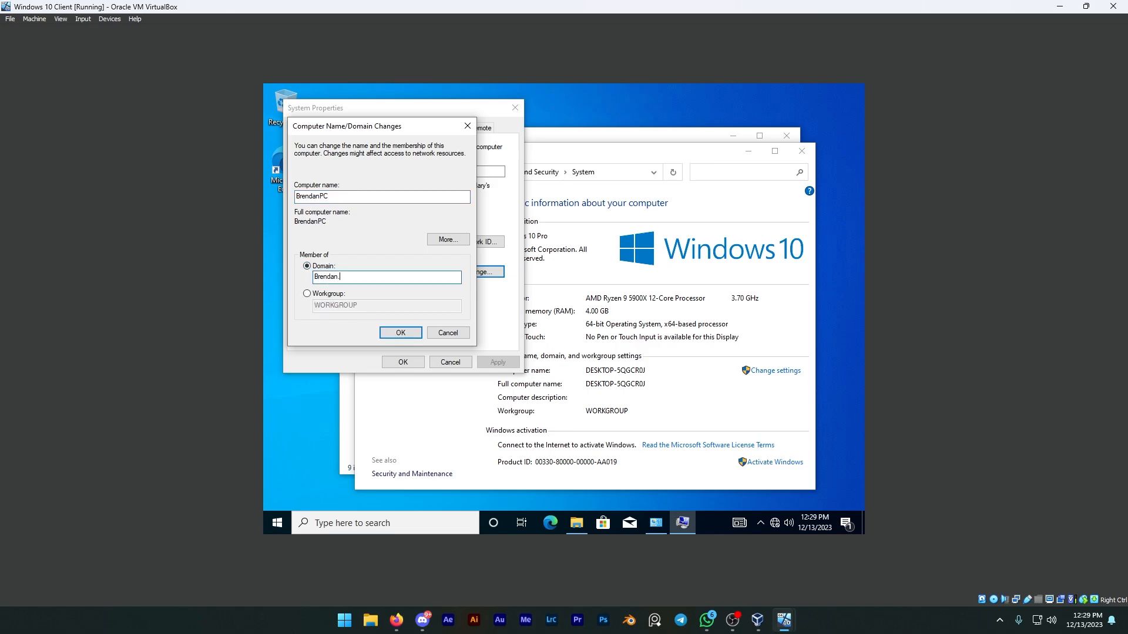
{"action": "type", "text": "com"}
{"action": "left_click", "coordinate": [392, 333]}
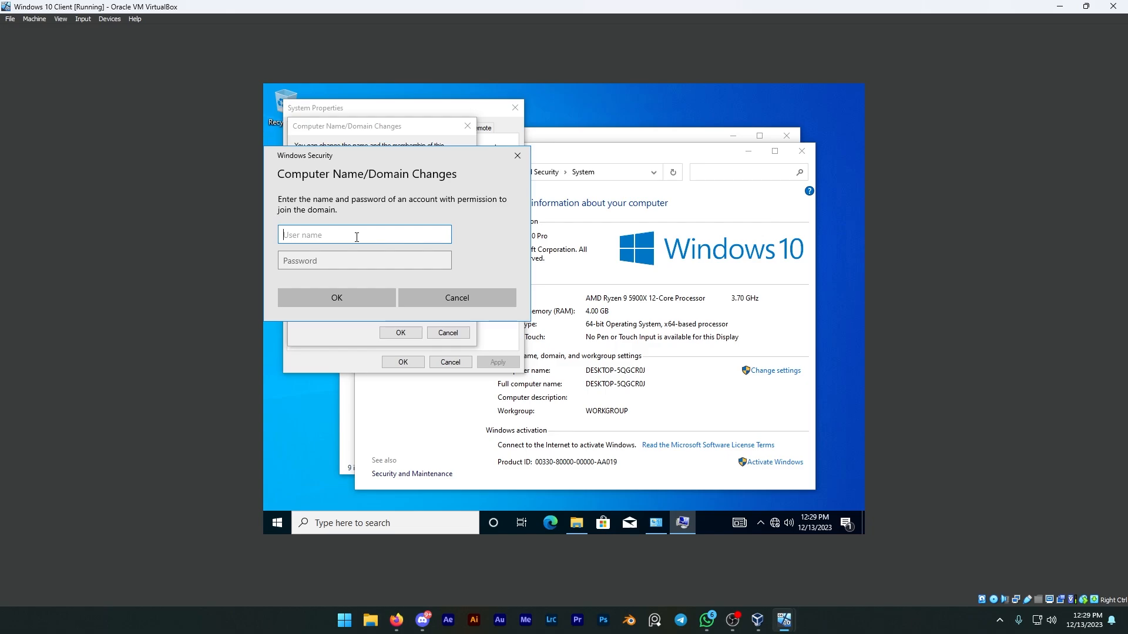
Check the domain name in the Windows Server 2019 machine's system information and return to the Windows 10 Client.
{"action": "mouse_move", "coordinate": [784, 619]}
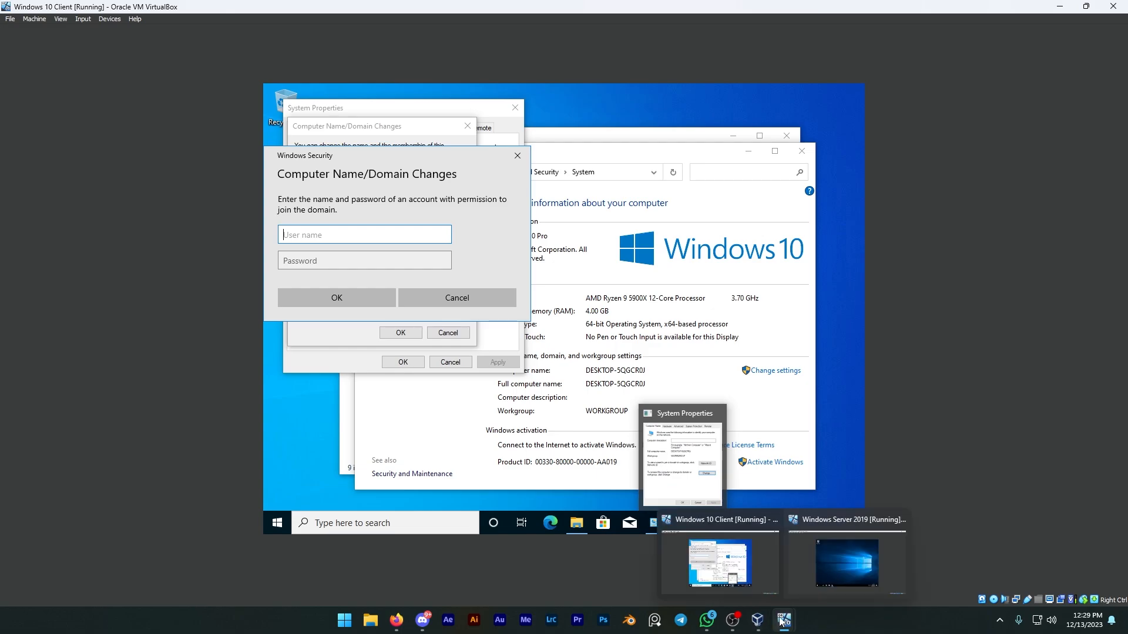
{"action": "left_click", "coordinate": [816, 562]}
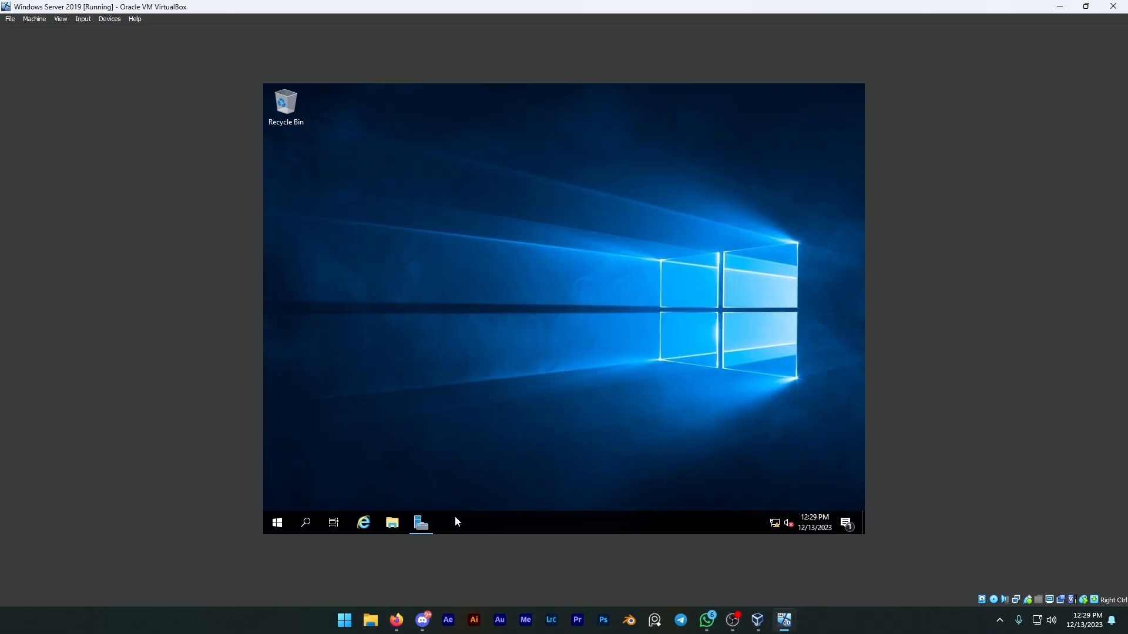
{"action": "left_click", "coordinate": [392, 523]}
{"action": "left_click", "coordinate": [376, 271]}
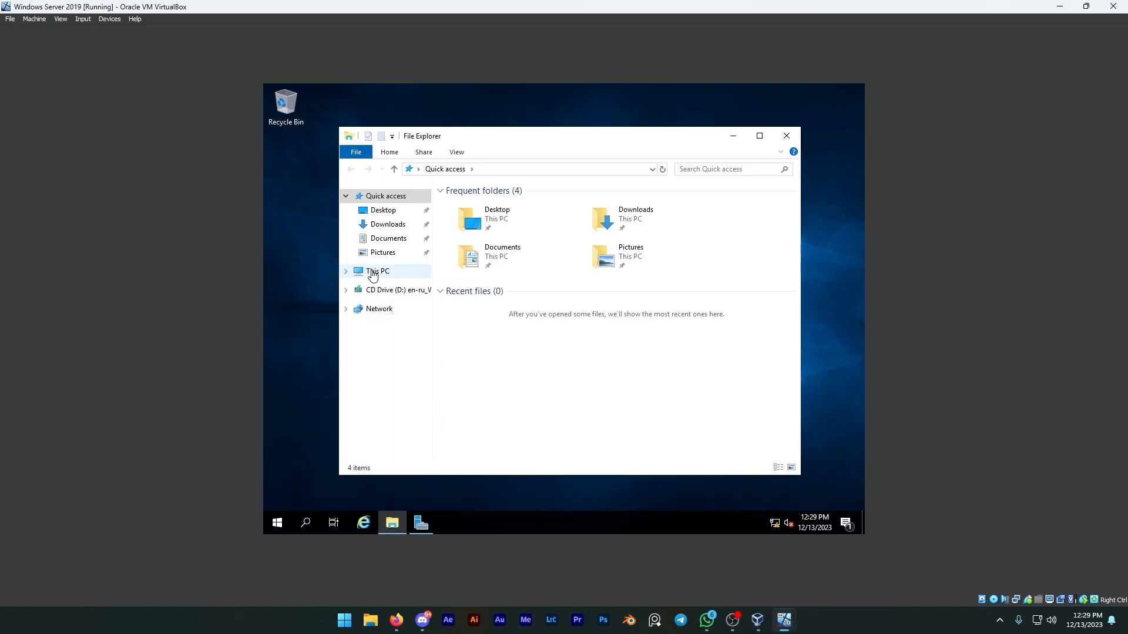
{"action": "right_click", "coordinate": [575, 427]}
{"action": "left_click", "coordinate": [594, 420]}
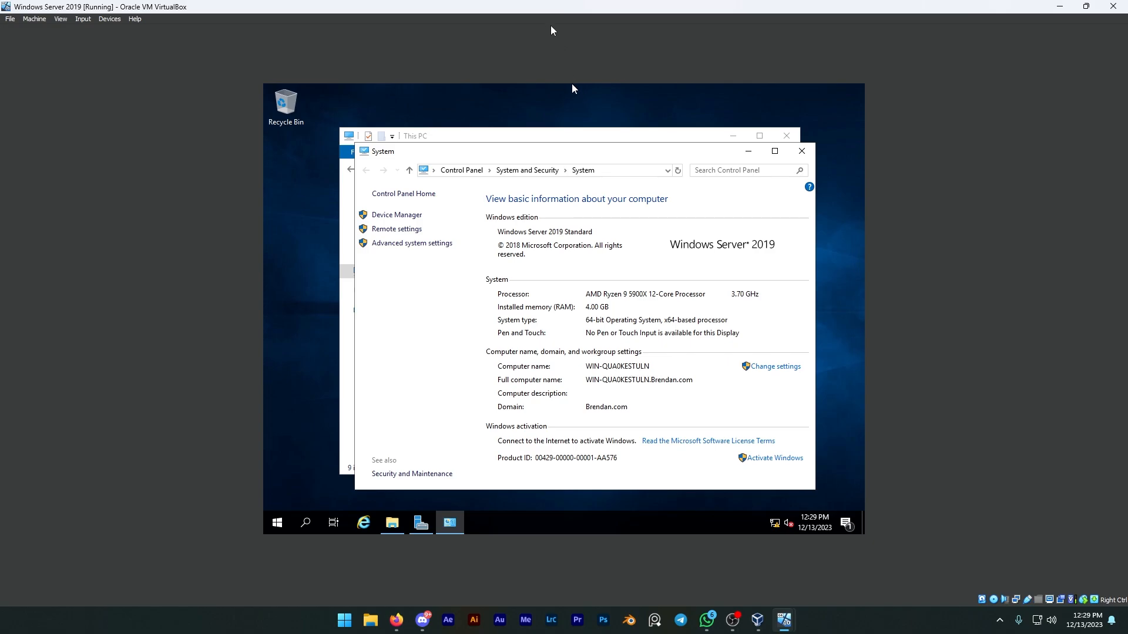
{"action": "left_click_drag", "start_coordinate": [555, 11], "coordinate": [1127, 35]}
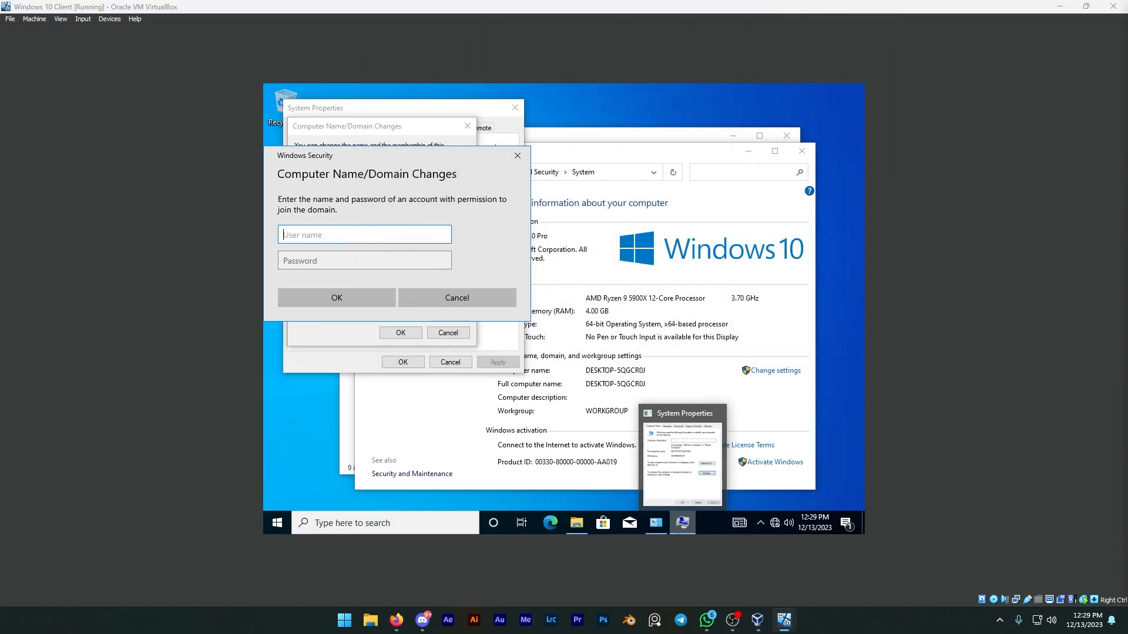
Authorize the domain join with the Administrator user name and the account password, and accept the welcome message.
{"action": "left_click", "coordinate": [335, 231]}
{"action": "type", "text": "Administrator"}
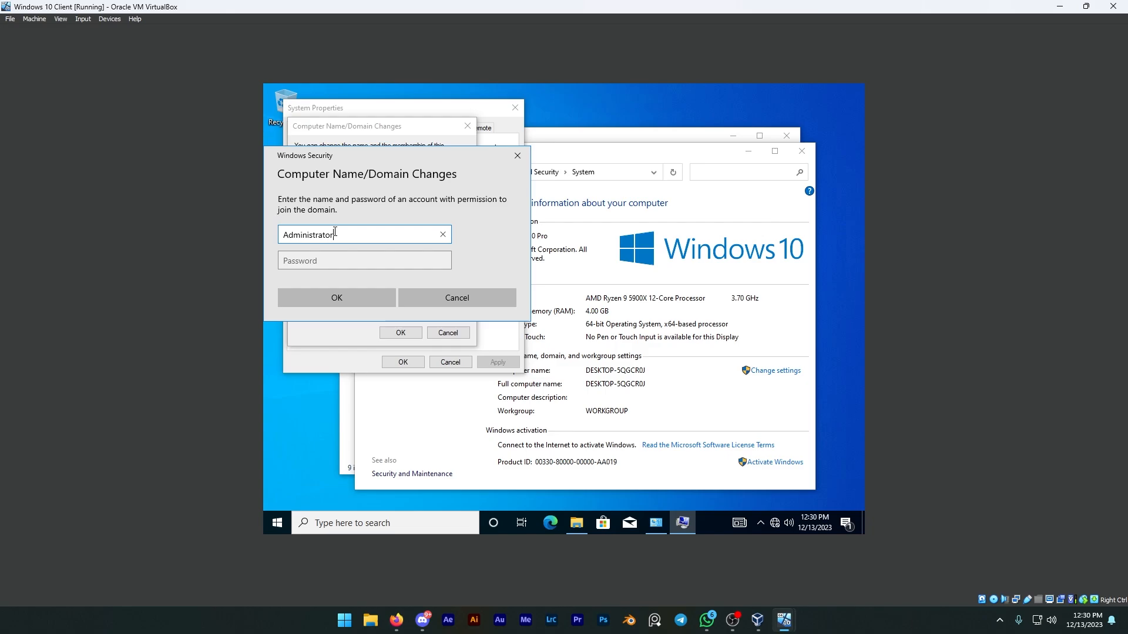
{"action": "key", "text": "Tab"}
{"action": "type", "text": "P"}
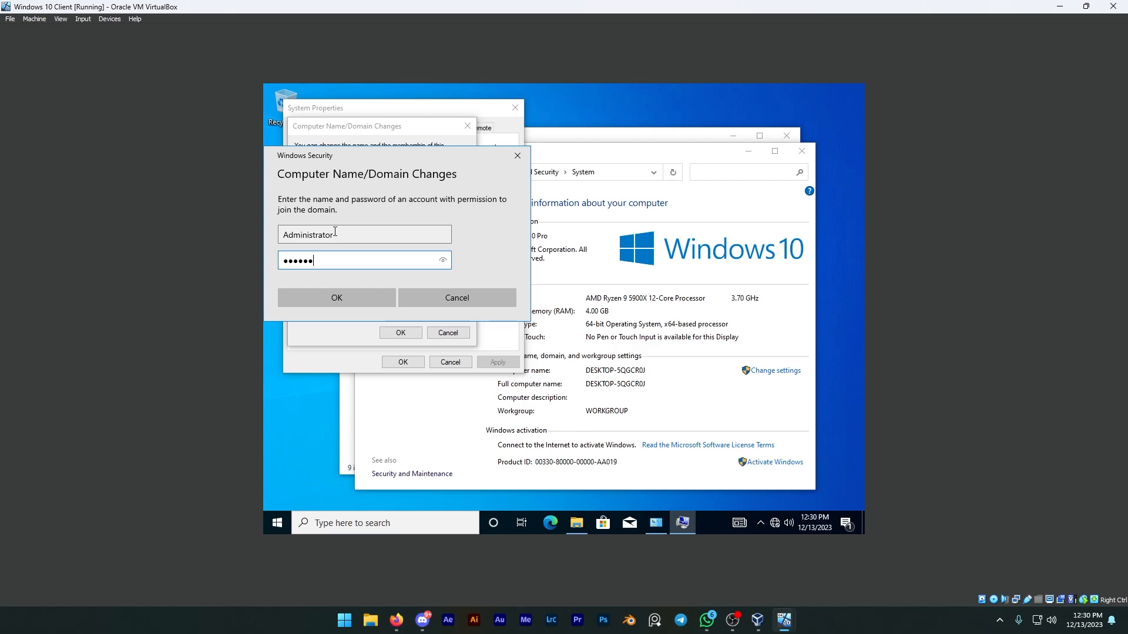
{"action": "key", "text": "Return"}
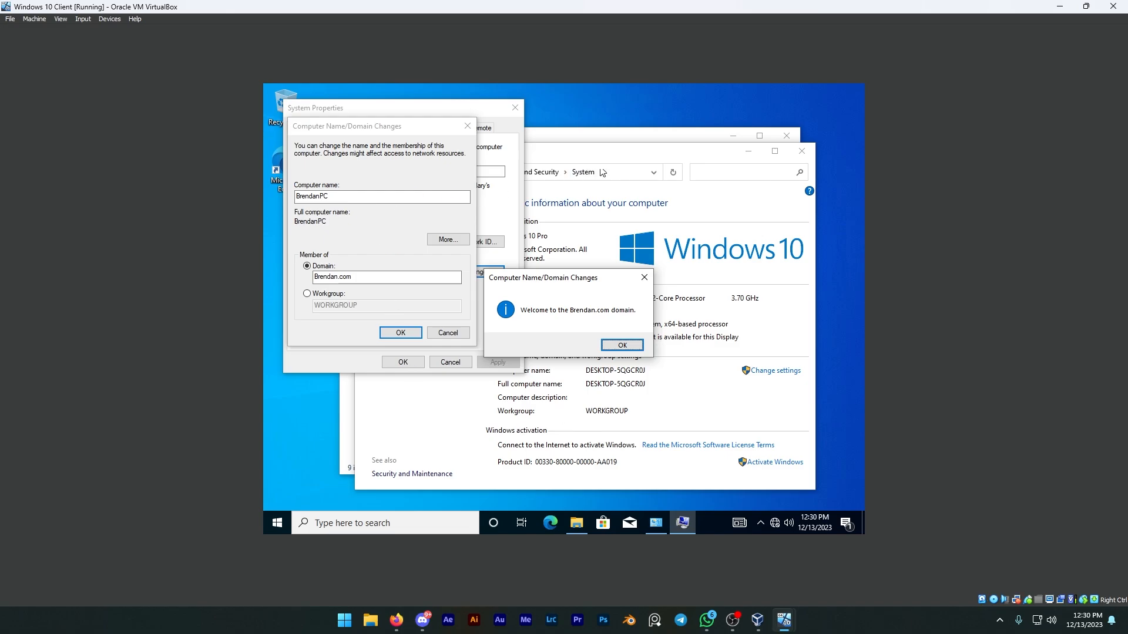
{"action": "left_click", "coordinate": [634, 341]}
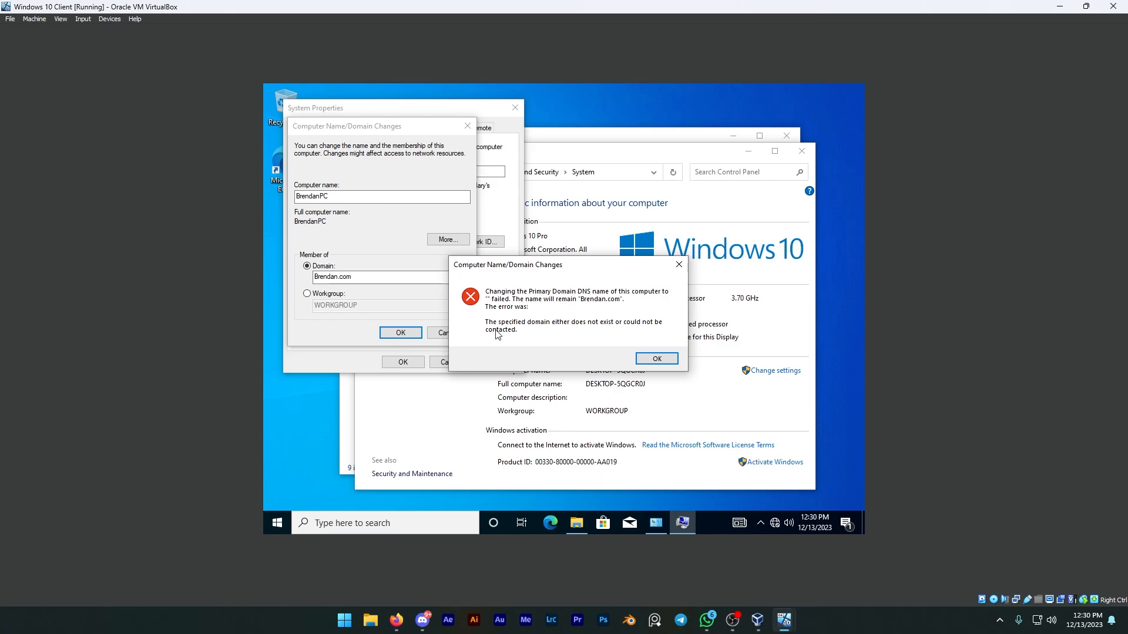
Dismiss the remaining domain change messages, close System Properties, and restart the Windows 10 client.
{"action": "left_click", "coordinate": [670, 357]}
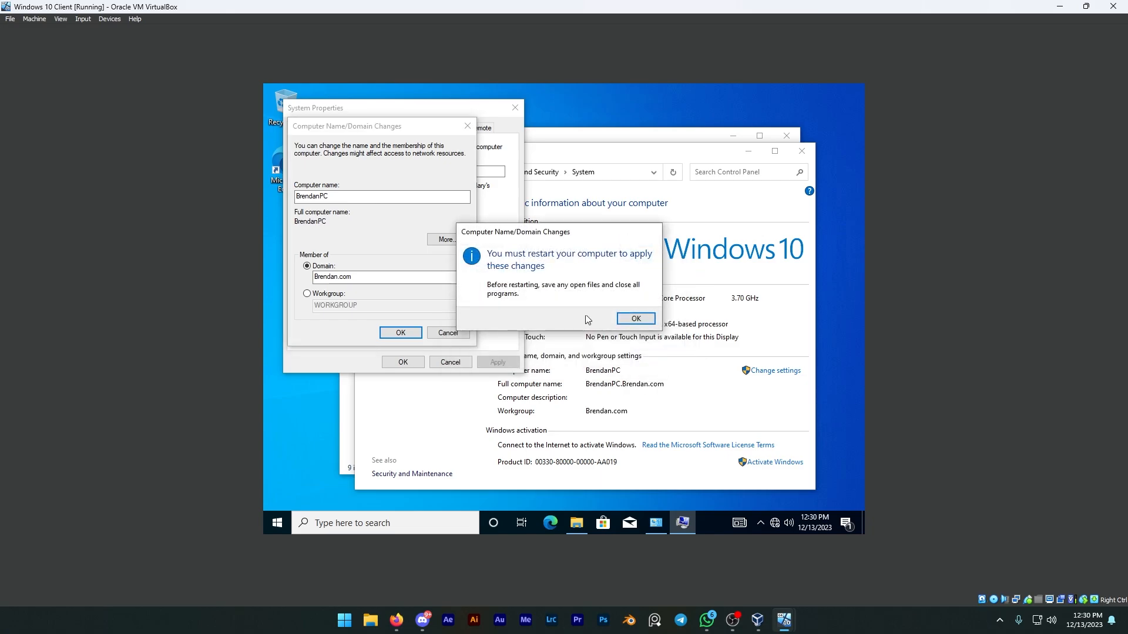
{"action": "left_click", "coordinate": [635, 318]}
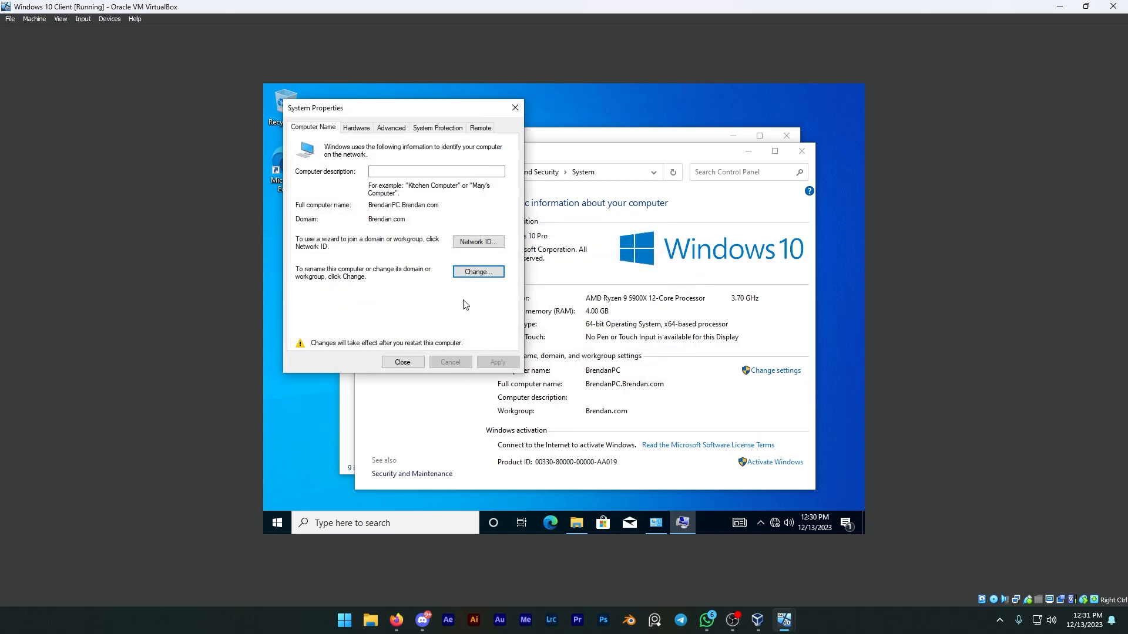
{"action": "left_click", "coordinate": [404, 362]}
{"action": "left_click", "coordinate": [561, 313]}
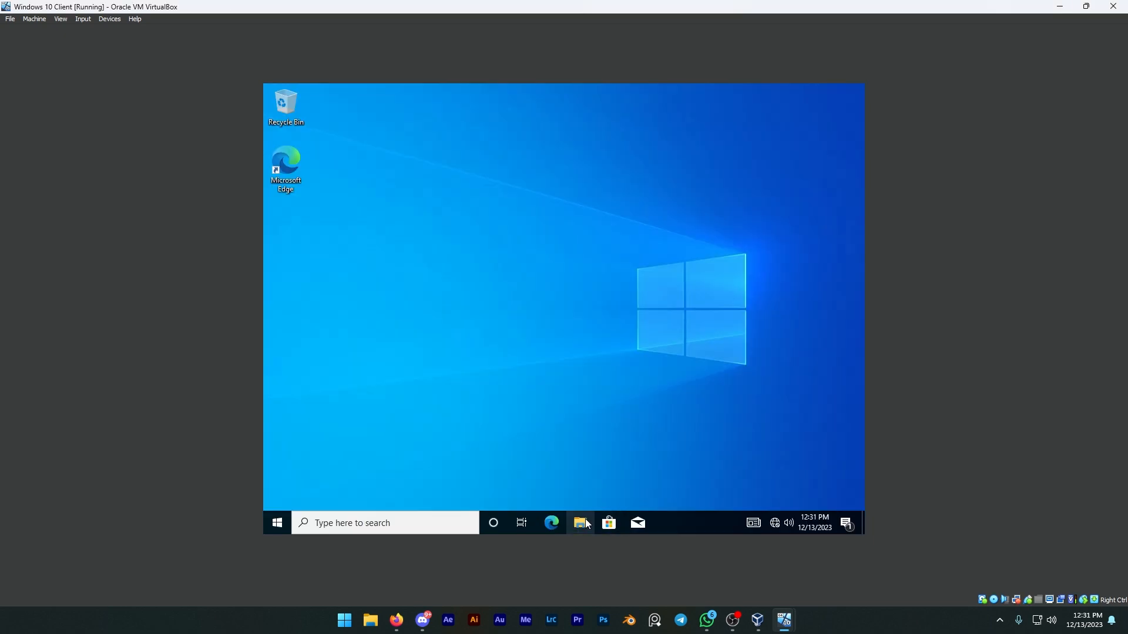
Open the Network location in File Explorer on the restarted client and dismiss the message.
{"action": "left_click", "coordinate": [580, 523]}
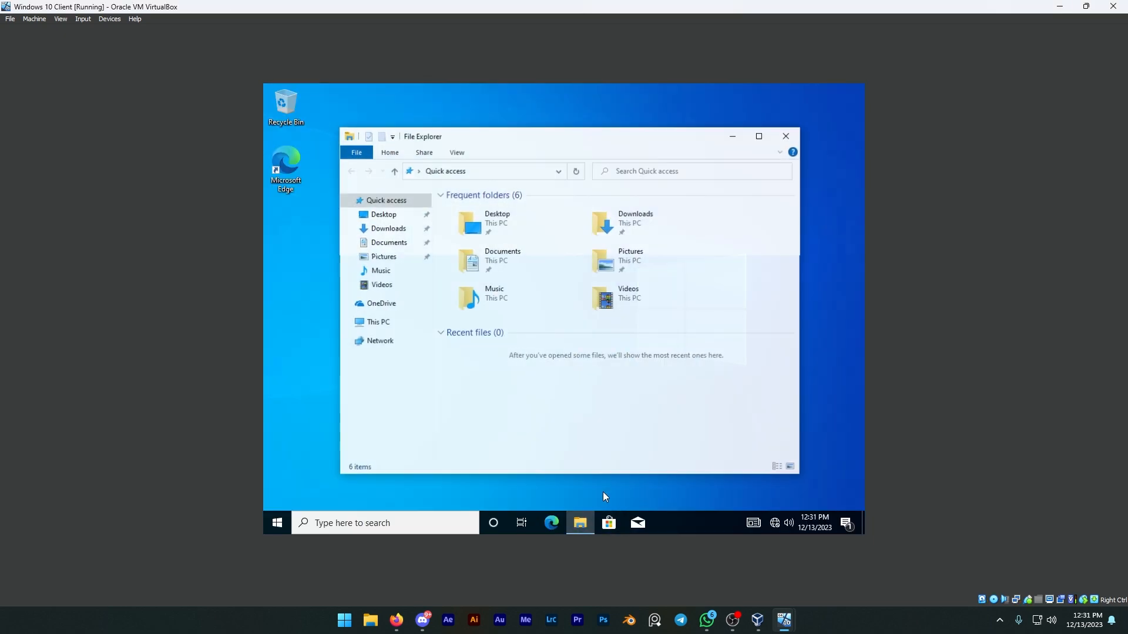
{"action": "left_click", "coordinate": [378, 340]}
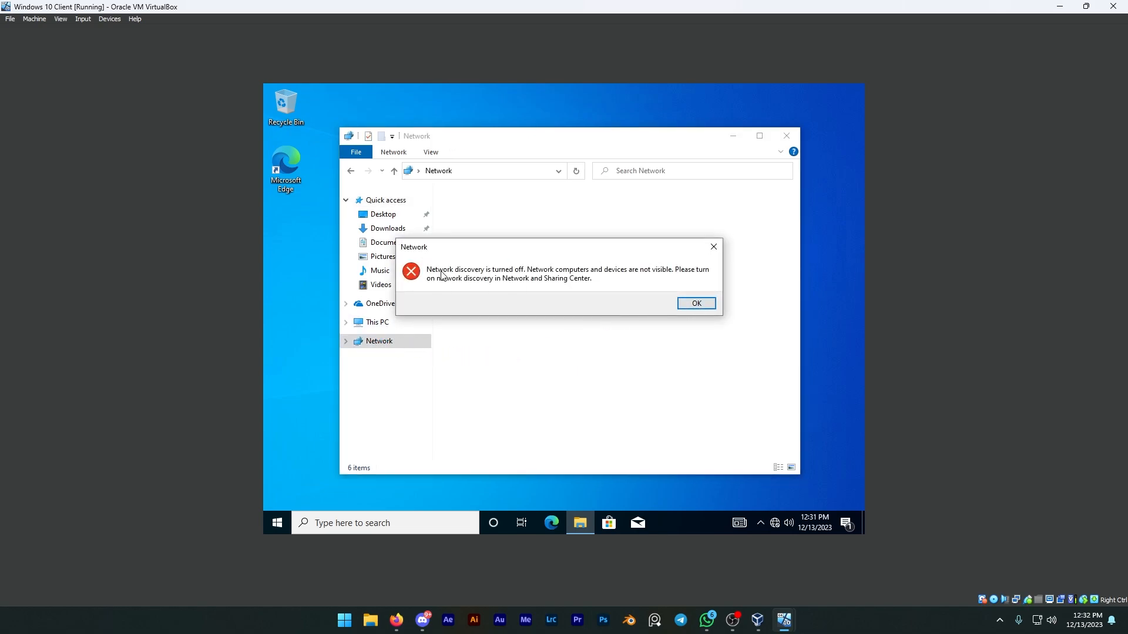
{"action": "left_click", "coordinate": [696, 303]}
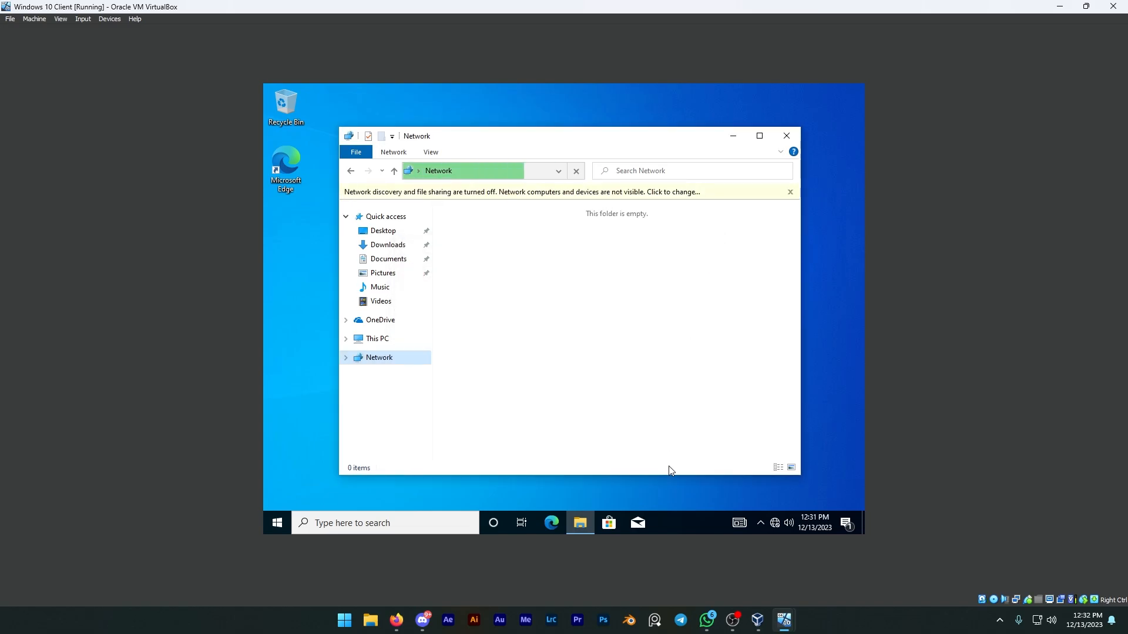
Turn on network discovery for the client's domain profile, check the guest or public and private profiles, save the sharing settings, and close Settings.
{"action": "right_click", "coordinate": [773, 523]}
{"action": "left_click", "coordinate": [747, 502]}
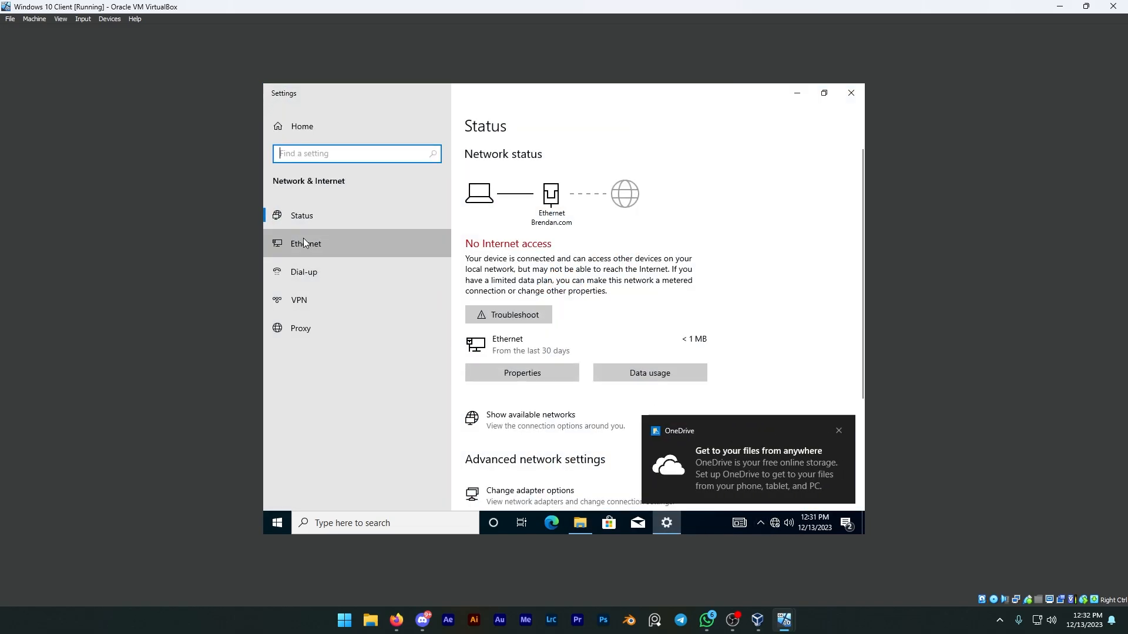
{"action": "left_click", "coordinate": [328, 243]}
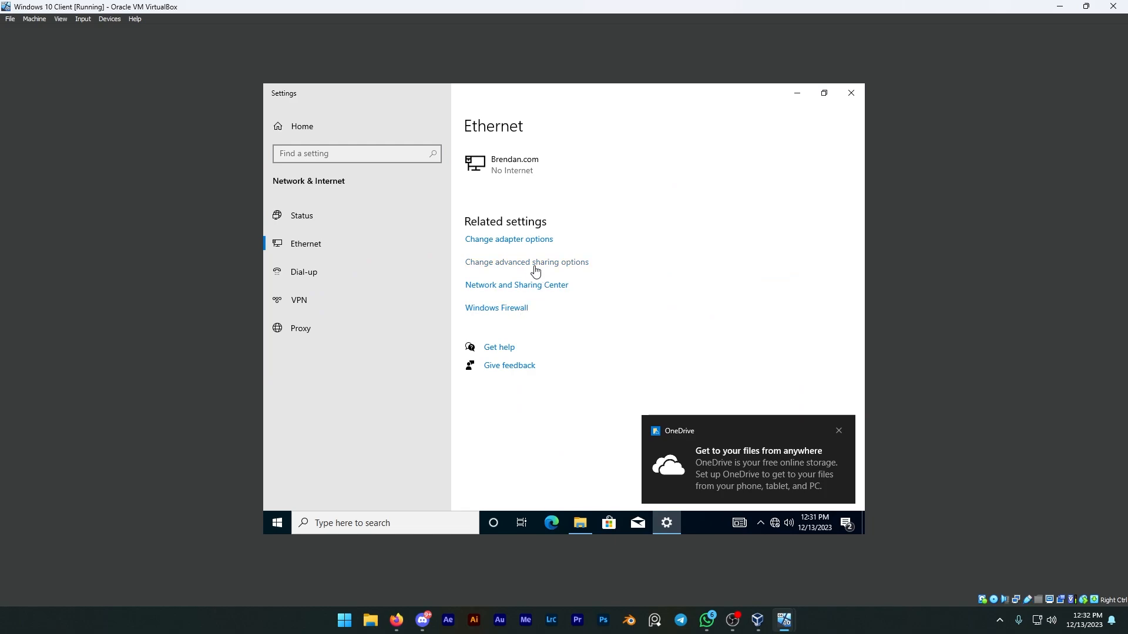
{"action": "left_click", "coordinate": [535, 270]}
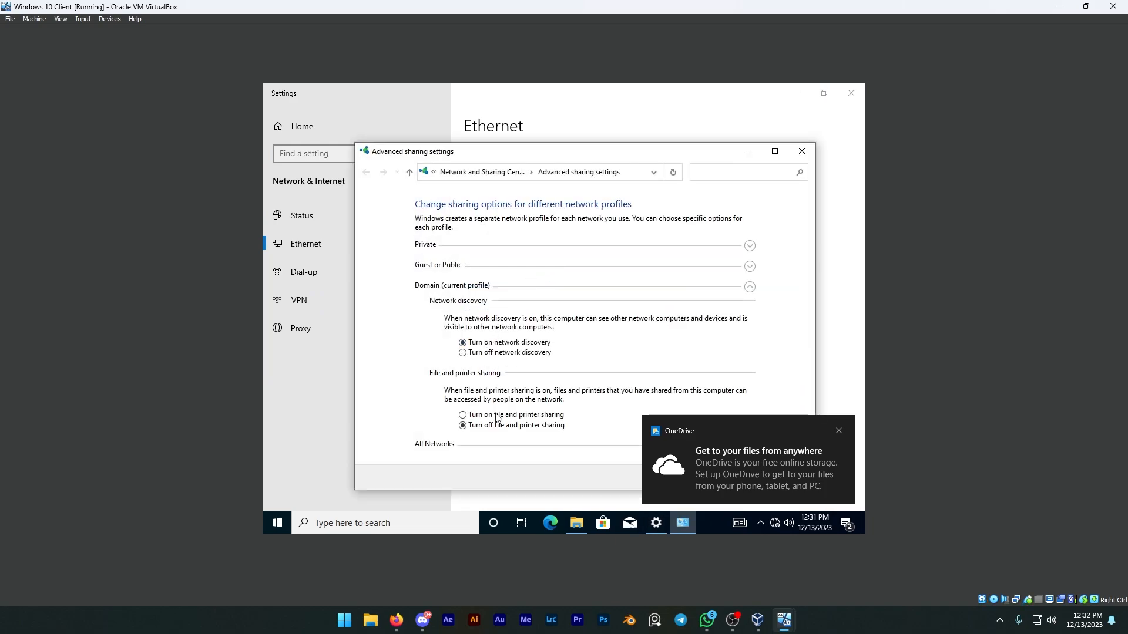
{"action": "left_click", "coordinate": [750, 266]}
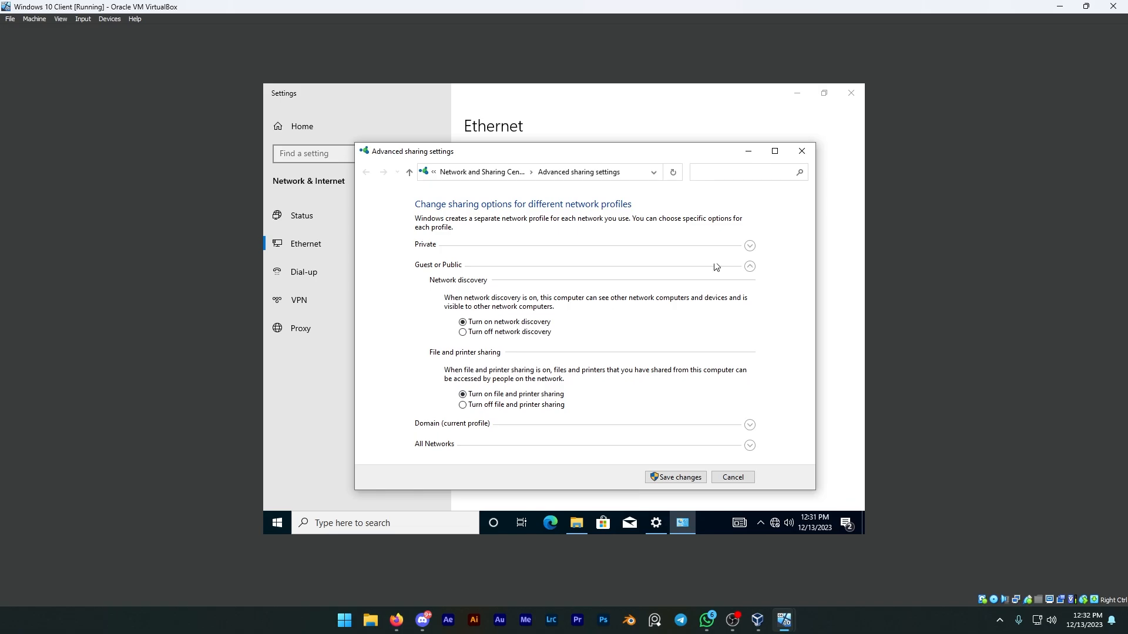
{"action": "left_click", "coordinate": [749, 246]}
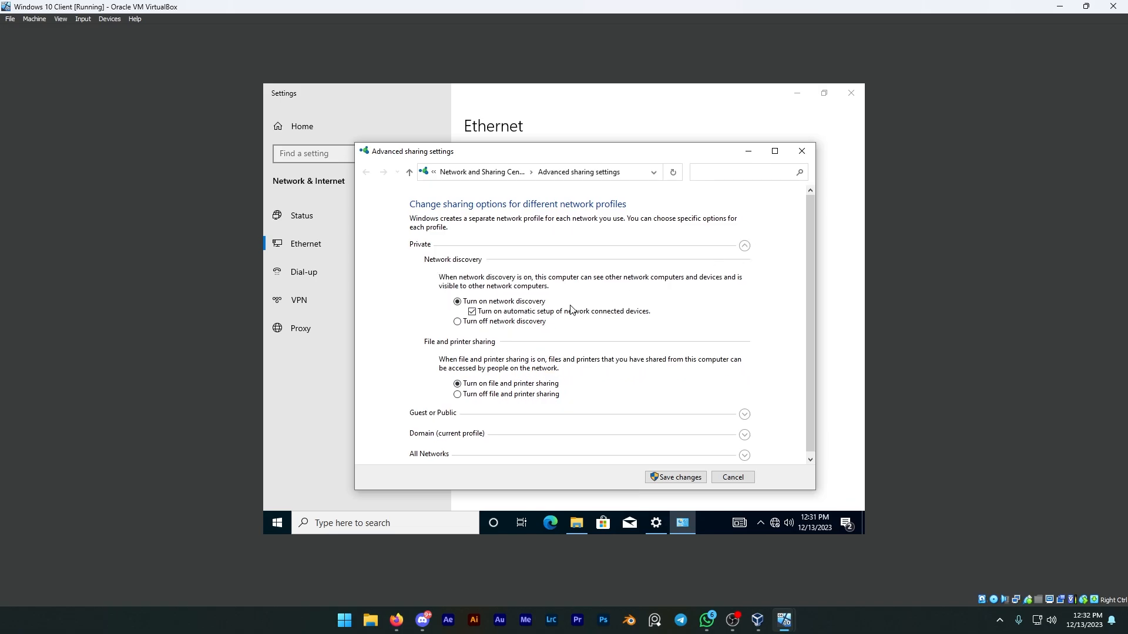
{"action": "left_click", "coordinate": [691, 480]}
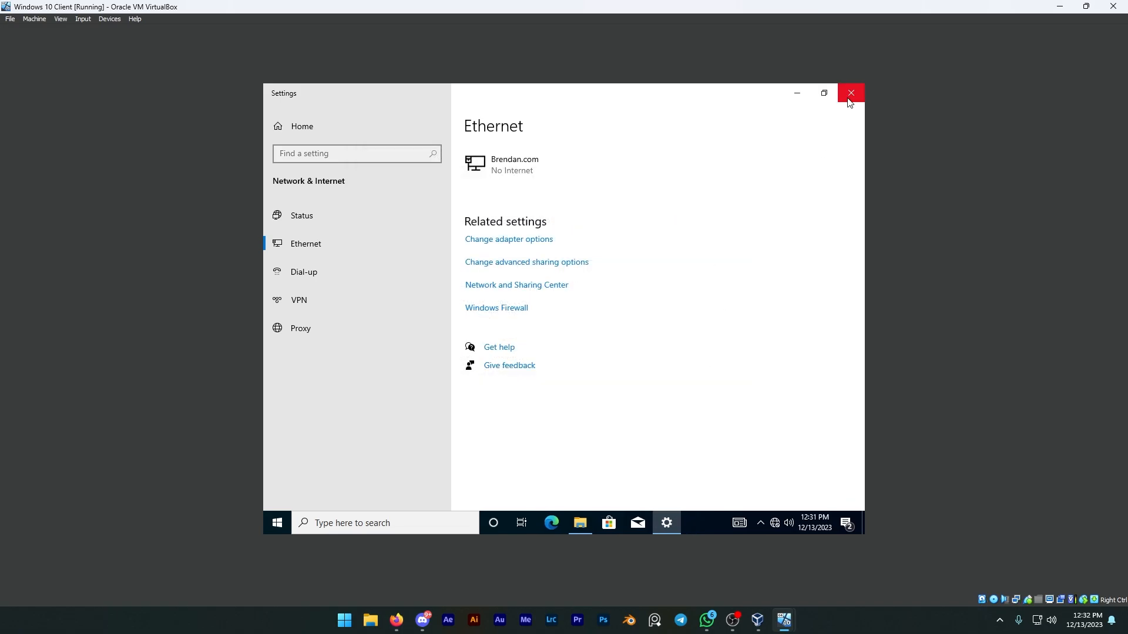
{"action": "left_click", "coordinate": [848, 98]}
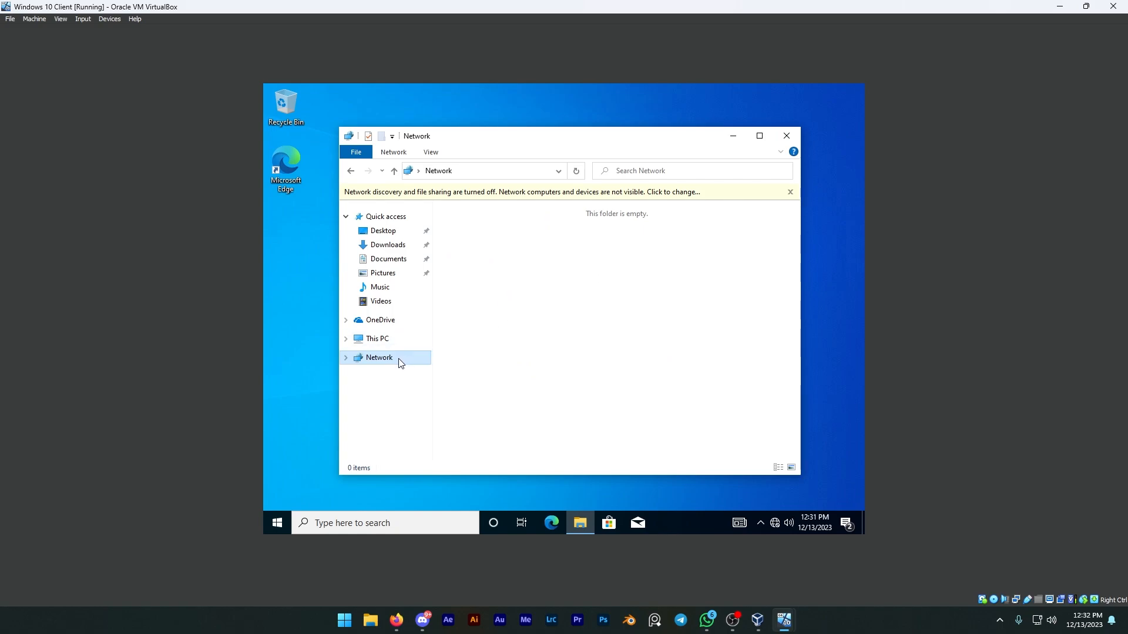
Check the computer name and domain in the client's system information, and return to the Network location.
{"action": "left_click", "coordinate": [790, 192]}
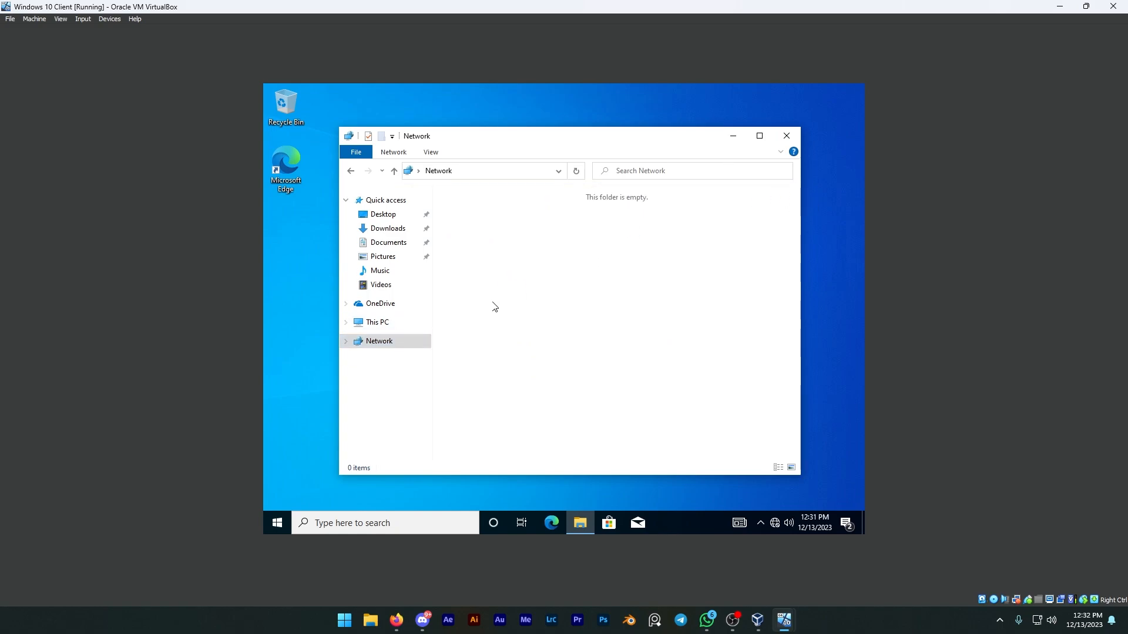
{"action": "left_click", "coordinate": [375, 322]}
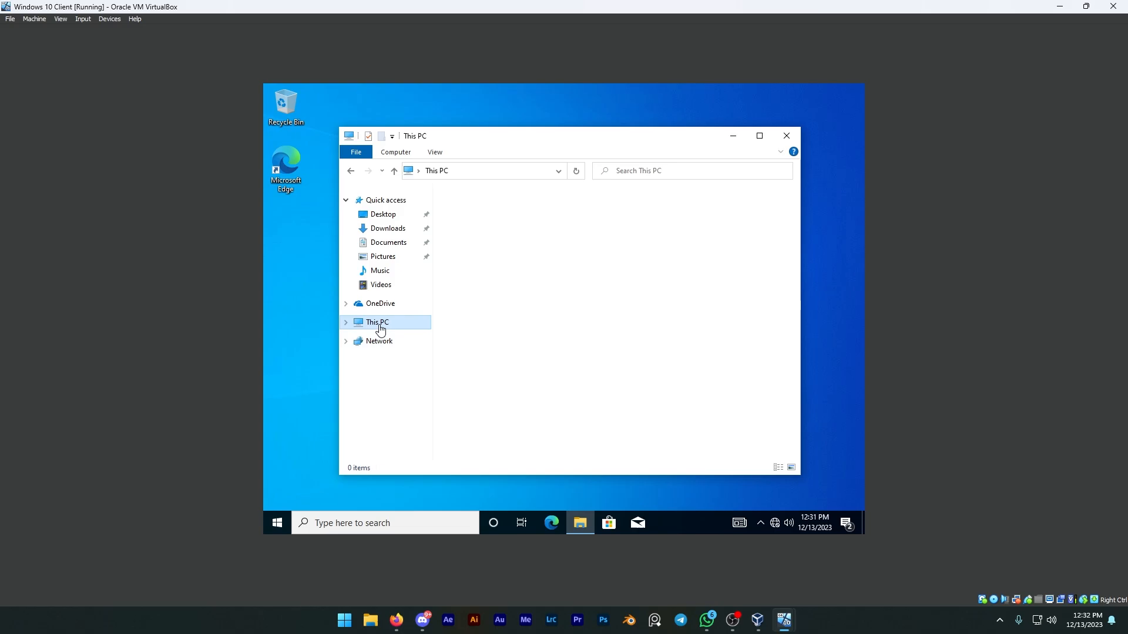
{"action": "right_click", "coordinate": [532, 422]}
{"action": "left_click", "coordinate": [570, 411]}
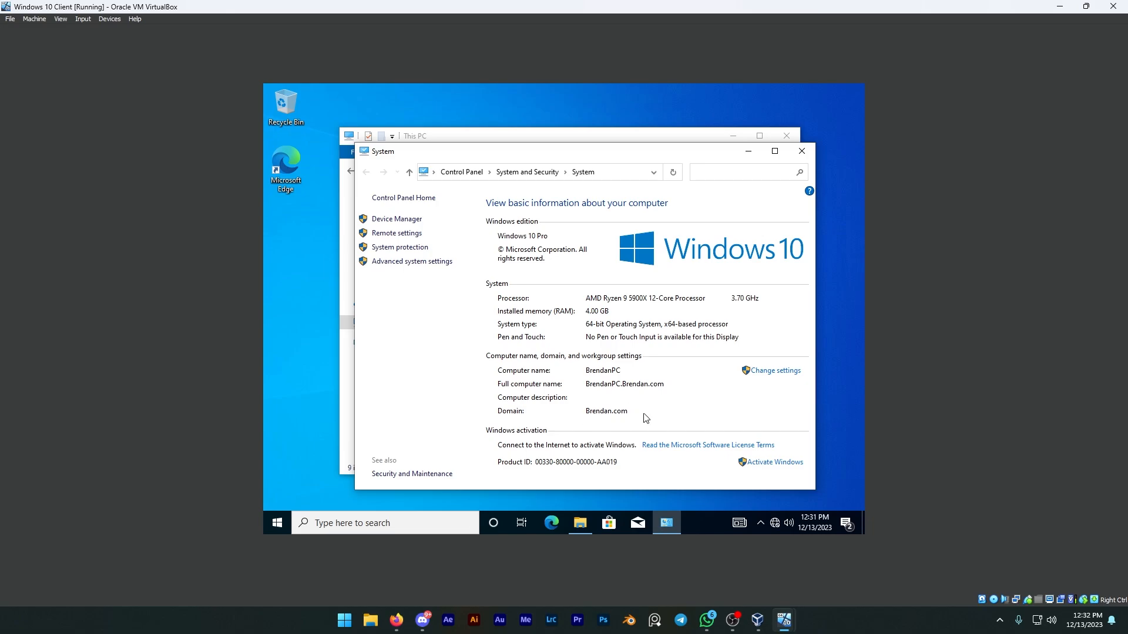
{"action": "left_click", "coordinate": [801, 151]}
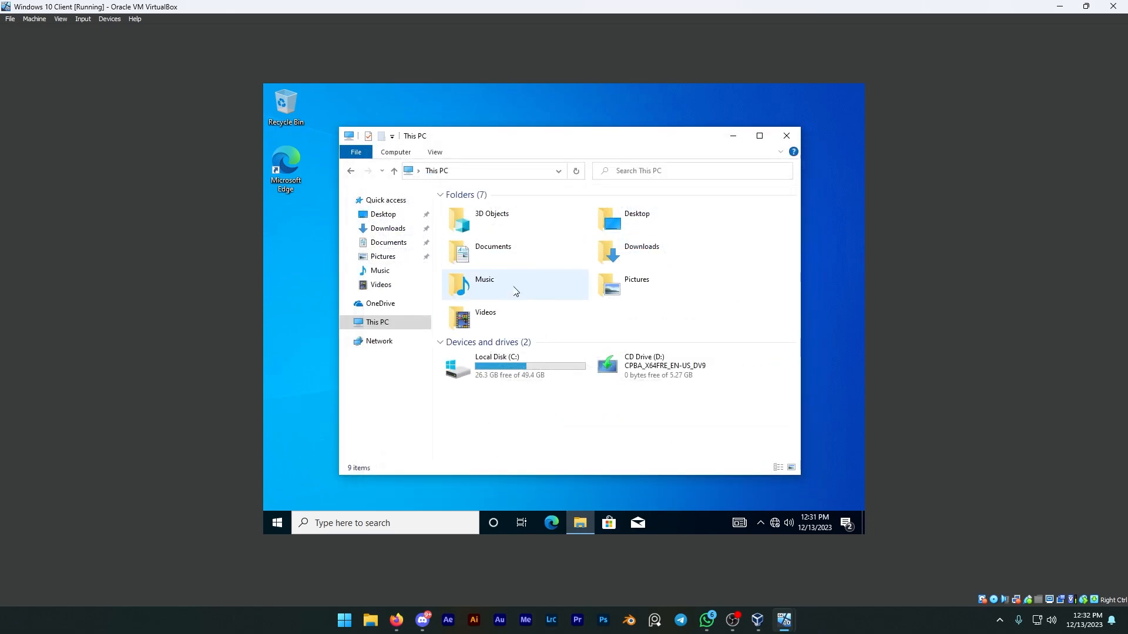
{"action": "left_click", "coordinate": [377, 342]}
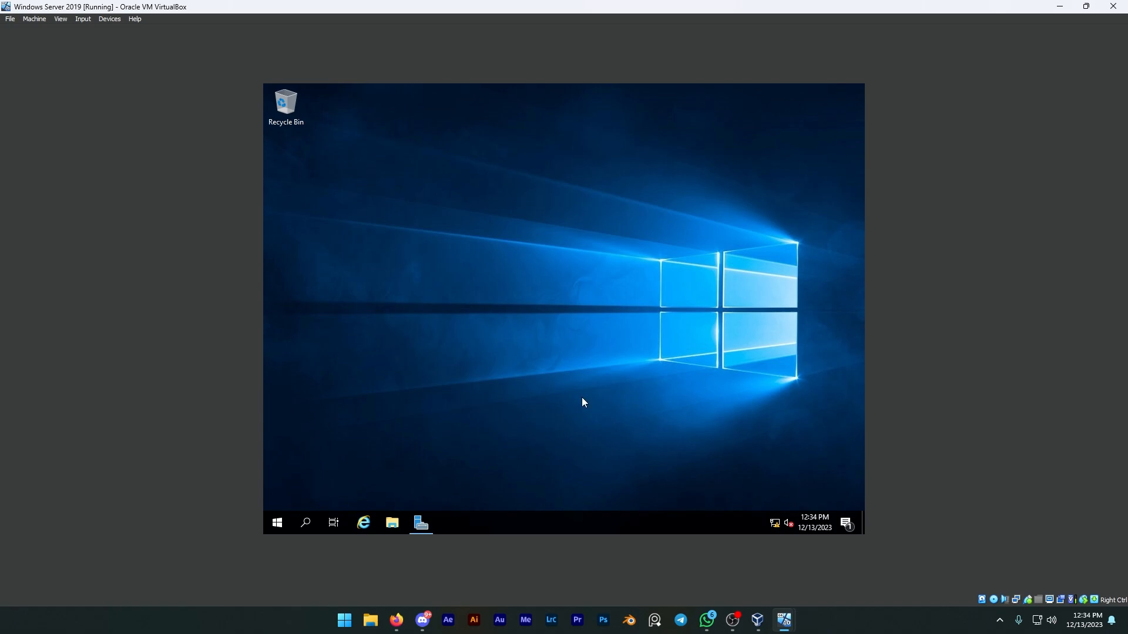
On the Windows Server 2019 machine, turn on network discovery for the guest or public and private profiles and save the changes.
{"action": "right_click", "coordinate": [776, 529]}
{"action": "left_click", "coordinate": [776, 510]}
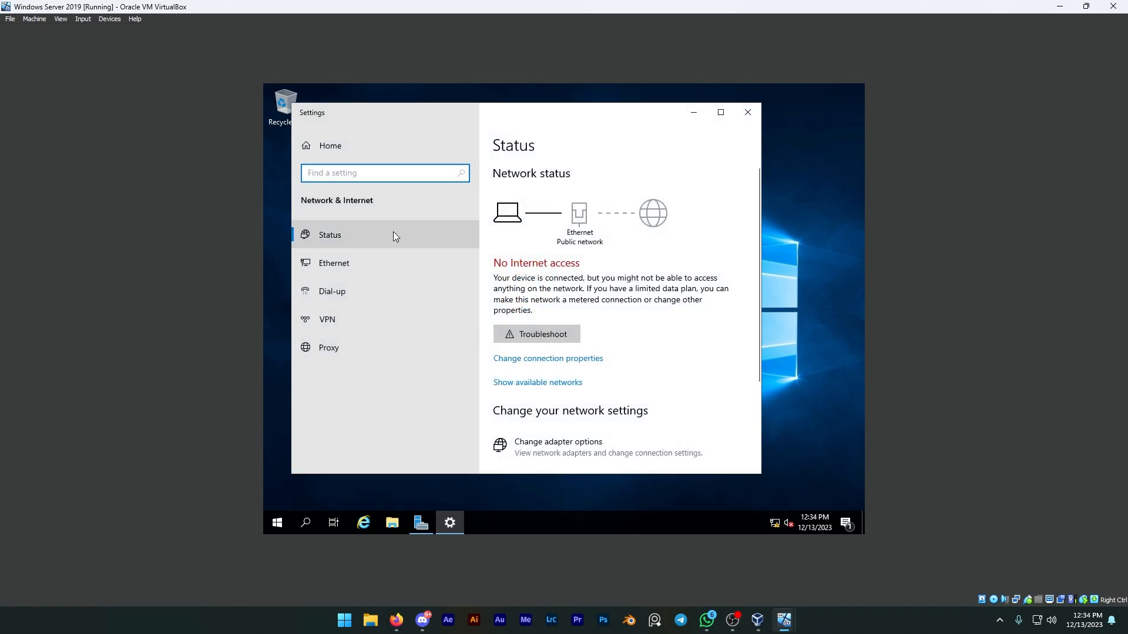
{"action": "left_click", "coordinate": [365, 263]}
{"action": "left_click", "coordinate": [550, 299]}
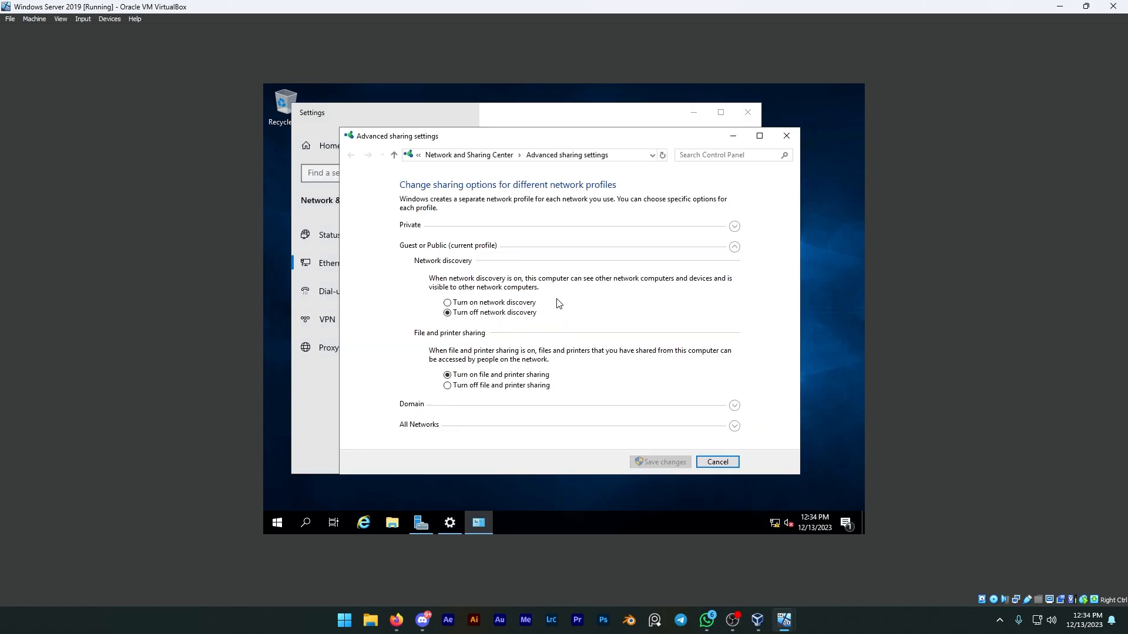
{"action": "left_click", "coordinate": [493, 302]}
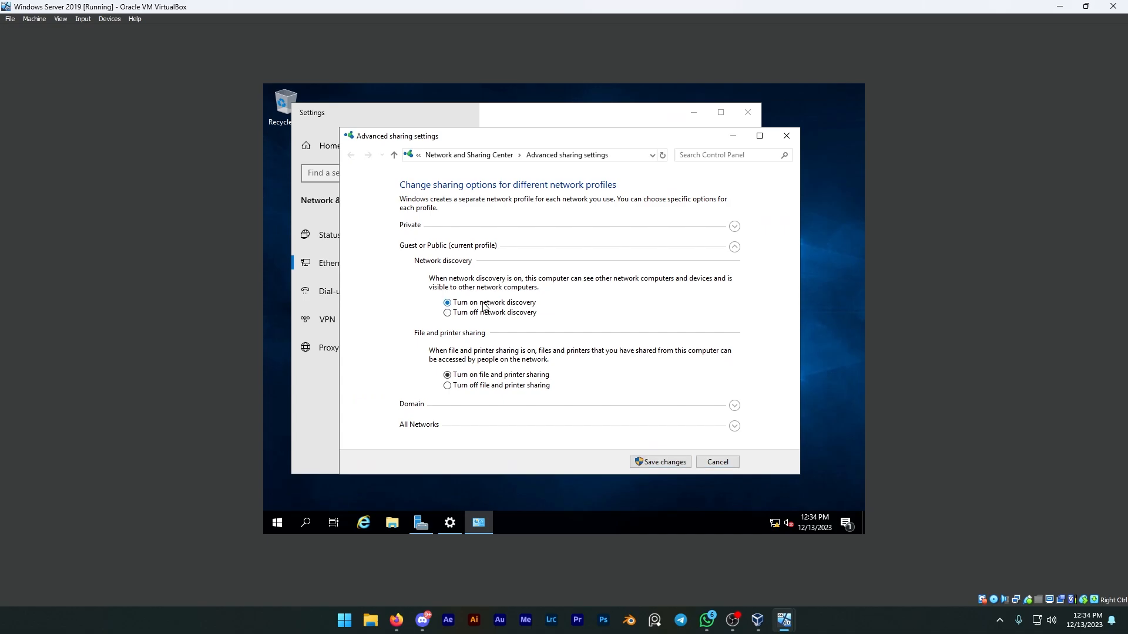
{"action": "left_click", "coordinate": [735, 226]}
{"action": "left_click", "coordinate": [521, 283]}
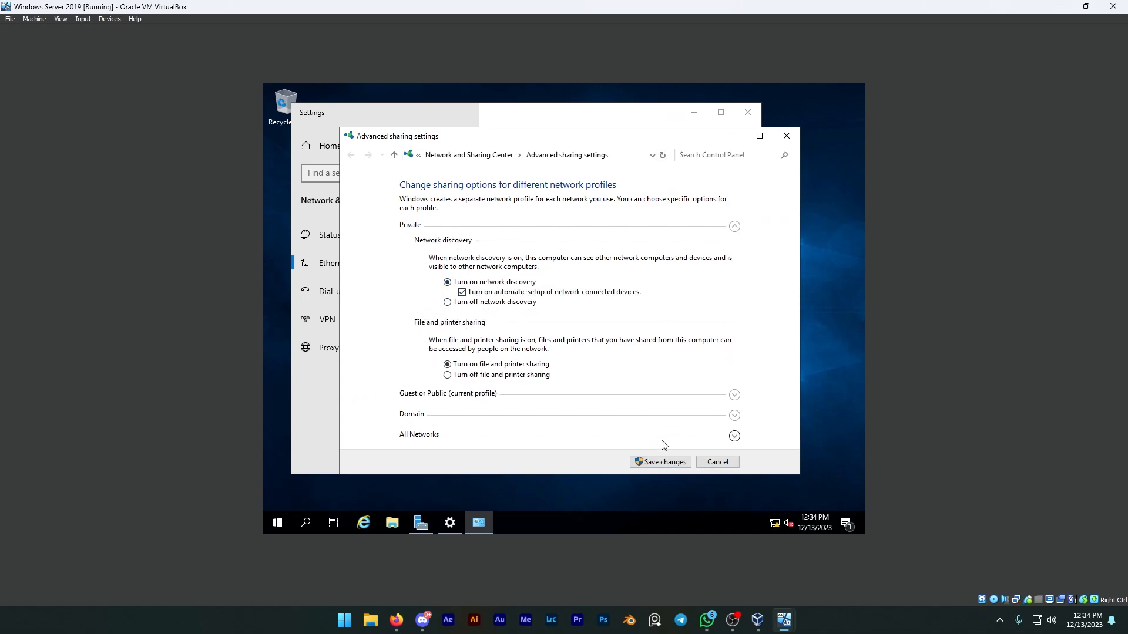
{"action": "left_click", "coordinate": [652, 462]}
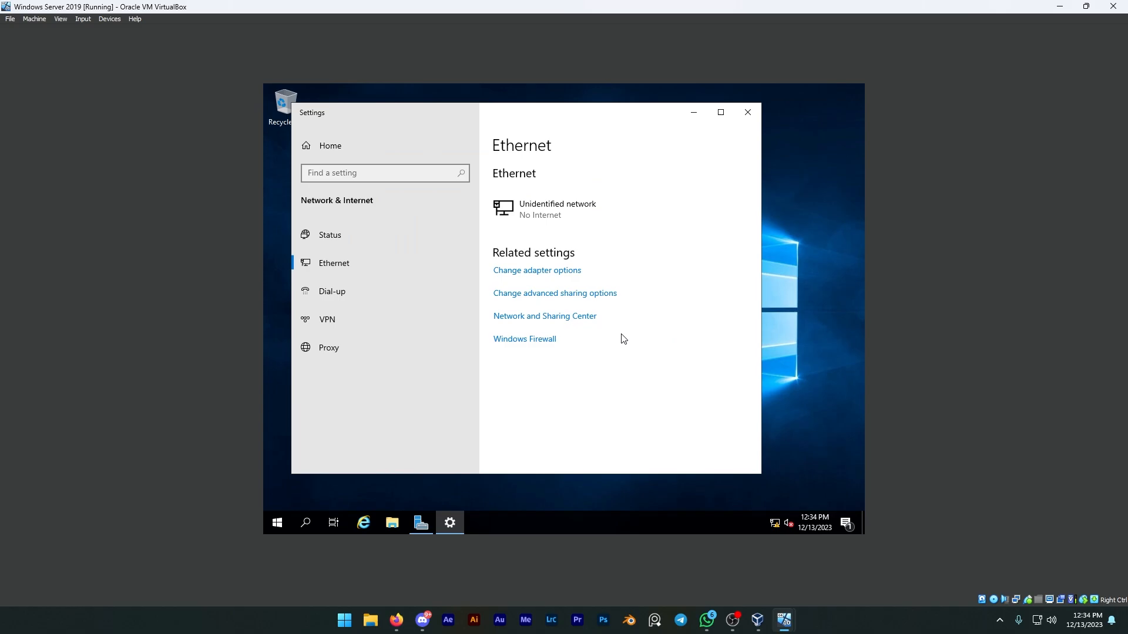
Reopen the server's advanced sharing settings, turn network discovery on again for the guest or public and private profiles, and save.
{"action": "left_click", "coordinate": [557, 294]}
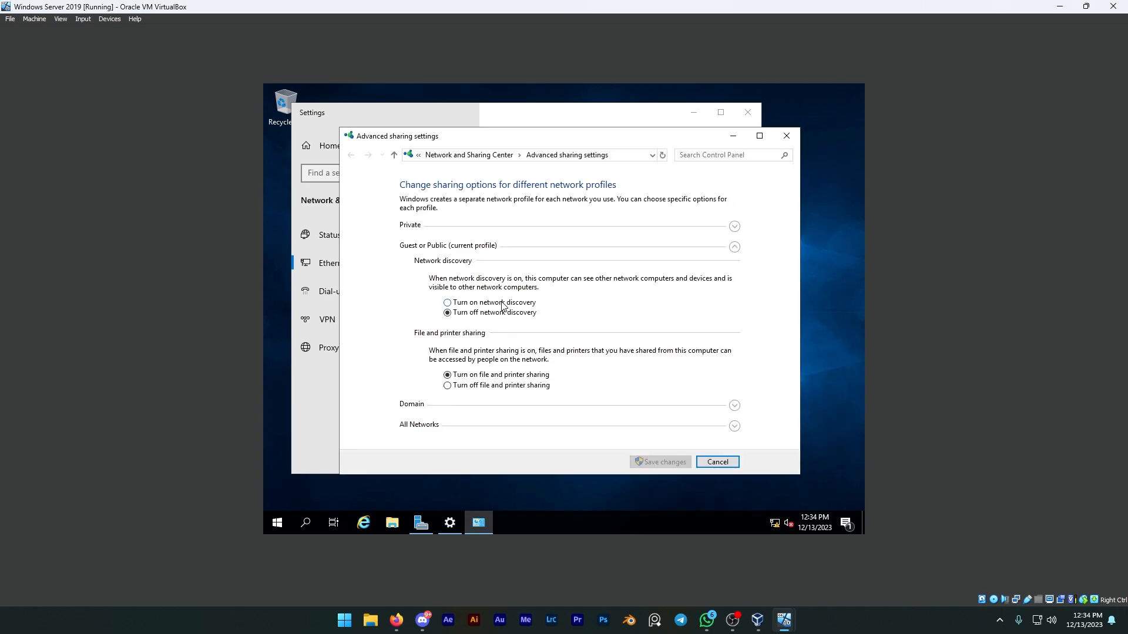
{"action": "left_click", "coordinate": [509, 303]}
{"action": "left_click", "coordinate": [734, 226]}
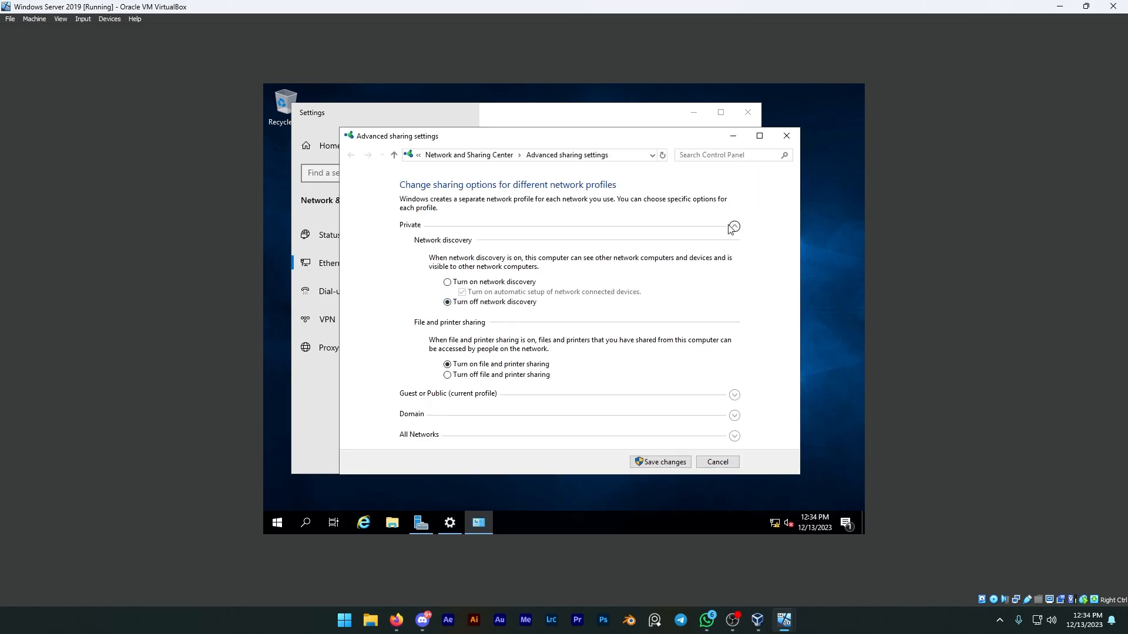
{"action": "left_click", "coordinate": [511, 283]}
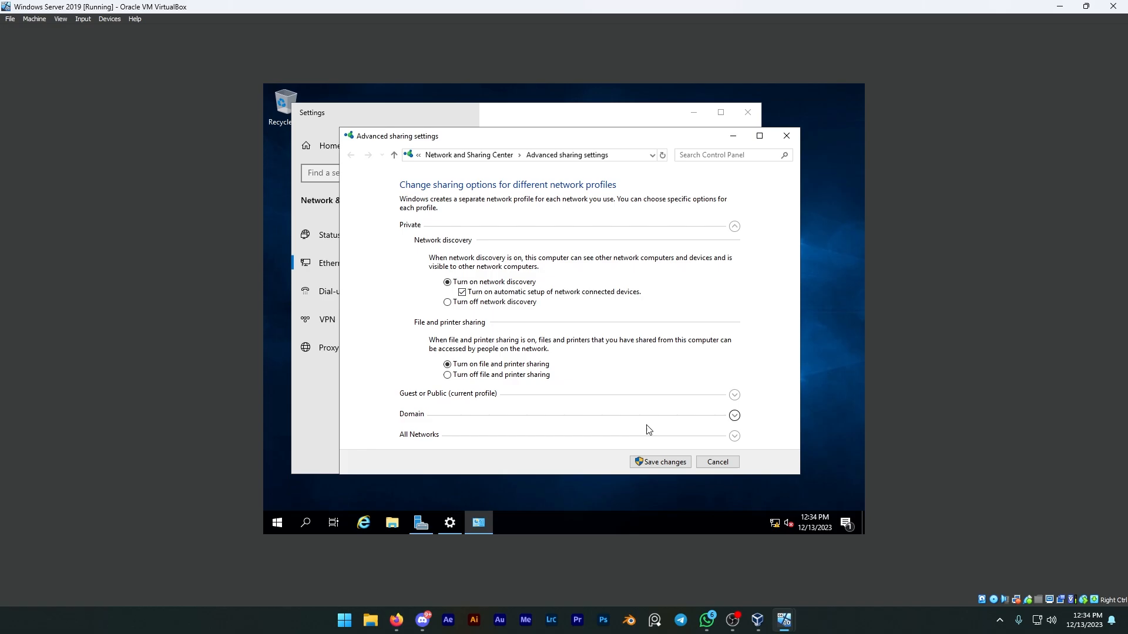
{"action": "left_click", "coordinate": [671, 467]}
Open the TCP/IPv4 properties of the server's Ethernet adapter to examine its IP and DNS addresses.
{"action": "left_click", "coordinate": [530, 273]}
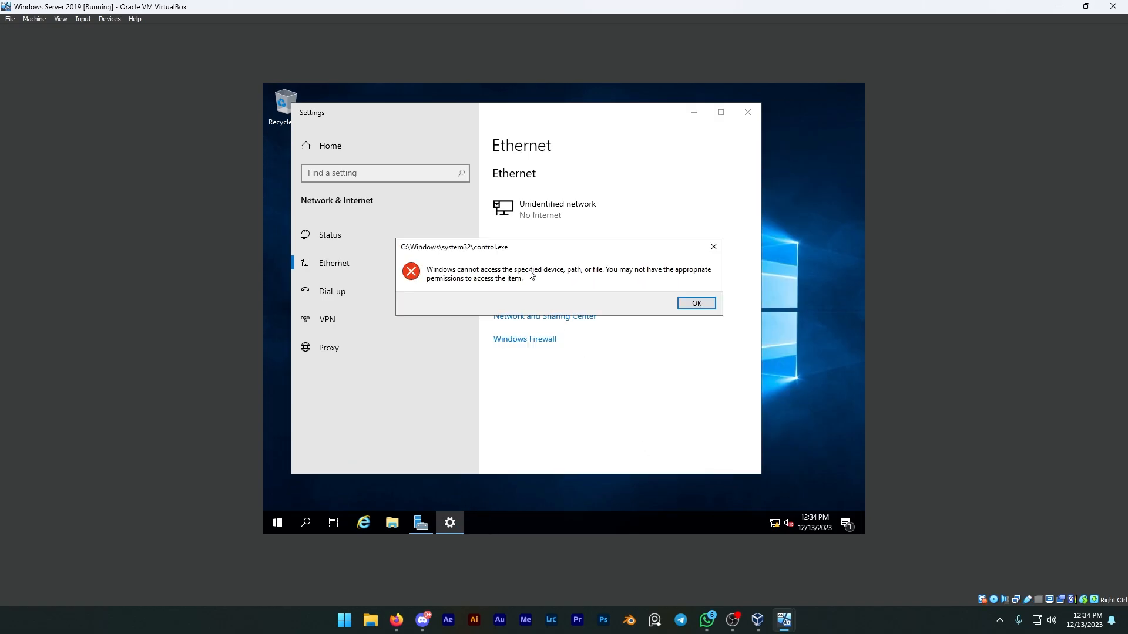
{"action": "left_click", "coordinate": [699, 304]}
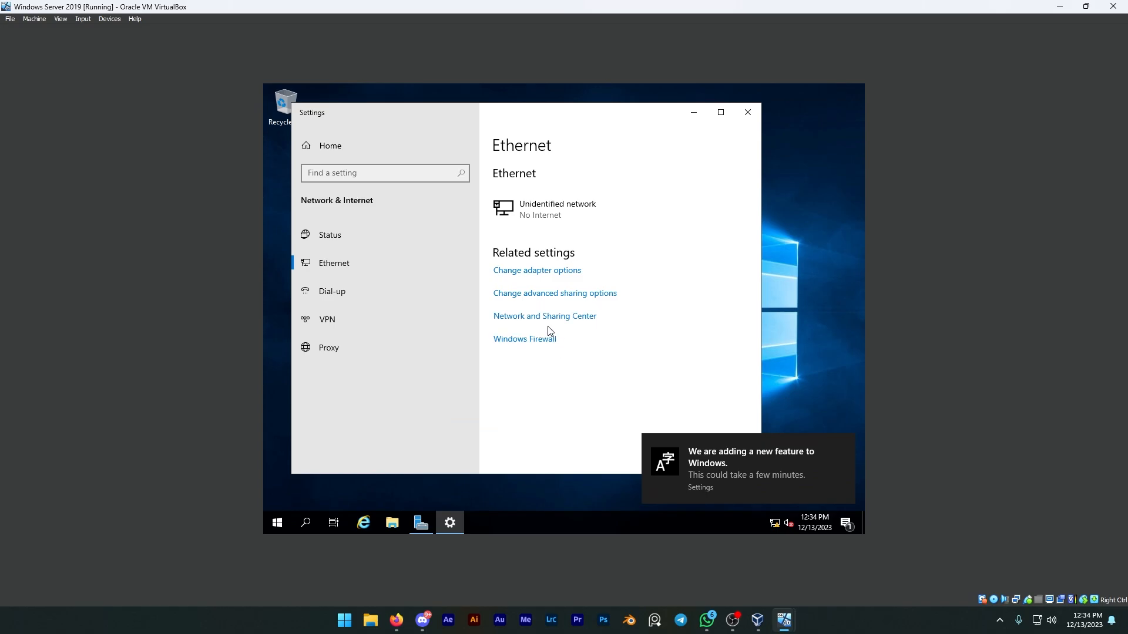
{"action": "left_click", "coordinate": [546, 318]}
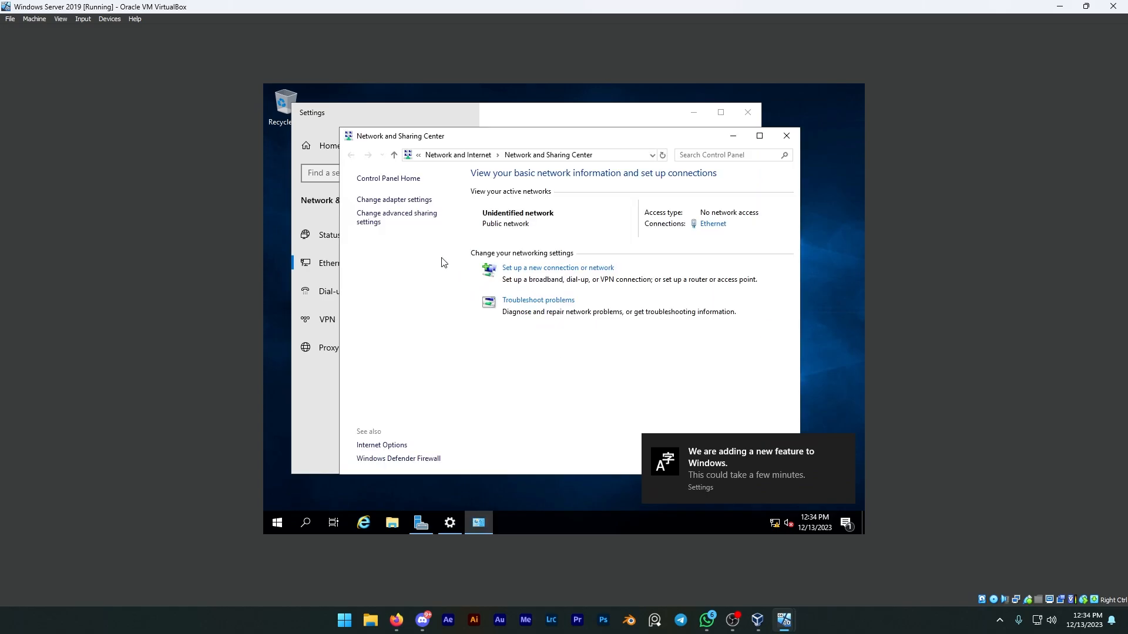
{"action": "left_click", "coordinate": [401, 201]}
{"action": "left_click", "coordinate": [454, 221]}
{"action": "right_click", "coordinate": [454, 221]}
{"action": "left_click", "coordinate": [486, 329]}
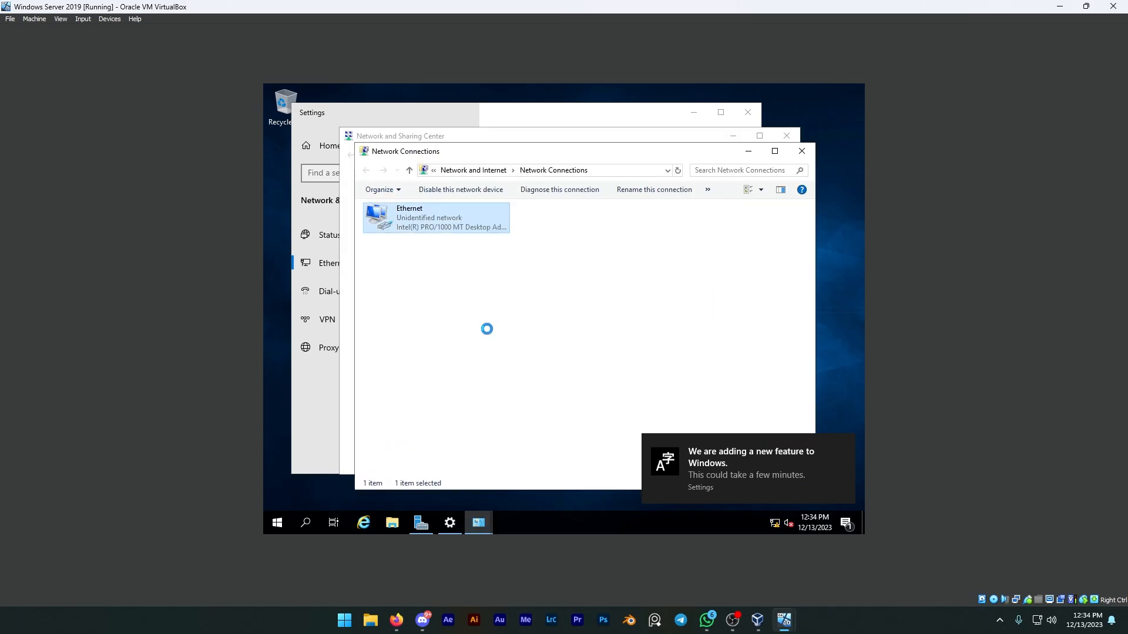
{"action": "double_click", "coordinate": [458, 325]}
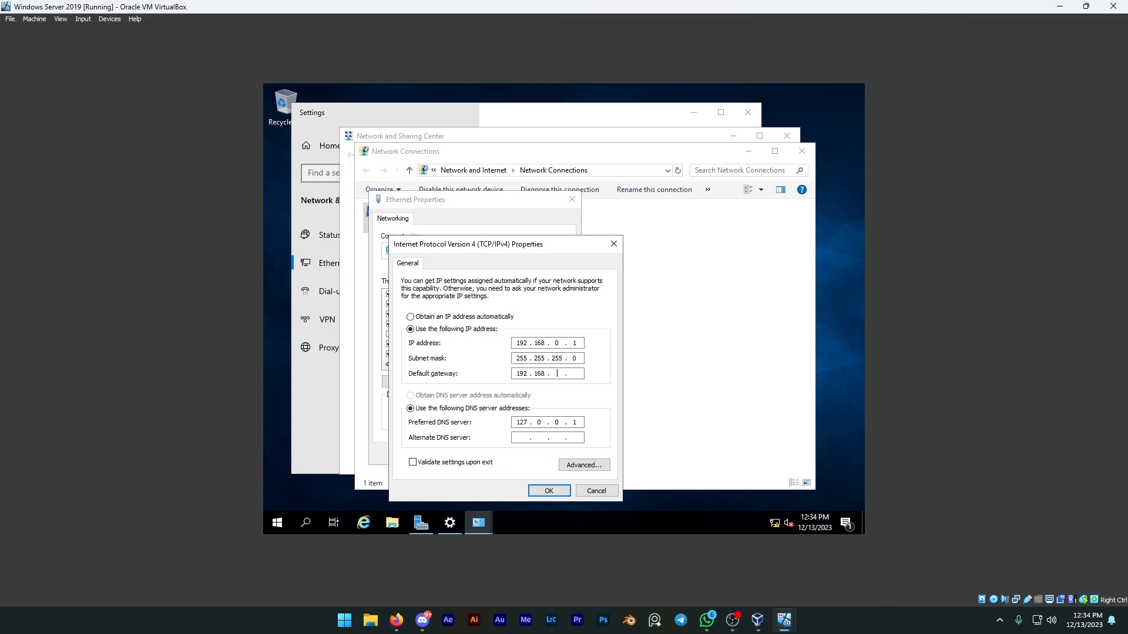
Accept the server's TCP/IPv4 settings and close the Ethernet properties and Network Connections windows.
{"action": "left_click", "coordinate": [550, 491]}
{"action": "left_click", "coordinate": [508, 455]}
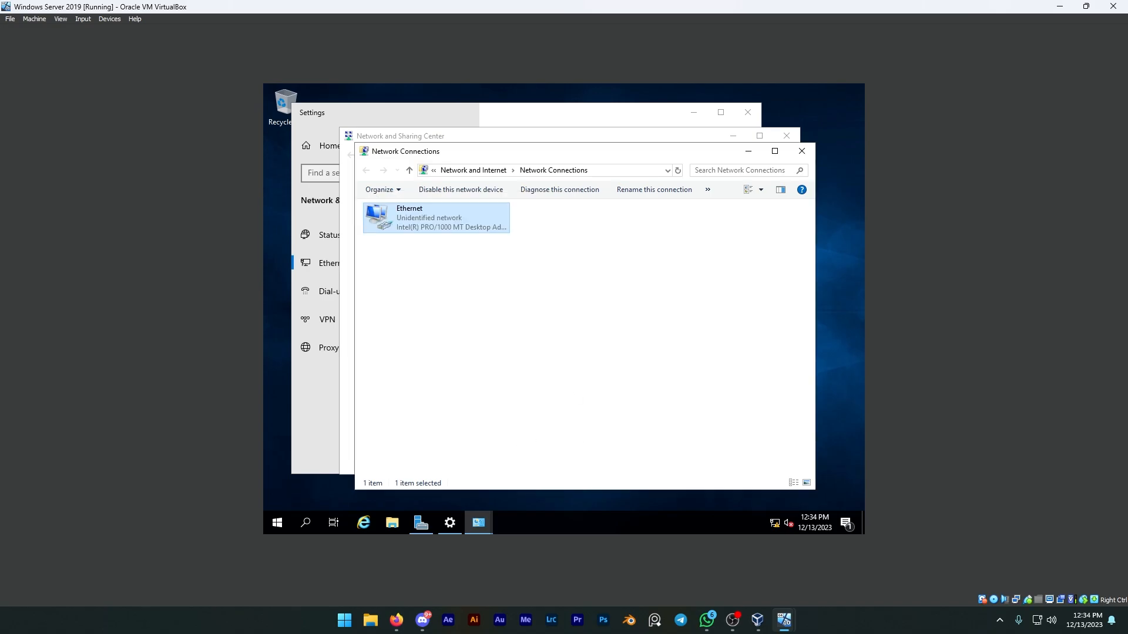
{"action": "left_click", "coordinate": [801, 151]}
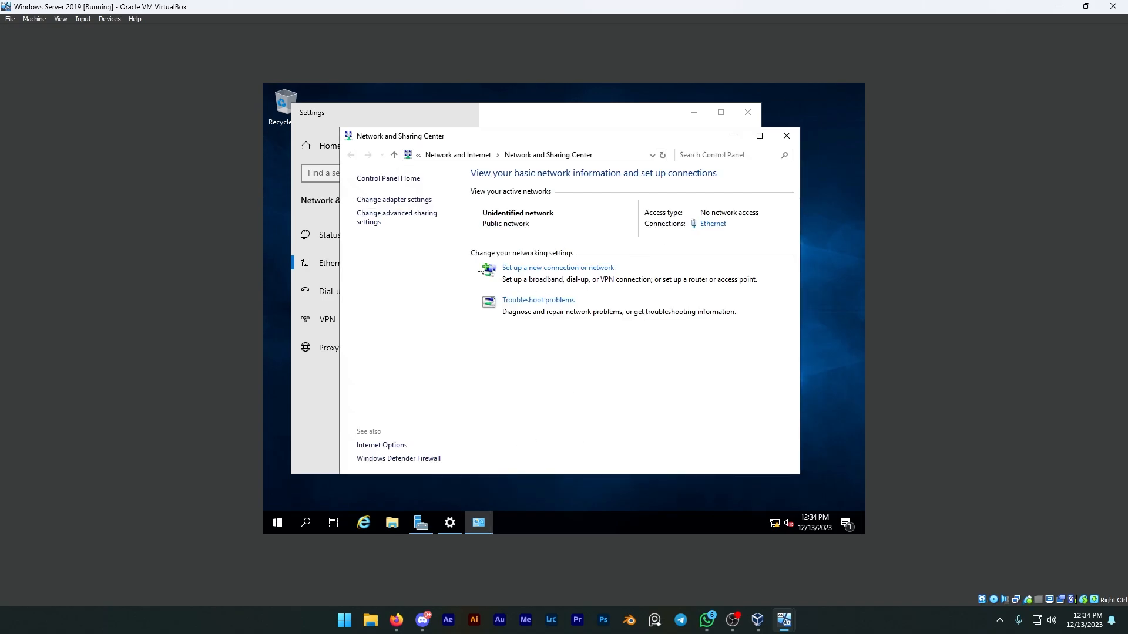
Try to turn on network discovery for the server's private profile in the advanced sharing settings and save the changes.
{"action": "left_click", "coordinate": [411, 221]}
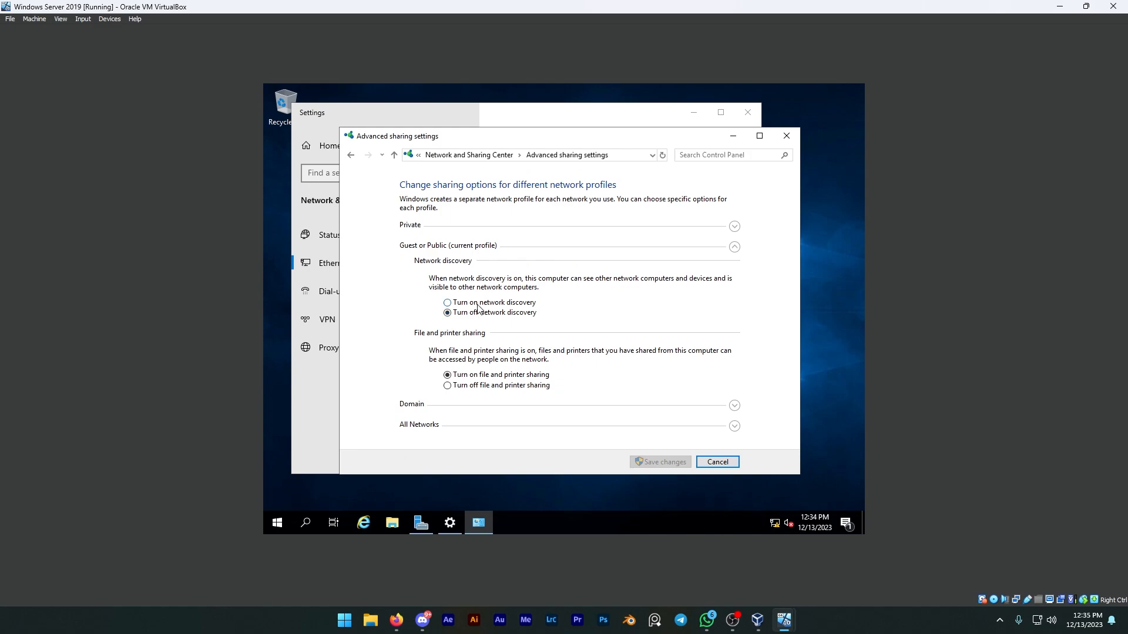
{"action": "left_click", "coordinate": [735, 226]}
{"action": "left_click", "coordinate": [503, 286]}
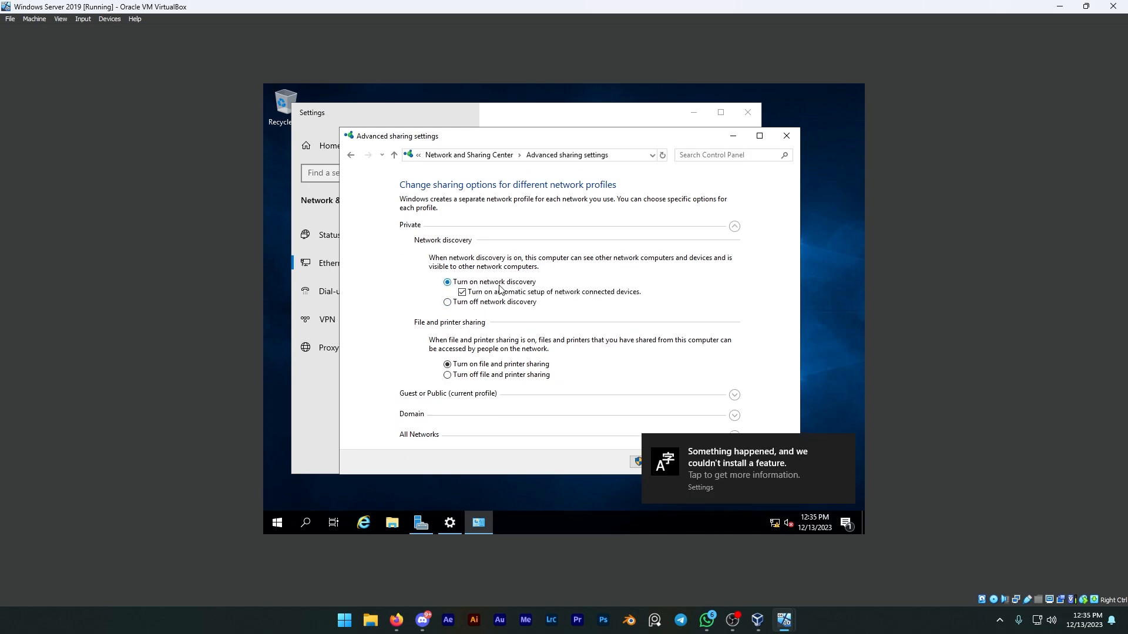
{"action": "left_click", "coordinate": [843, 444]}
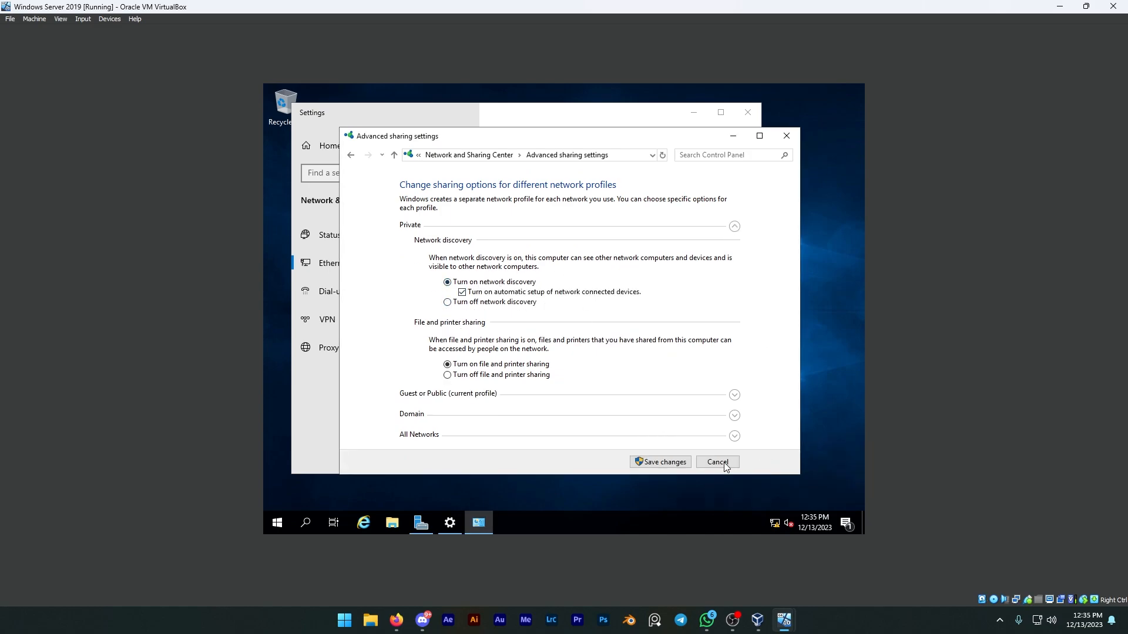
{"action": "left_click", "coordinate": [675, 463]}
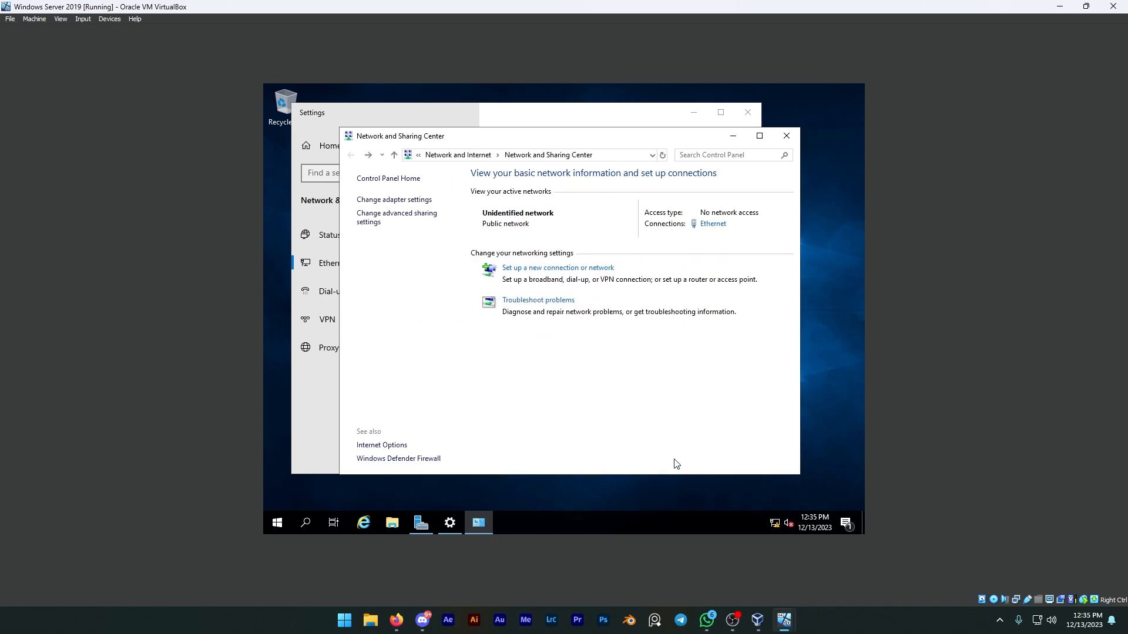
Reopen the advanced sharing settings to check the network discovery state of the current profile.
{"action": "right_click", "coordinate": [582, 524]}
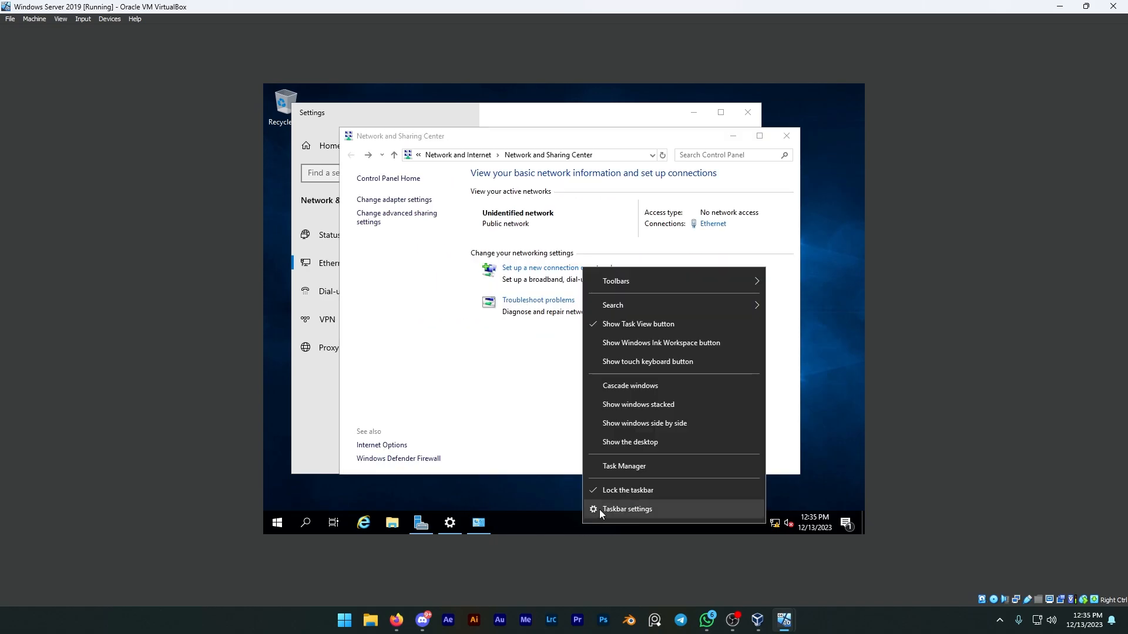
{"action": "left_click", "coordinate": [520, 380]}
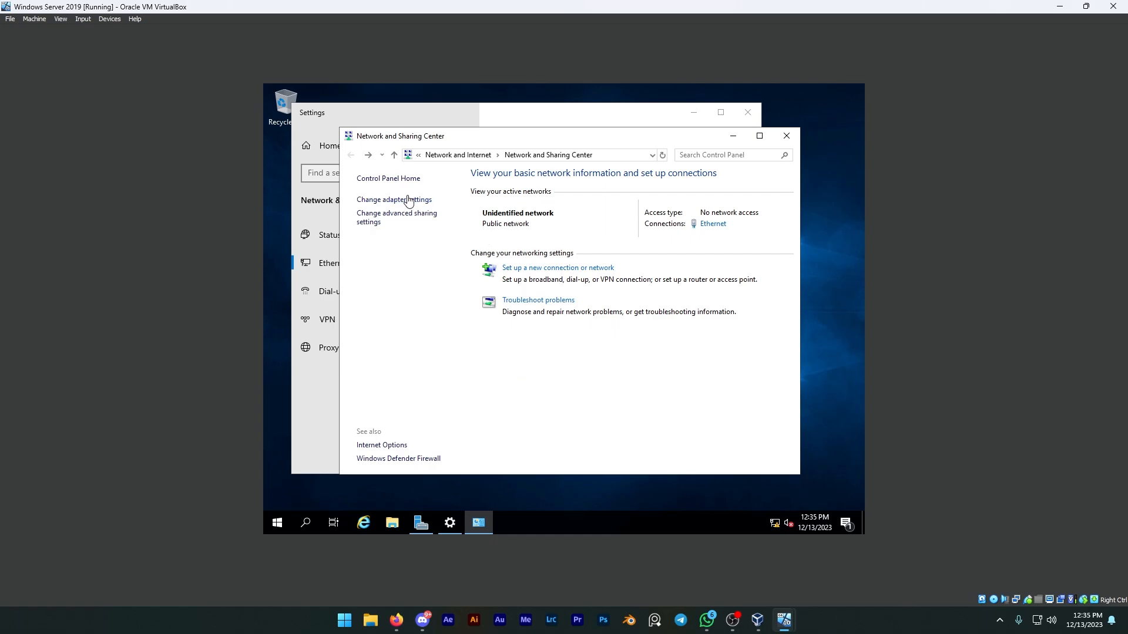
{"action": "left_click", "coordinate": [391, 217]}
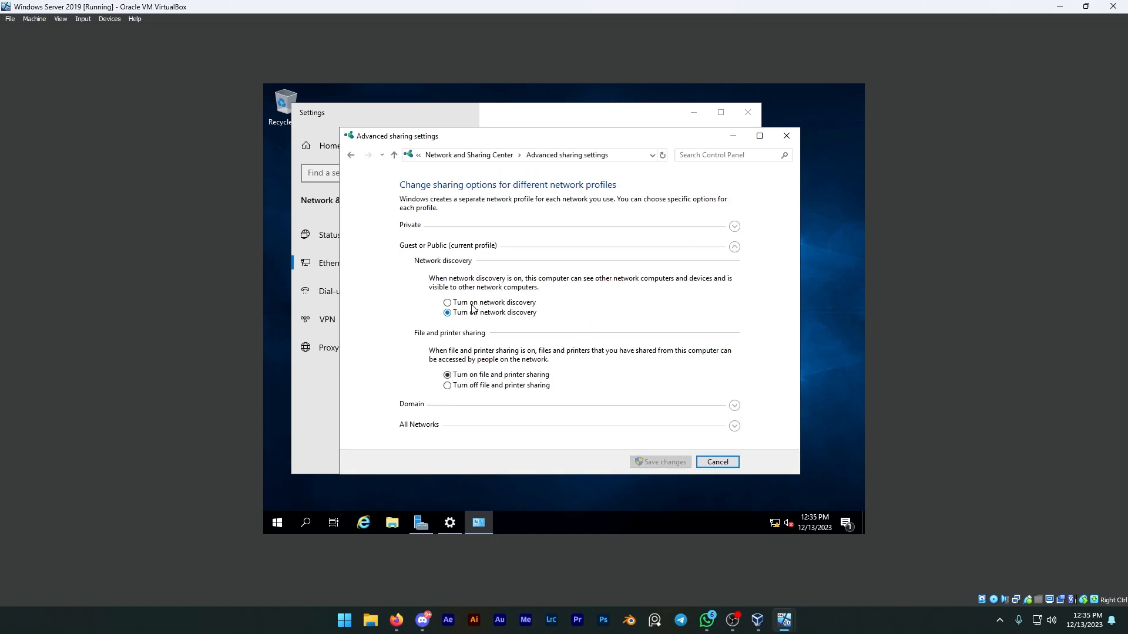
Open the Services console on the server from Task Manager.
{"action": "right_click", "coordinate": [580, 519]}
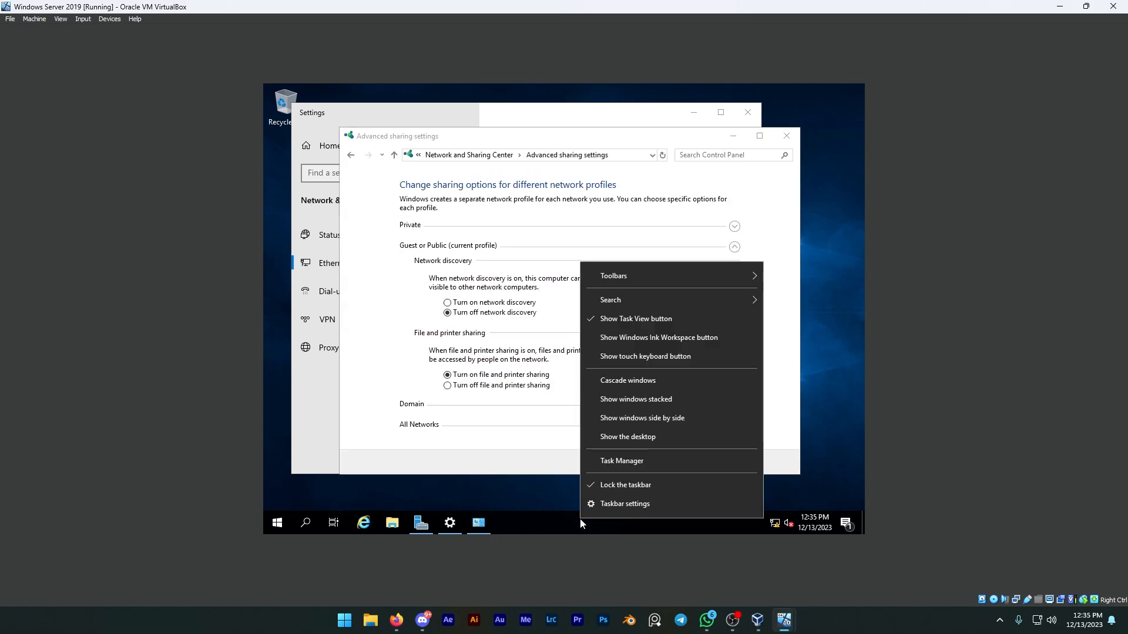
{"action": "left_click", "coordinate": [629, 460]}
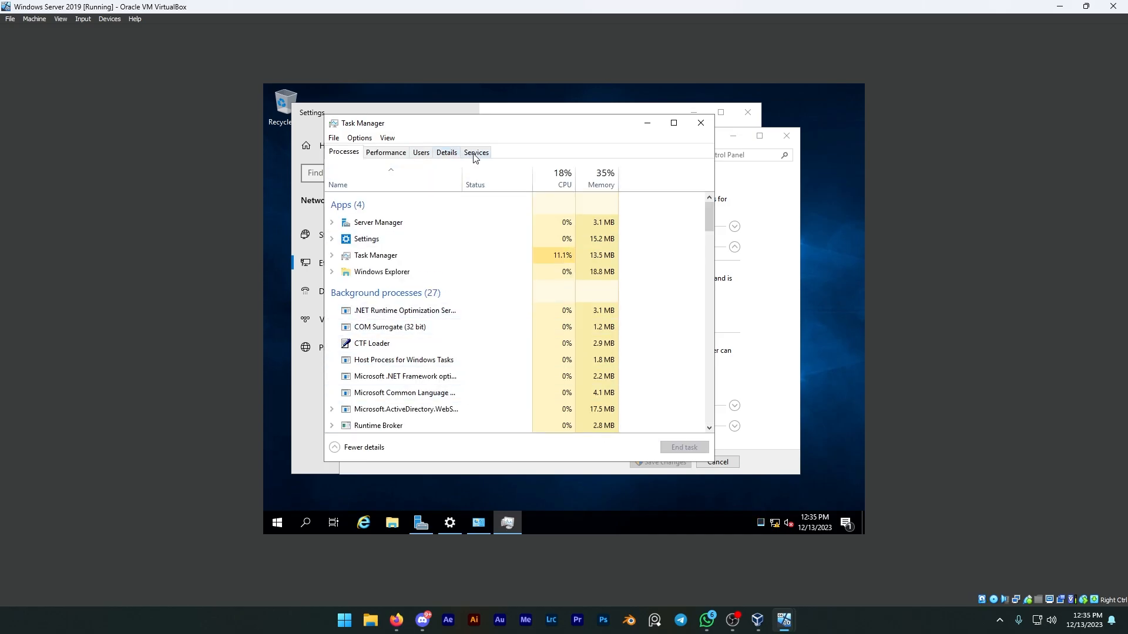
{"action": "left_click", "coordinate": [476, 152]}
{"action": "left_click", "coordinate": [437, 447]}
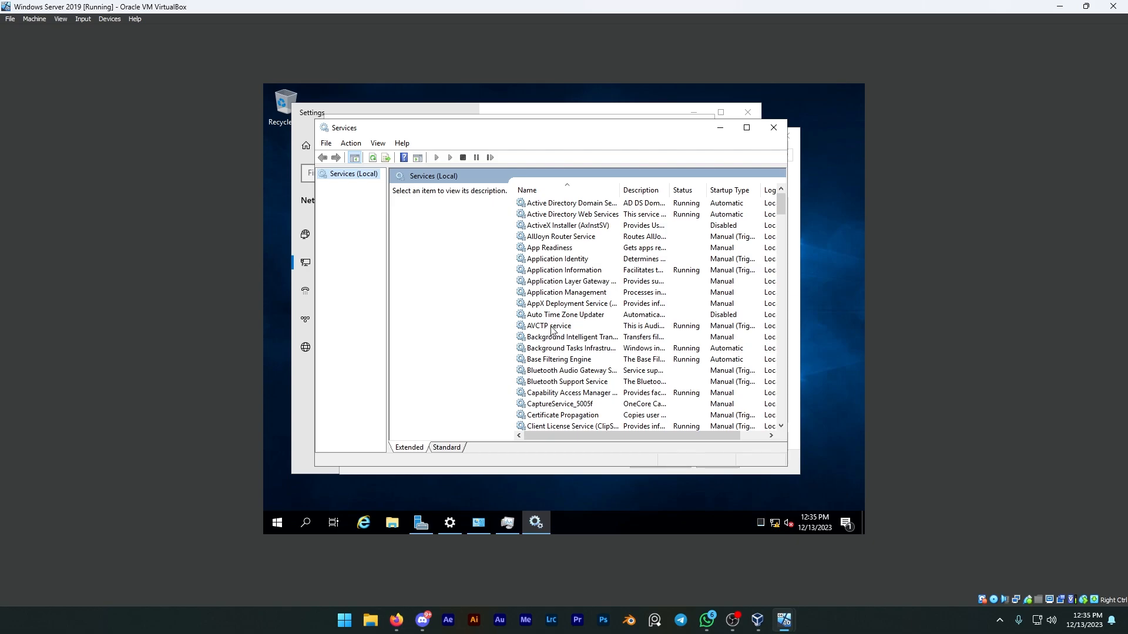
Set the SSDP Discovery service's startup type to Automatic, start the service and confirm its properties.
{"action": "left_click", "coordinate": [570, 292]}
{"action": "key", "text": "s"}
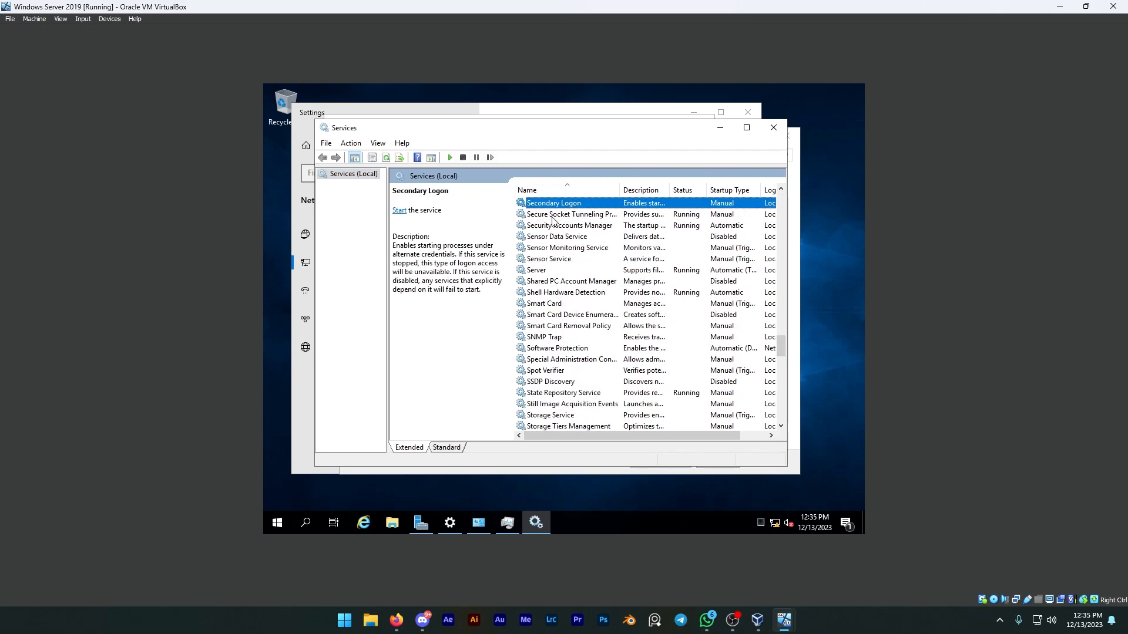
{"action": "left_click", "coordinate": [547, 382]}
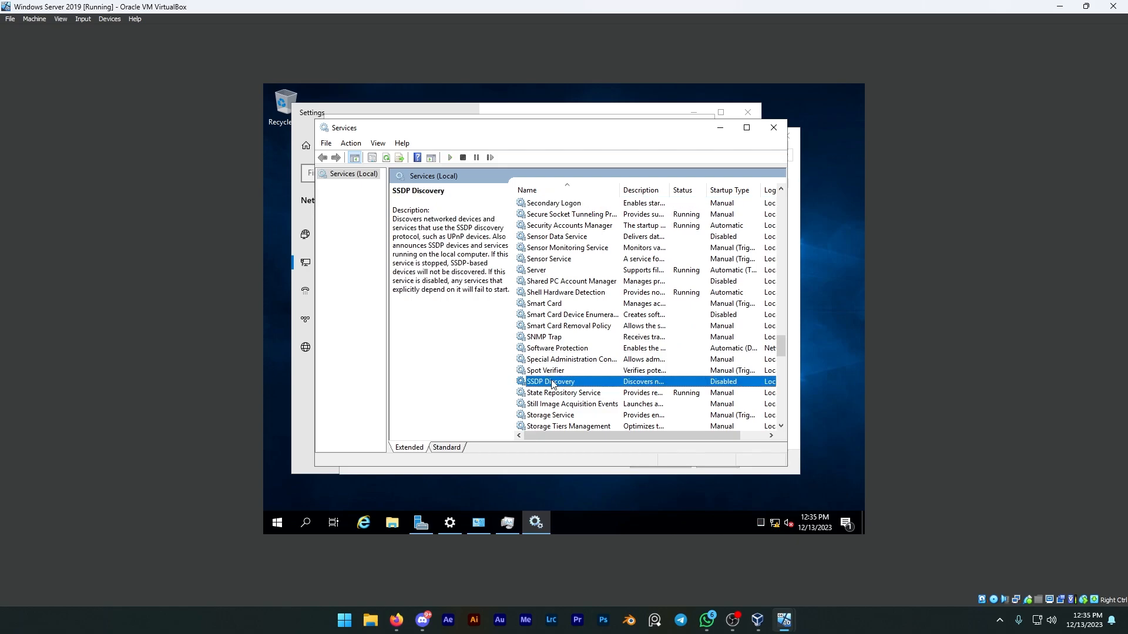
{"action": "right_click", "coordinate": [563, 382]}
{"action": "left_click", "coordinate": [599, 354]}
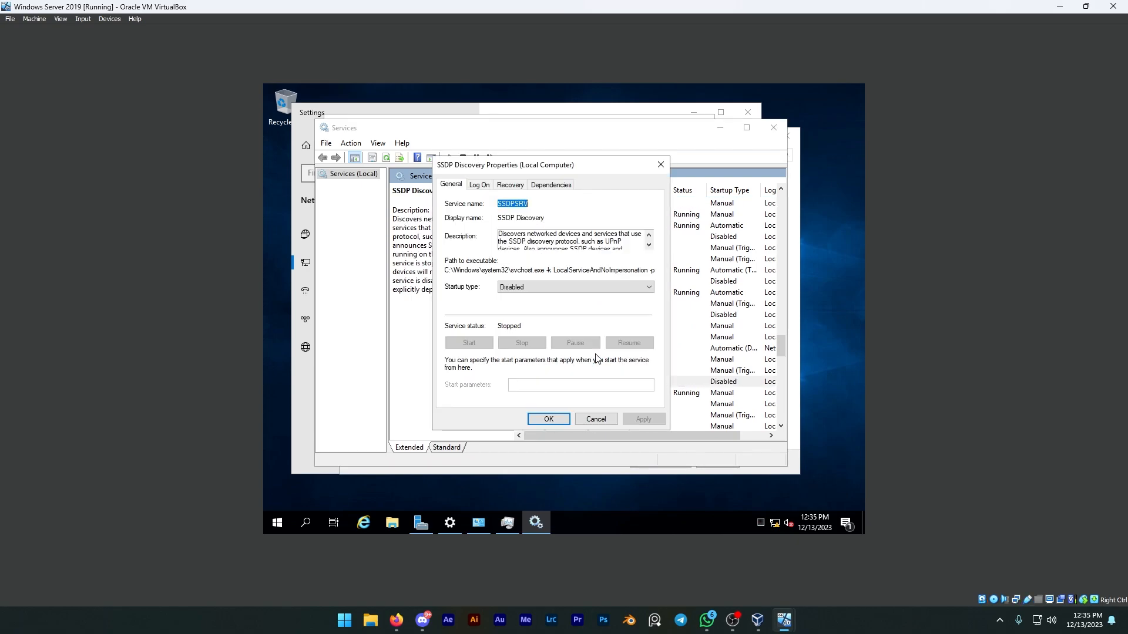
{"action": "left_click", "coordinate": [558, 287]}
{"action": "left_click", "coordinate": [535, 306]}
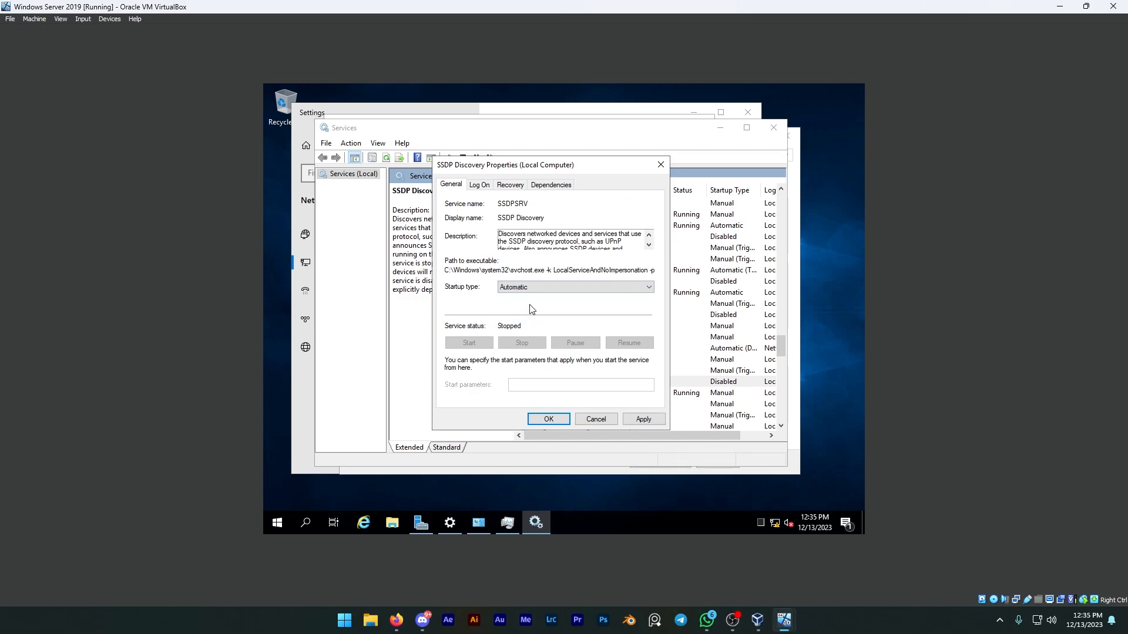
{"action": "left_click", "coordinate": [632, 419]}
{"action": "left_click", "coordinate": [482, 345]}
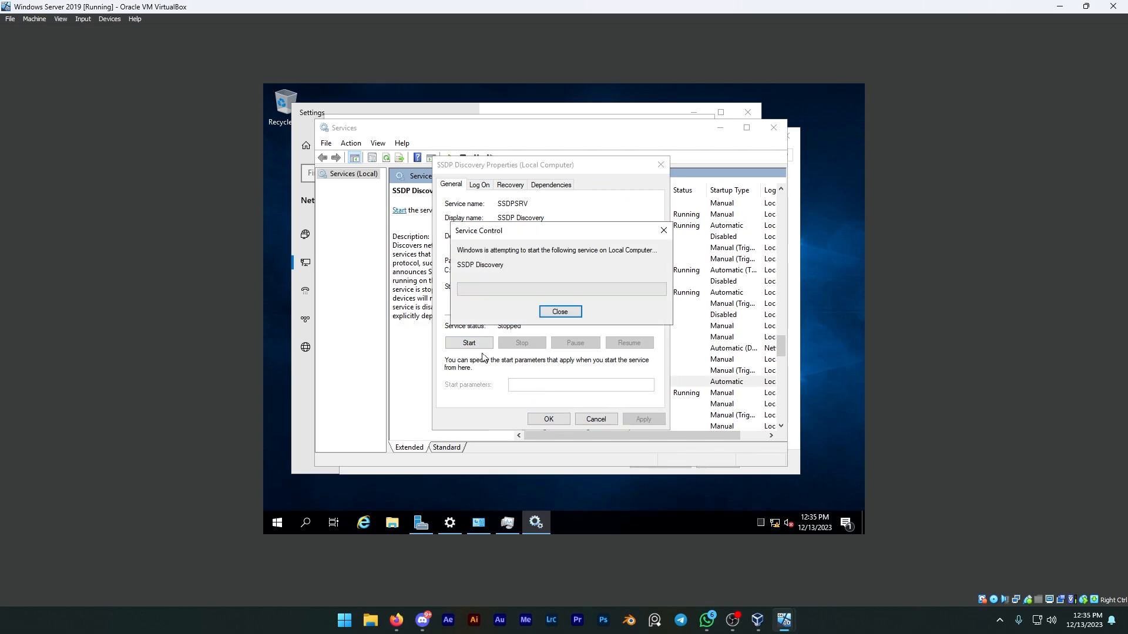
{"action": "left_click", "coordinate": [556, 418]}
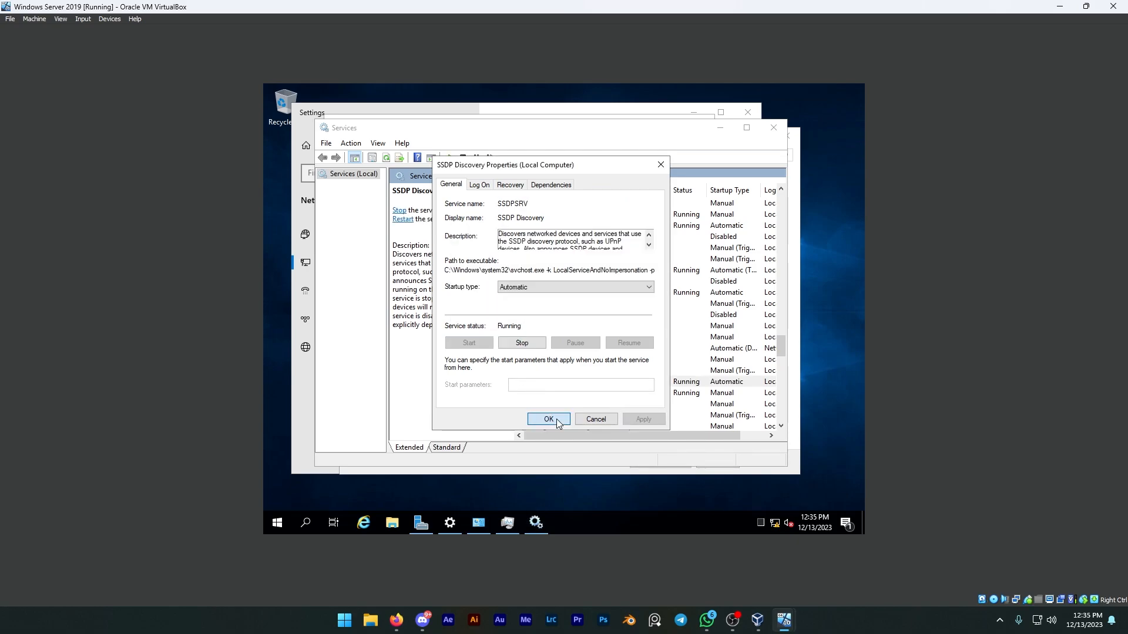
Check the status and startup type of the DNS Client and DNS Server services, and close Services and Task Manager.
{"action": "left_click", "coordinate": [568, 349]}
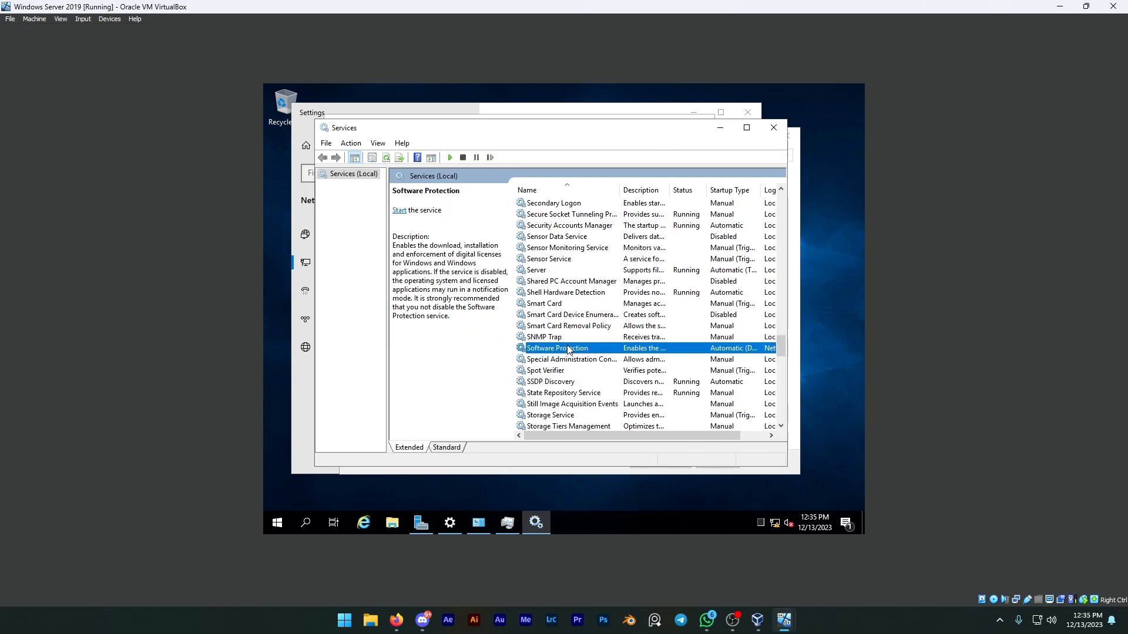
{"action": "key", "text": "d"}
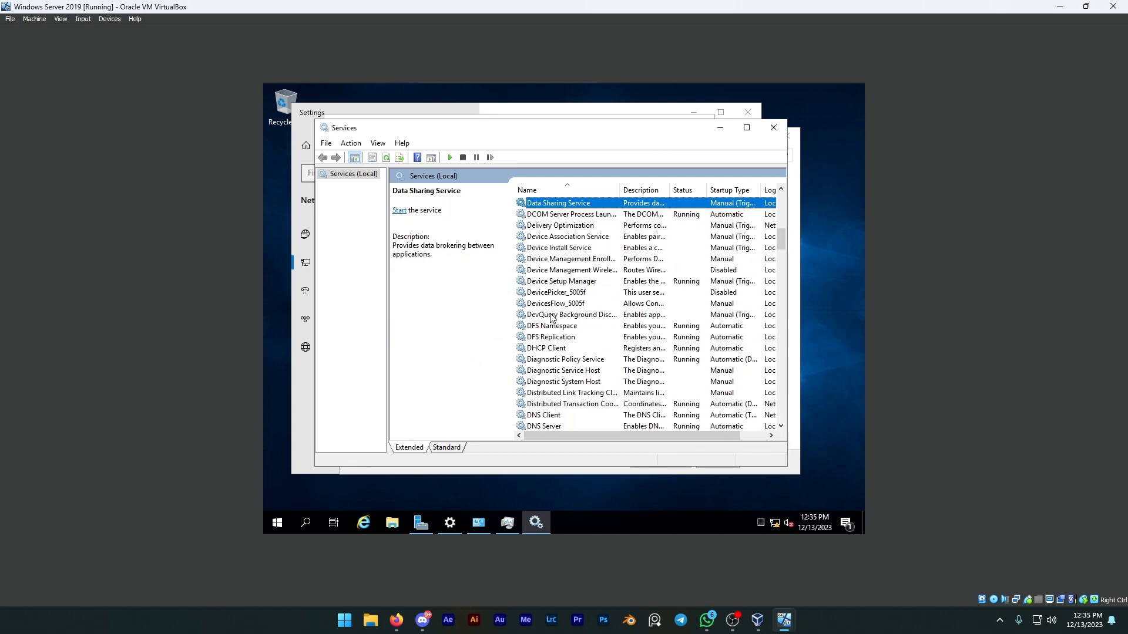
{"action": "left_click", "coordinate": [546, 416]}
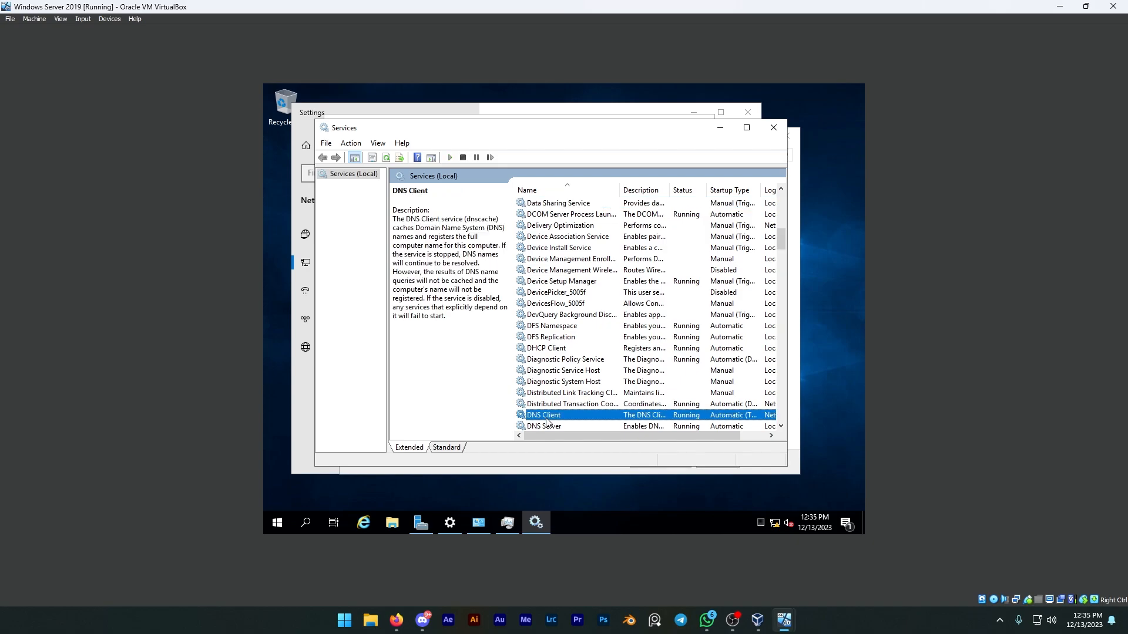
{"action": "right_click", "coordinate": [545, 416]}
{"action": "left_click", "coordinate": [551, 426]}
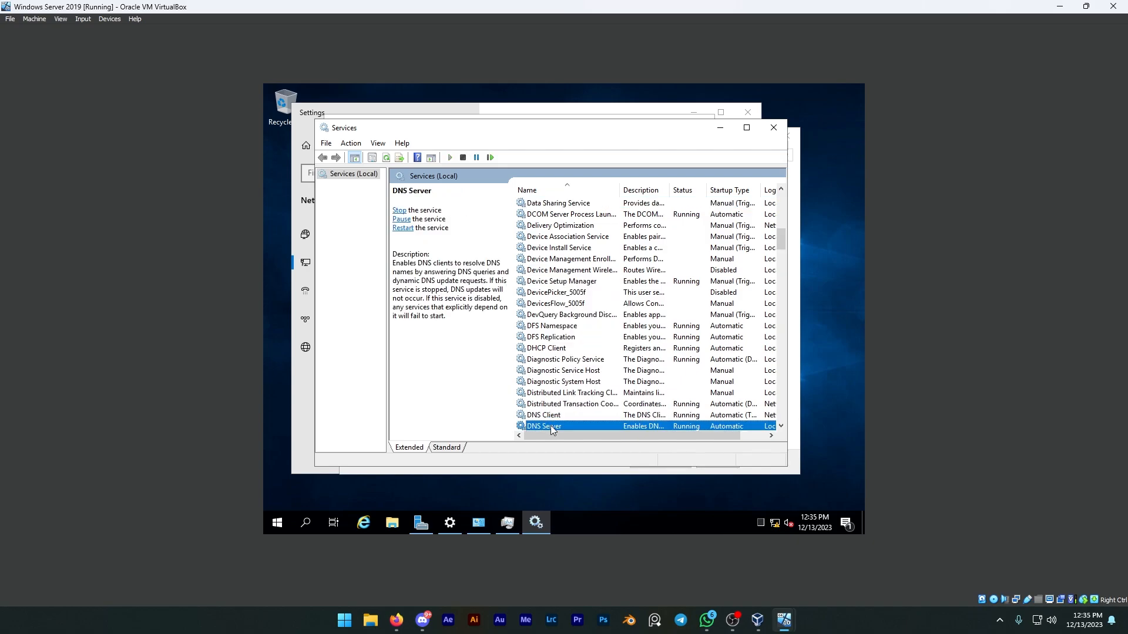
{"action": "left_click", "coordinate": [551, 426]}
{"action": "right_click", "coordinate": [551, 426]}
{"action": "left_click", "coordinate": [546, 416]}
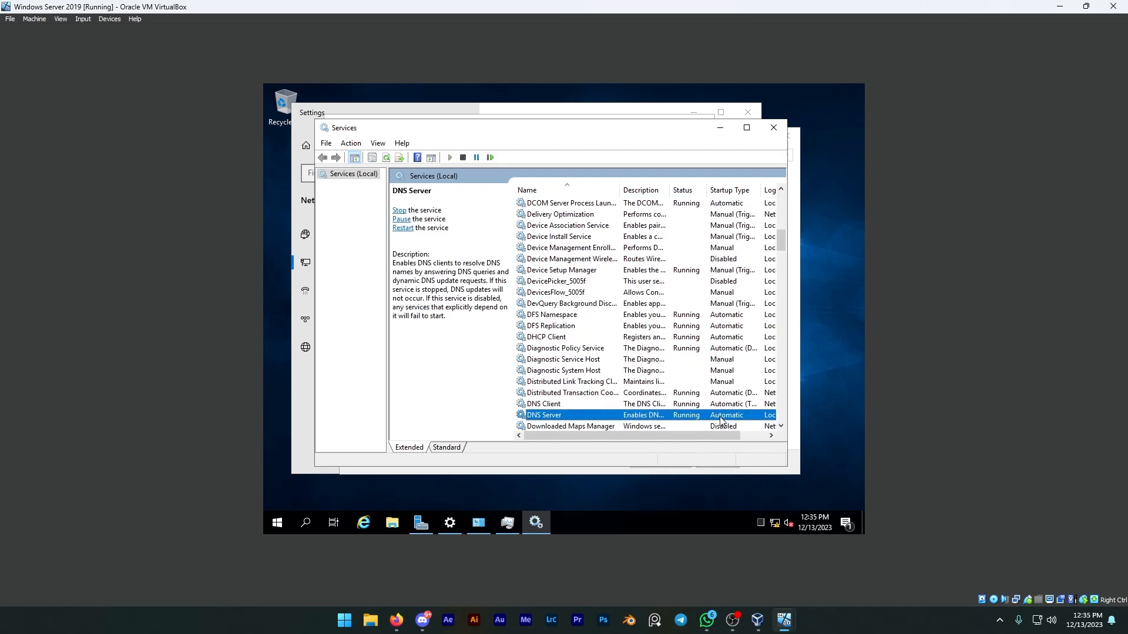
{"action": "left_click", "coordinate": [773, 128]}
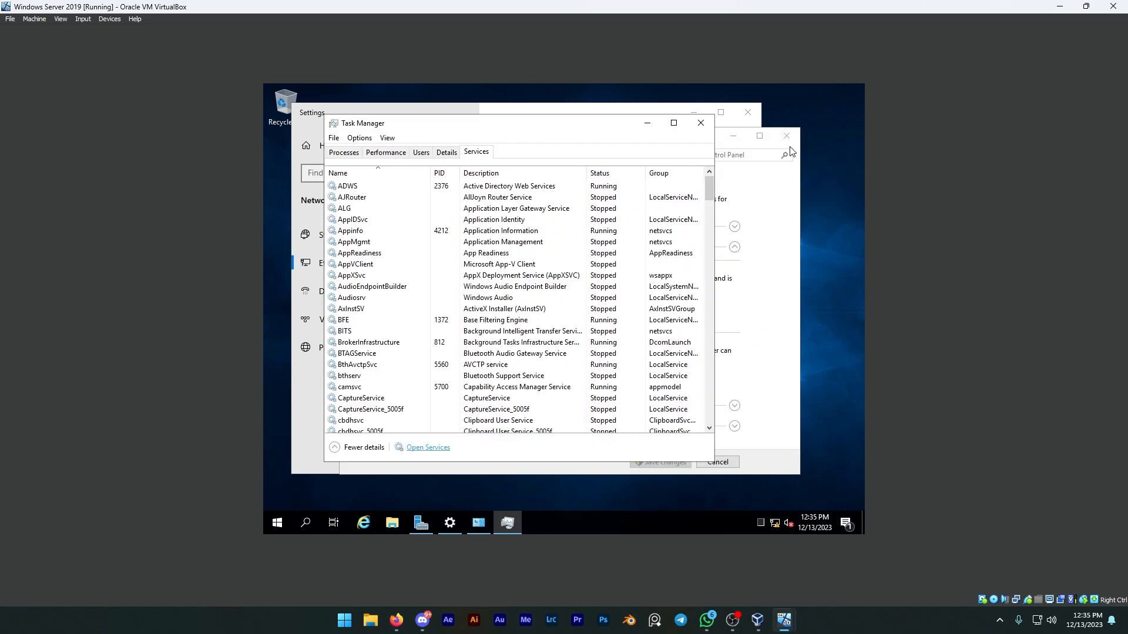
{"action": "left_click", "coordinate": [701, 123]}
Try to turn on network discovery for the guest or public and private profiles and save the changes.
{"action": "left_click", "coordinate": [460, 304]}
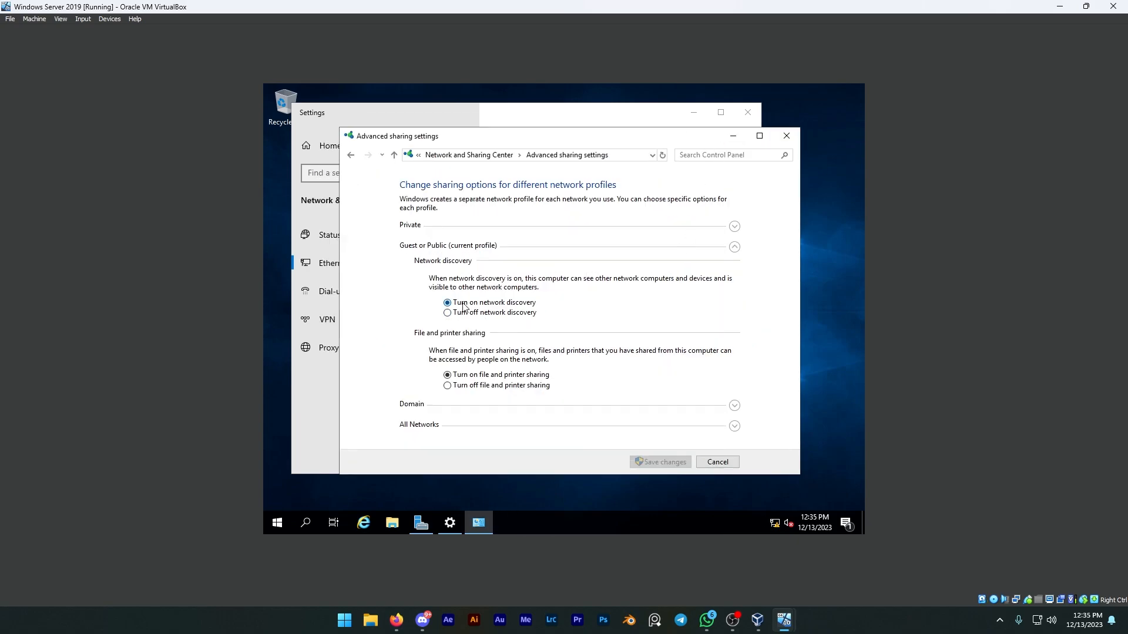
{"action": "left_click", "coordinate": [733, 228]}
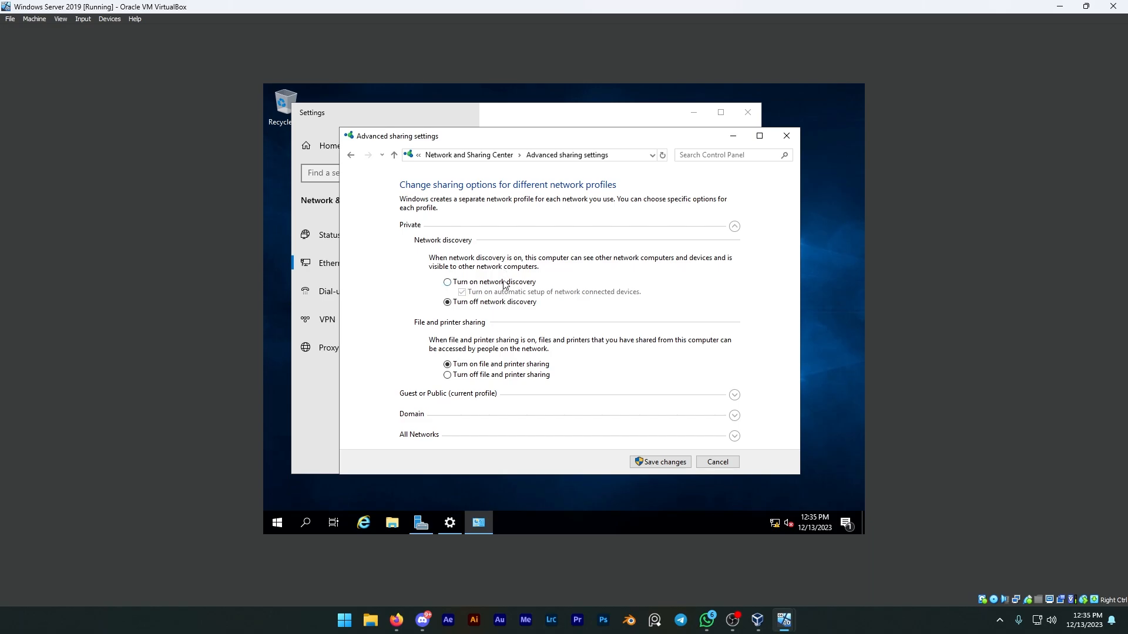
{"action": "left_click", "coordinate": [504, 283]}
{"action": "left_click", "coordinate": [646, 462]}
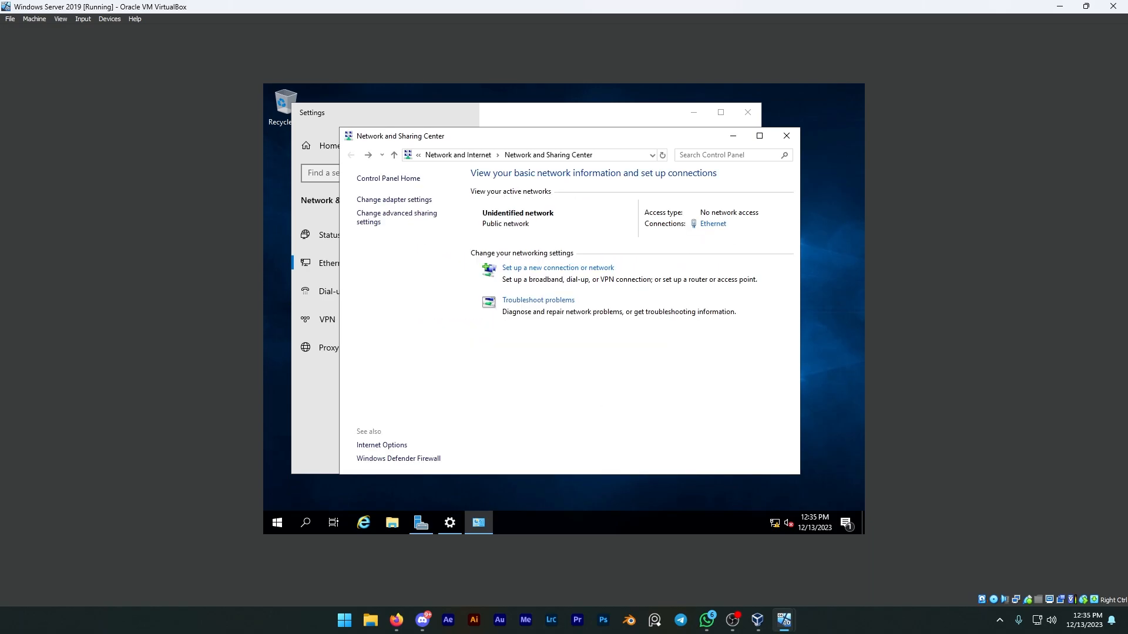
Reopen the advanced sharing settings, turn on network discovery again for the guest or public and private profiles, and save.
{"action": "left_click", "coordinate": [411, 217]}
{"action": "left_click", "coordinate": [477, 303]}
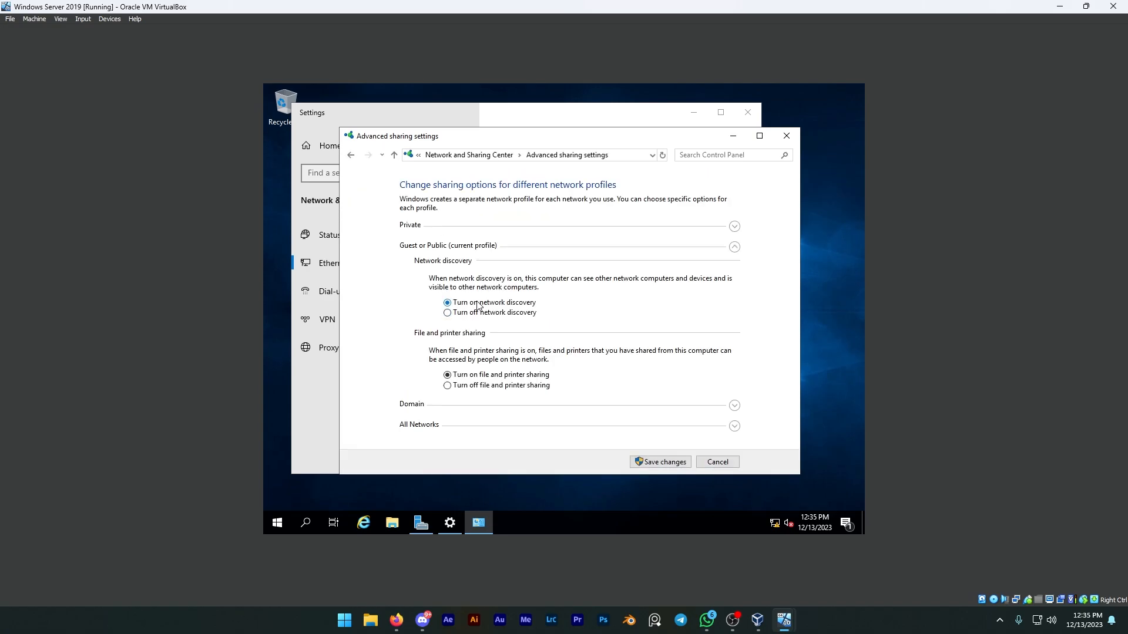
{"action": "left_click", "coordinate": [735, 228]}
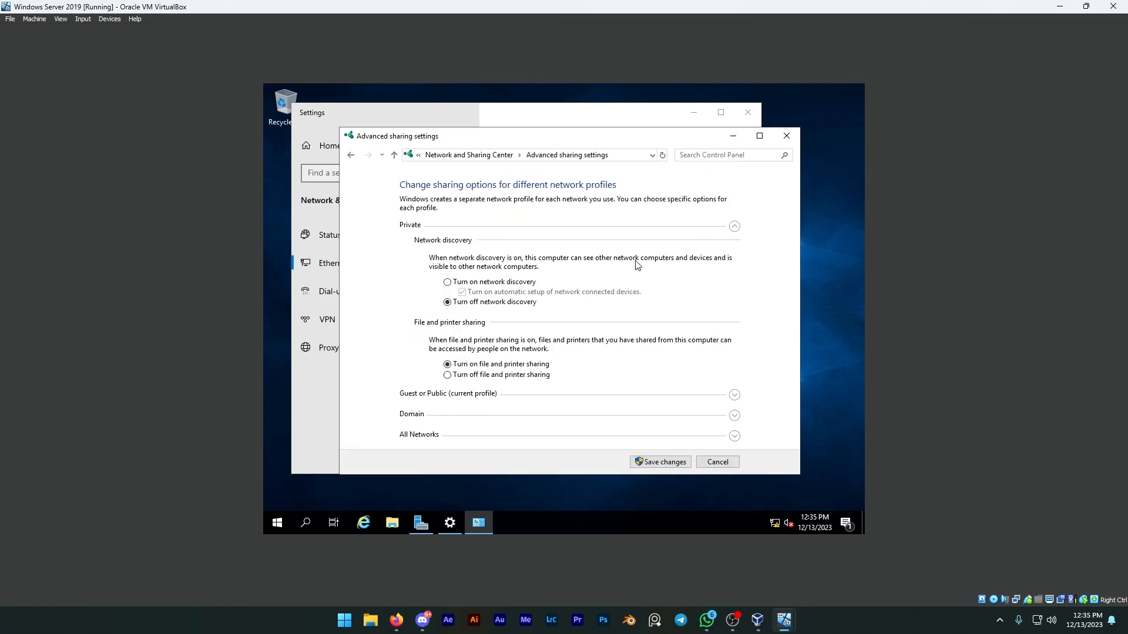
{"action": "left_click", "coordinate": [505, 283]}
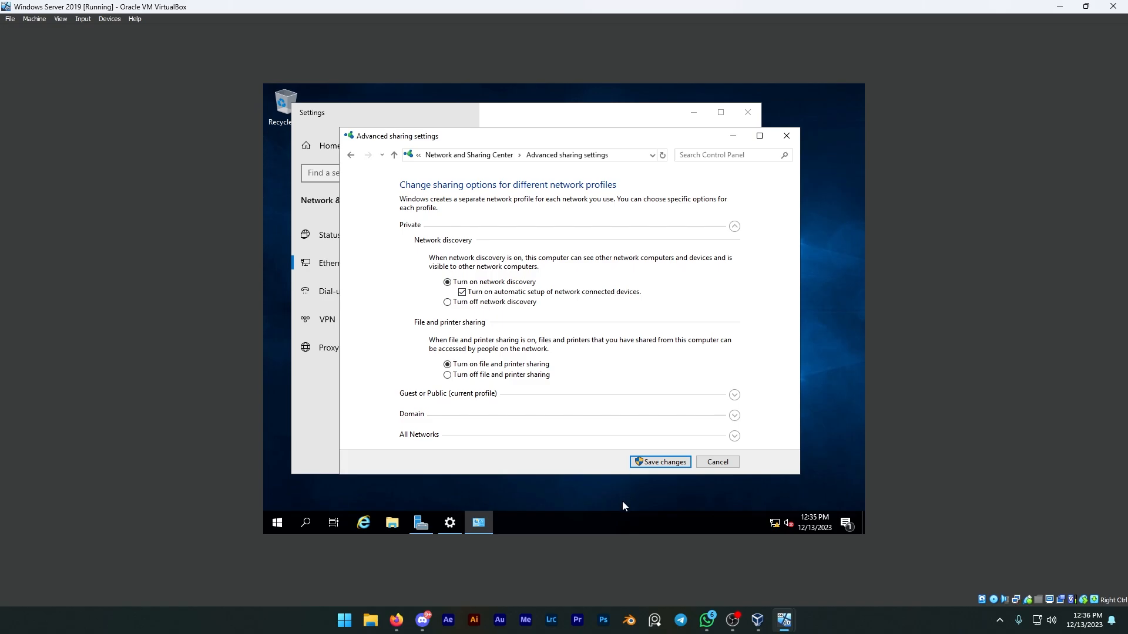
Open the Services console through Task Manager and check the status and startup type of the Function Discovery Provider Host service.
{"action": "right_click", "coordinate": [622, 523]}
{"action": "left_click", "coordinate": [667, 462]}
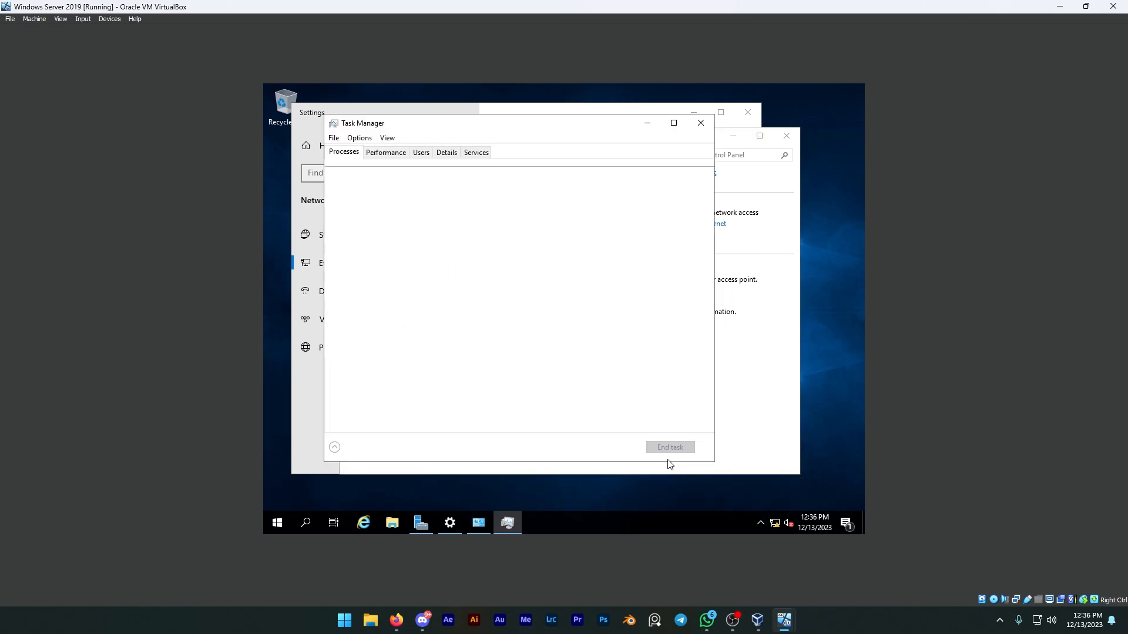
{"action": "left_click", "coordinate": [476, 152]}
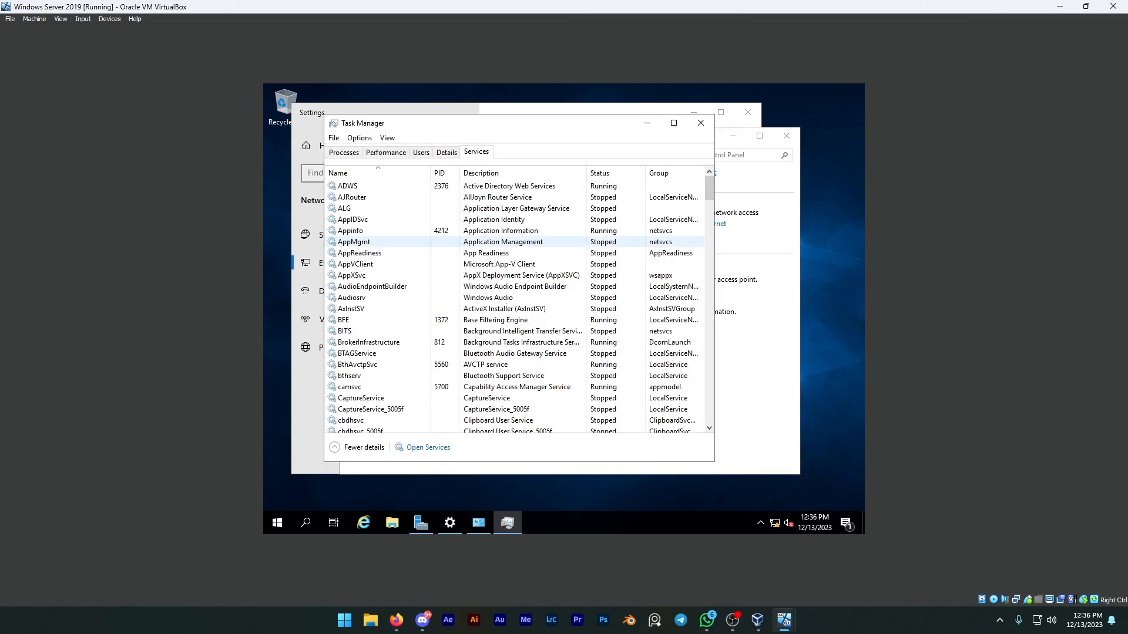
{"action": "left_click", "coordinate": [442, 449]}
{"action": "left_click", "coordinate": [580, 315]}
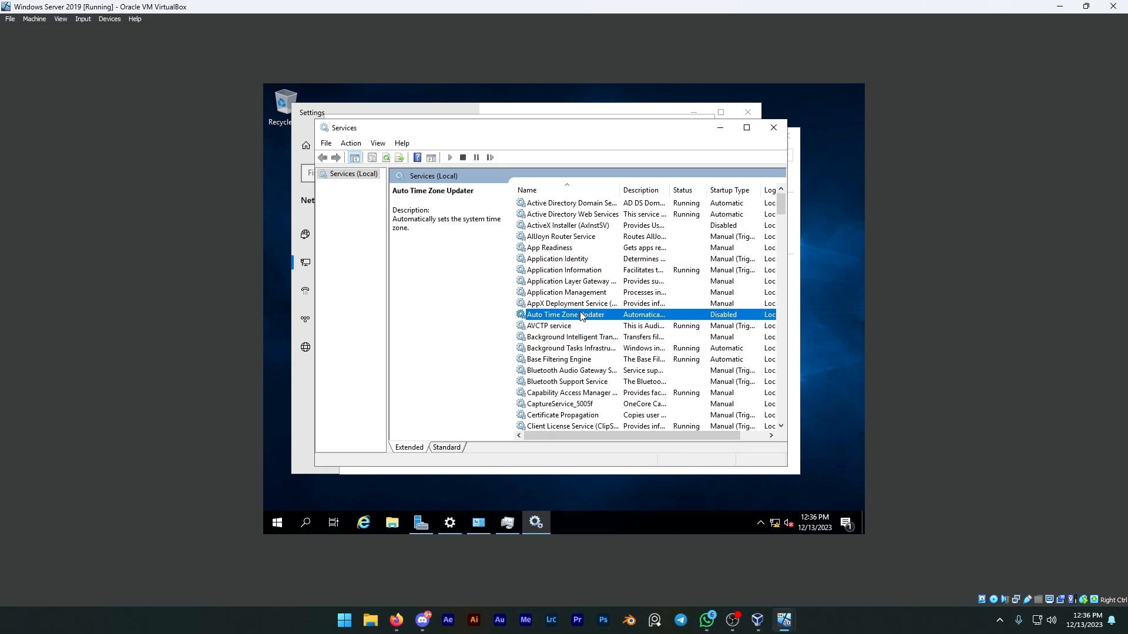
{"action": "key", "text": "f"}
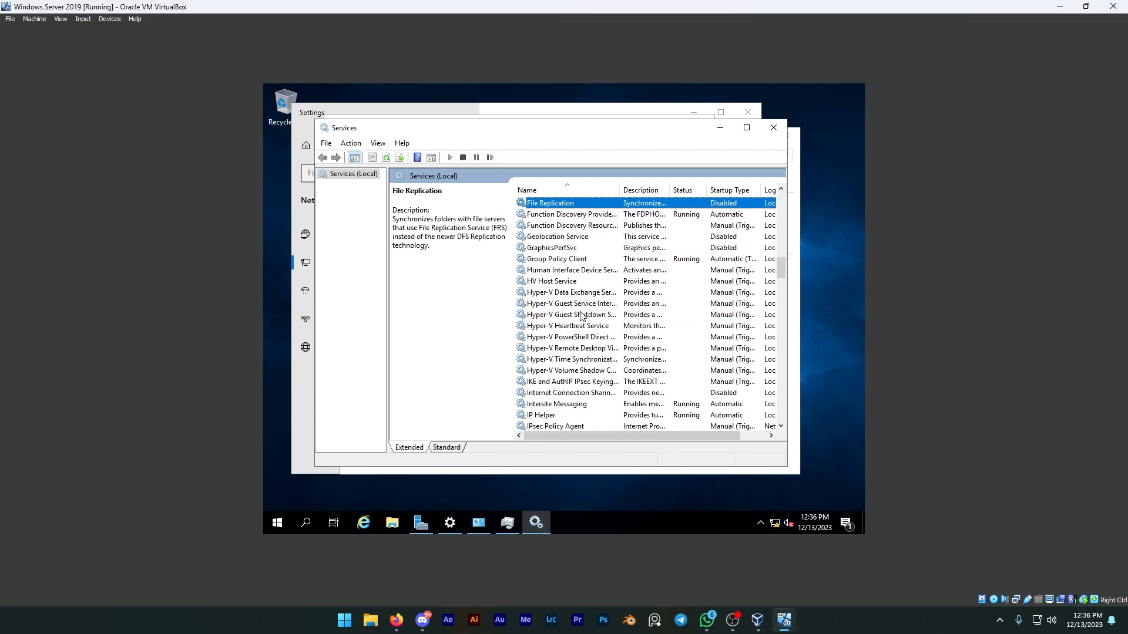
{"action": "left_click", "coordinate": [558, 218]}
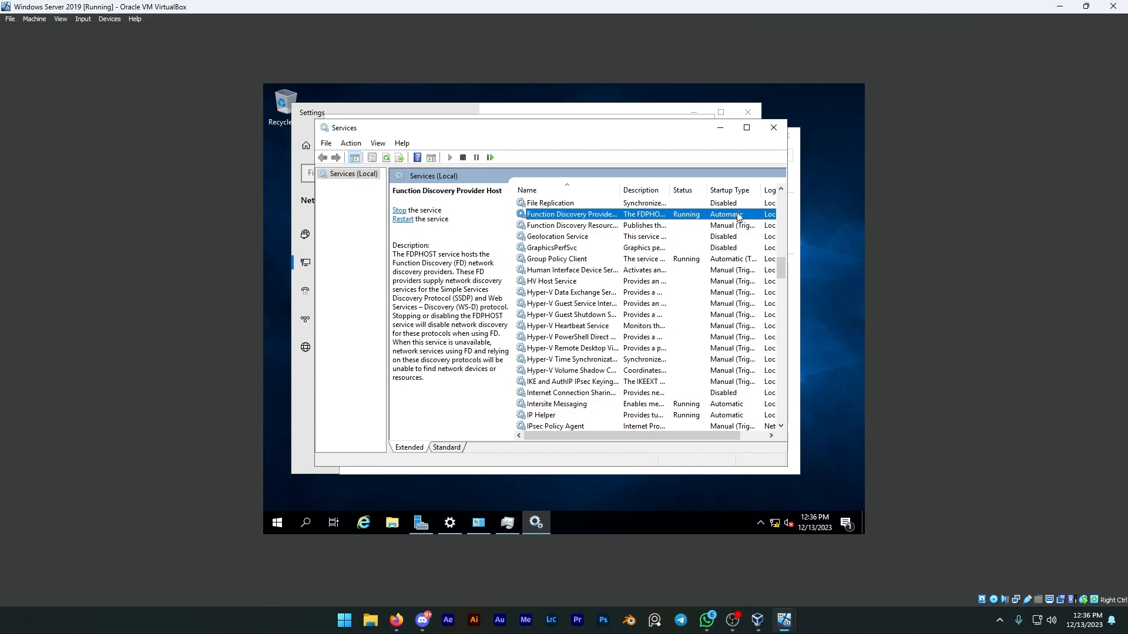
Check the SSDP Discovery service's status, look through the services listed after it, and close Services and Task Manager.
{"action": "left_click", "coordinate": [591, 283]}
{"action": "key", "text": "s"}
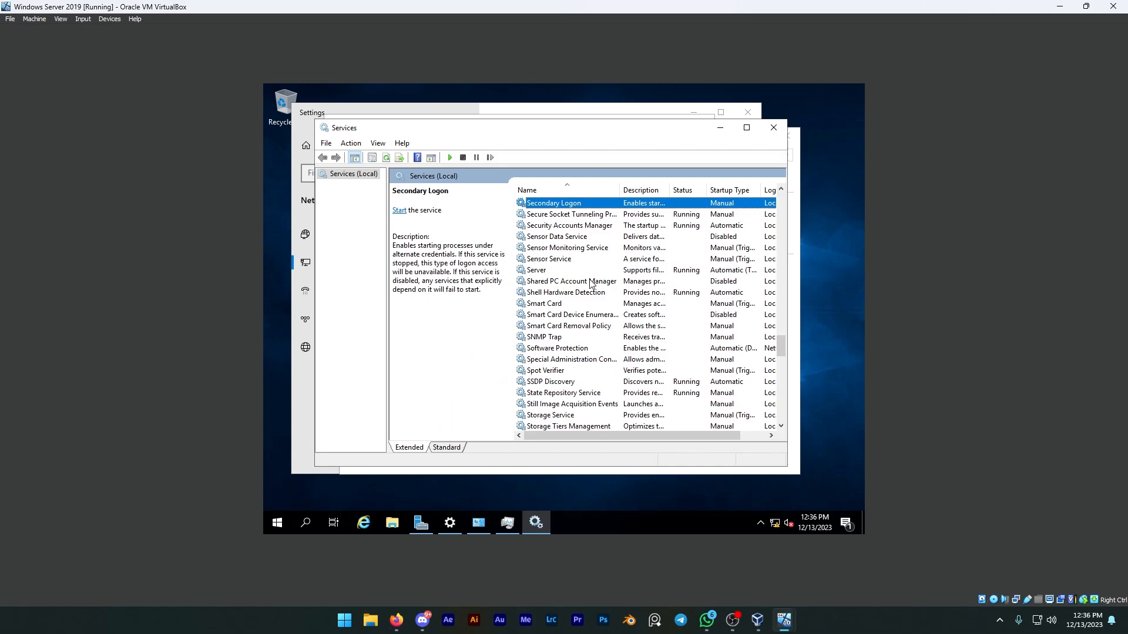
{"action": "left_click", "coordinate": [568, 382]}
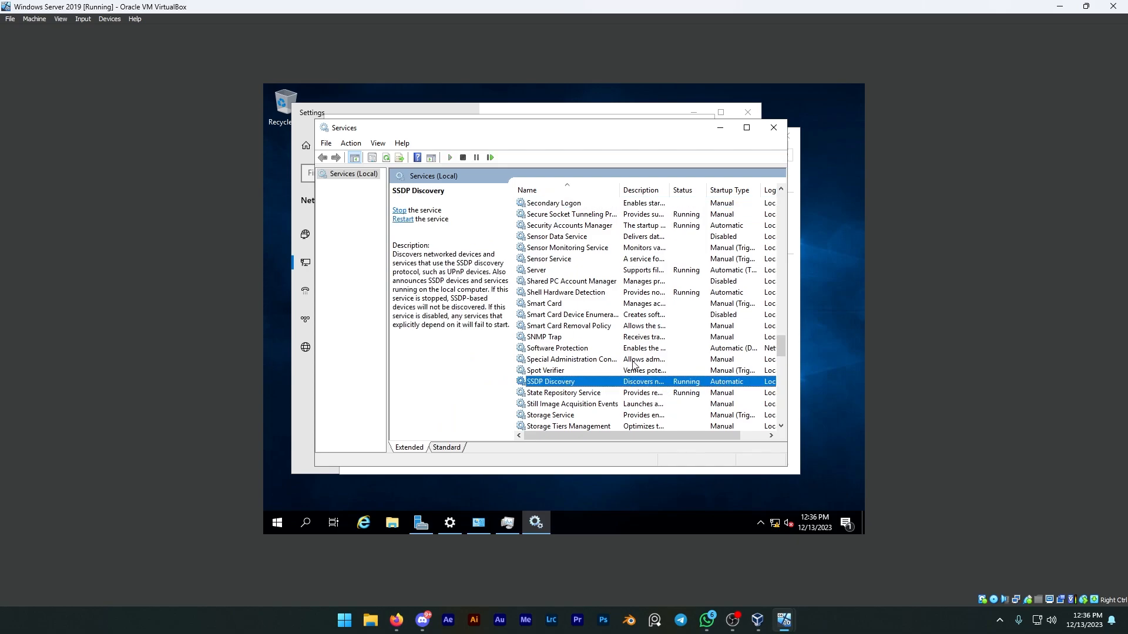
{"action": "scroll", "coordinate": [608, 355], "scroll_direction": "down", "scroll_amount": 5}
{"action": "scroll", "coordinate": [609, 328], "scroll_direction": "down", "scroll_amount": 2}
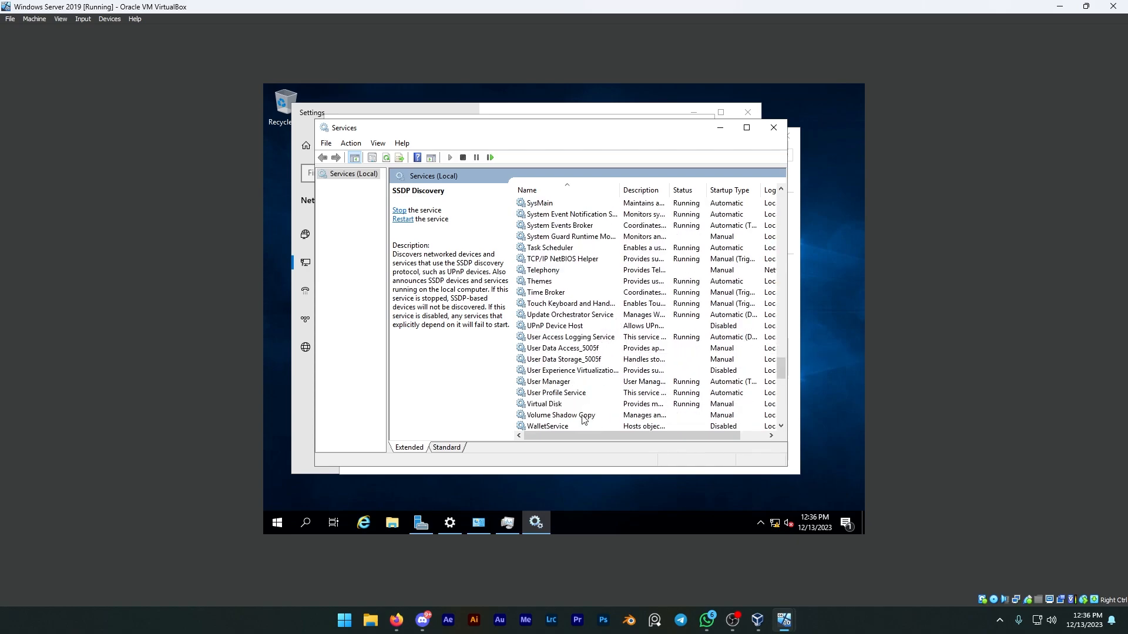
{"action": "left_click", "coordinate": [773, 127]}
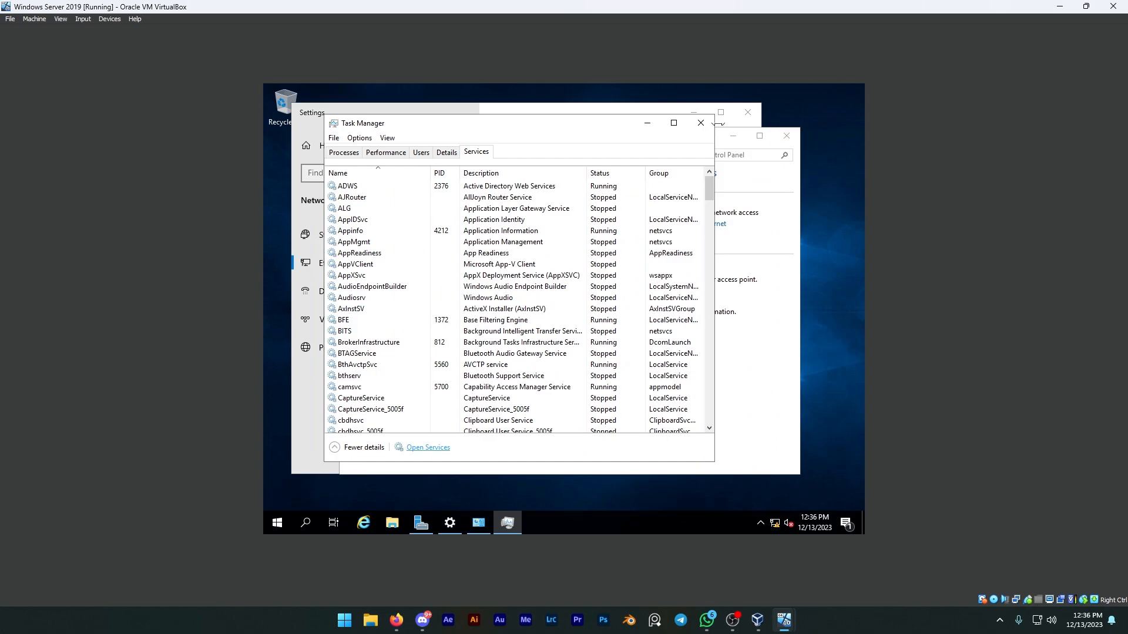
{"action": "left_click", "coordinate": [699, 125]}
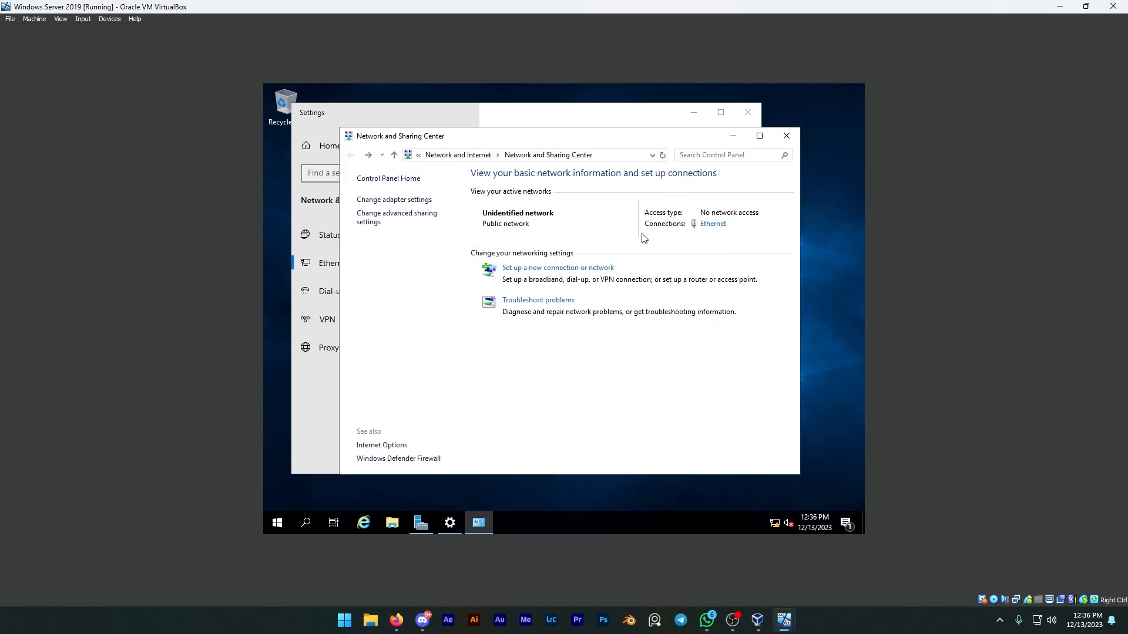
Turn on network discovery for the private profile in the advanced sharing settings, save the changes, and close the sharing and Settings windows.
{"action": "left_click", "coordinate": [404, 219]}
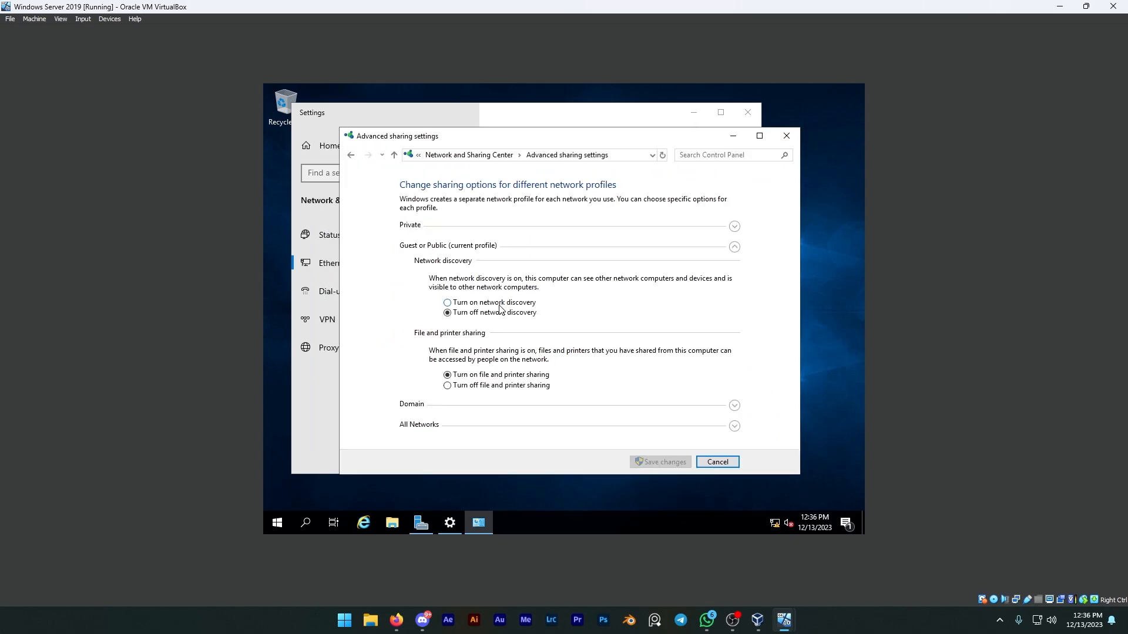
{"action": "left_click", "coordinate": [733, 225]}
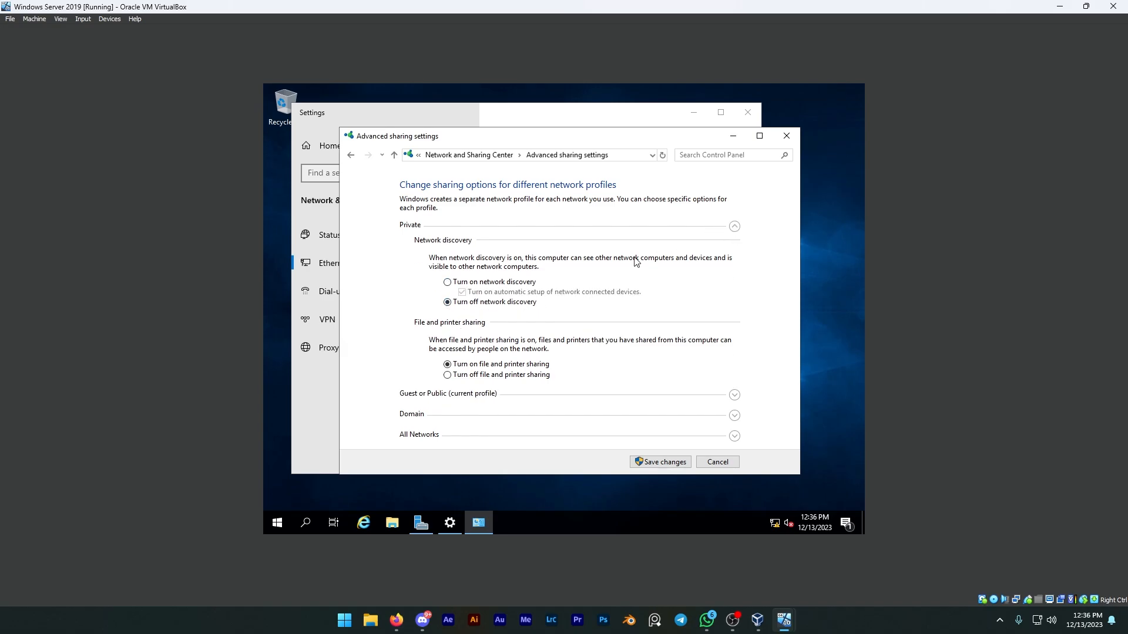
{"action": "left_click", "coordinate": [513, 283]}
{"action": "left_click", "coordinate": [649, 464]}
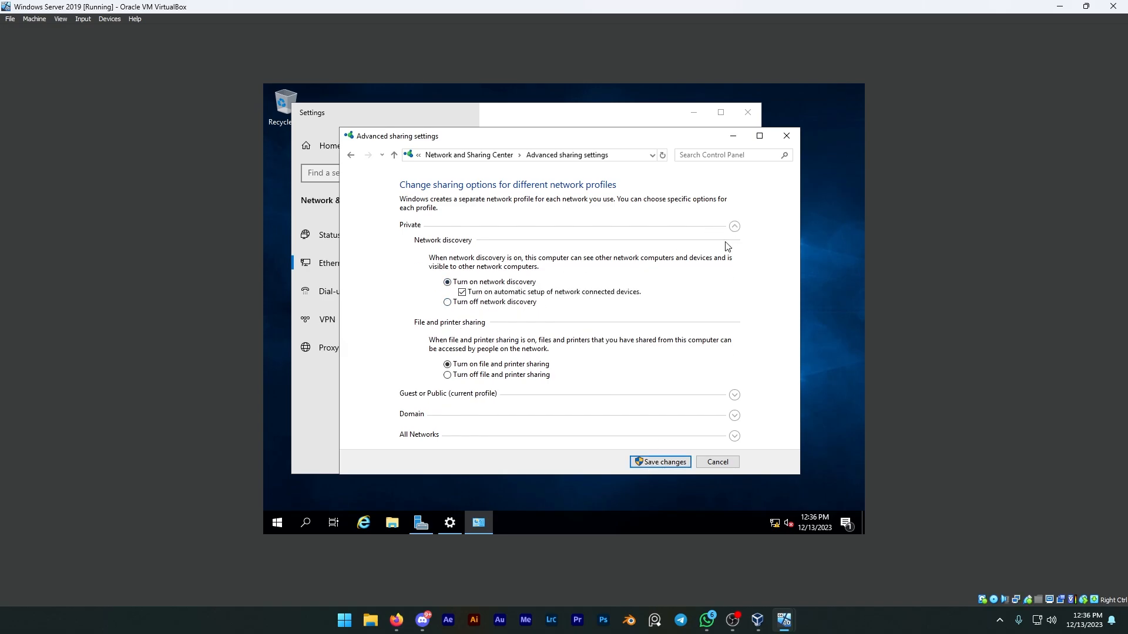
{"action": "left_click", "coordinate": [786, 136]}
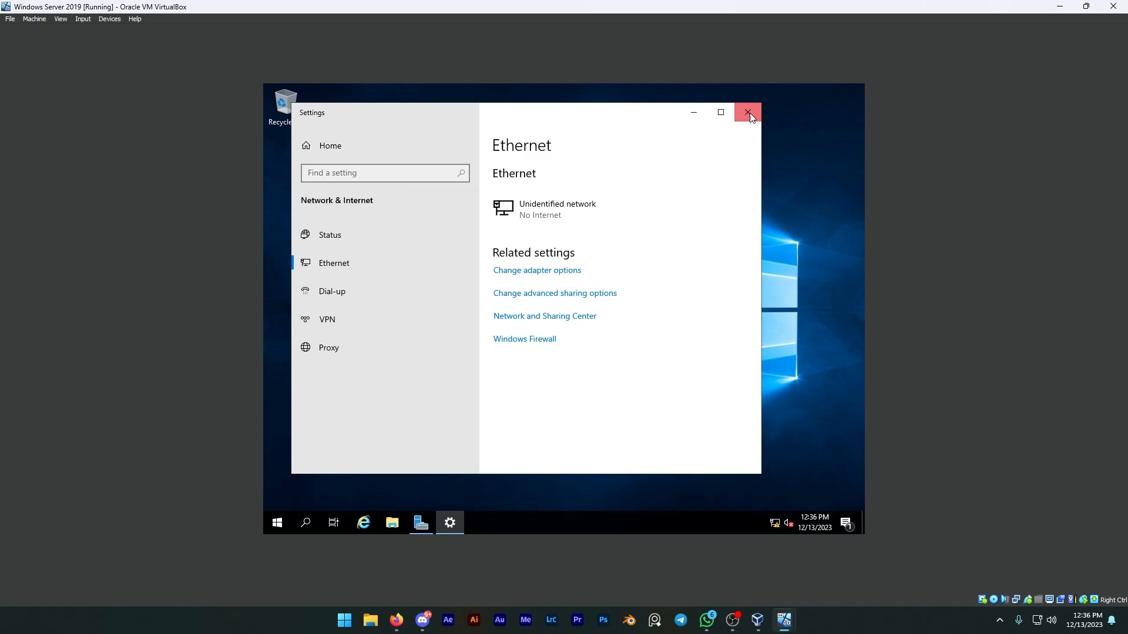
{"action": "left_click", "coordinate": [750, 117]}
Look for other computers under Network in File Explorer, view the server's system properties, recheck Network, and close the windows.
{"action": "left_click", "coordinate": [392, 523]}
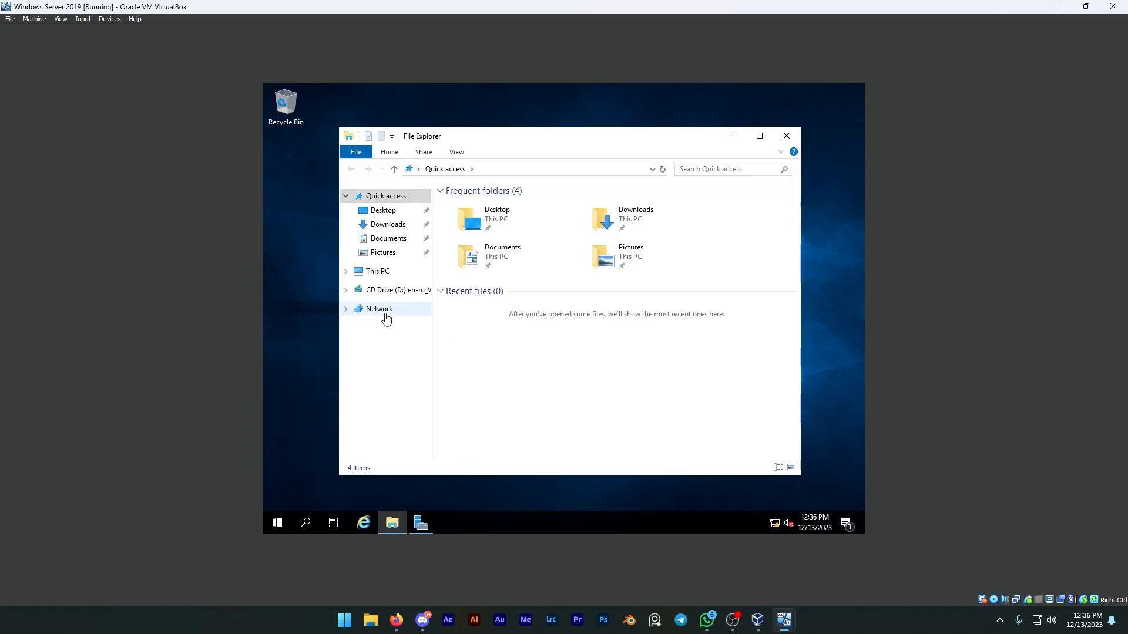
{"action": "left_click", "coordinate": [386, 317]}
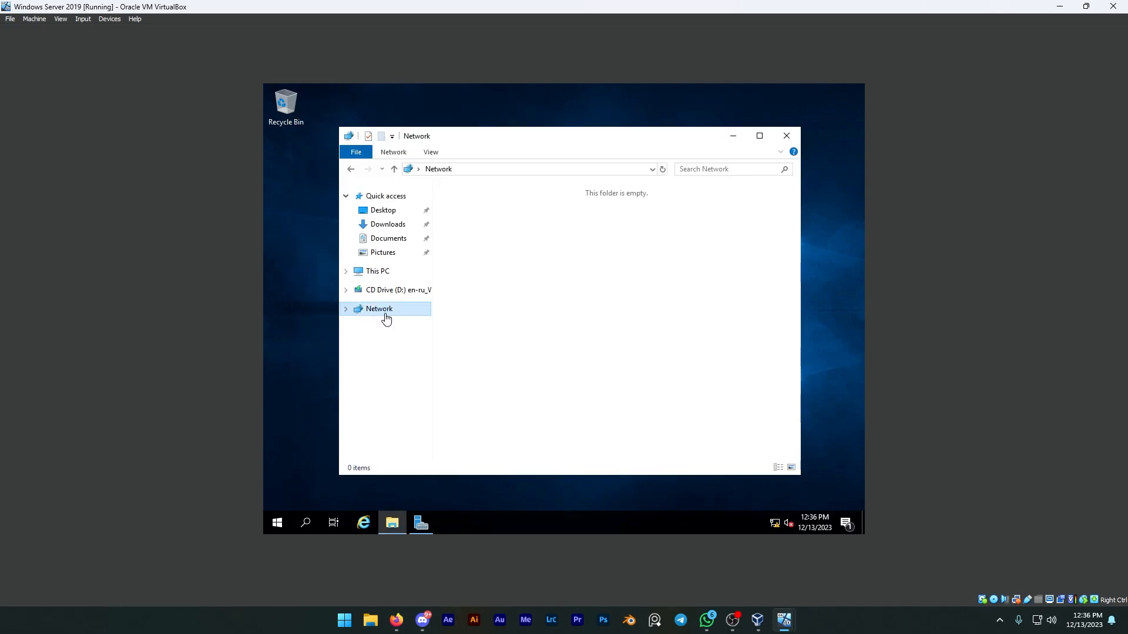
{"action": "left_click", "coordinate": [382, 273]}
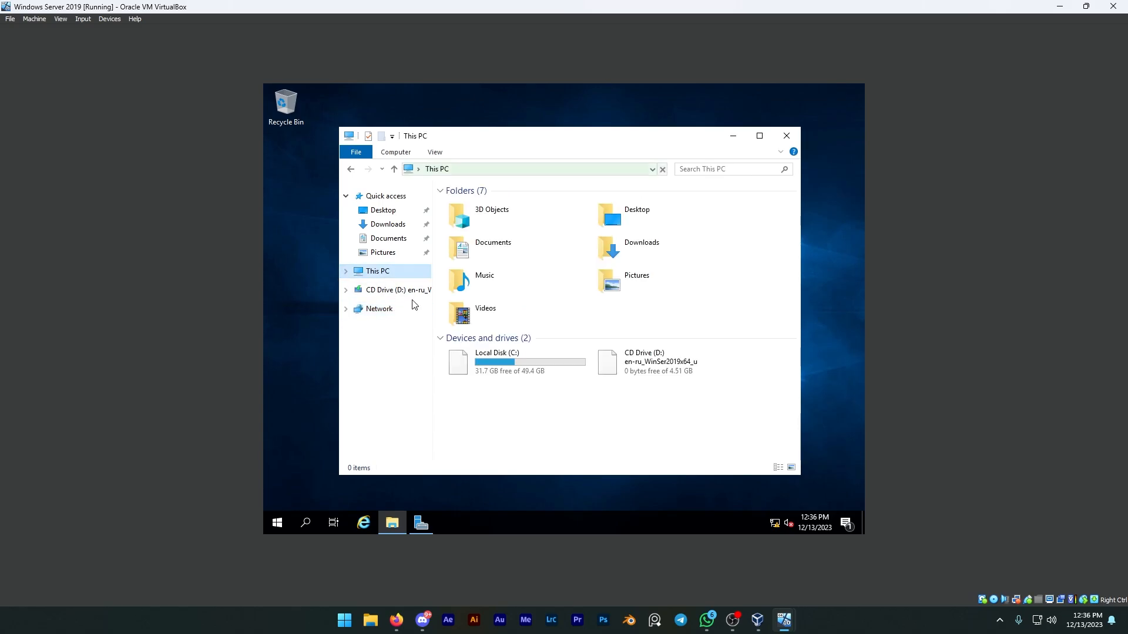
{"action": "right_click", "coordinate": [508, 419]}
{"action": "left_click", "coordinate": [546, 404]}
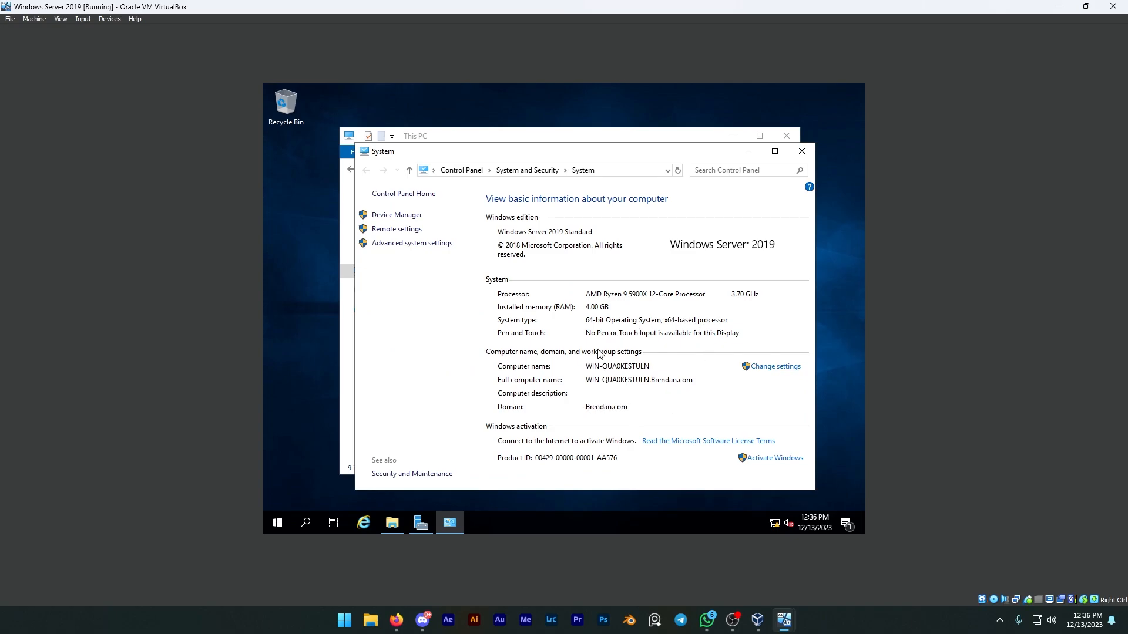
{"action": "left_click", "coordinate": [808, 152]}
{"action": "left_click", "coordinate": [404, 311]}
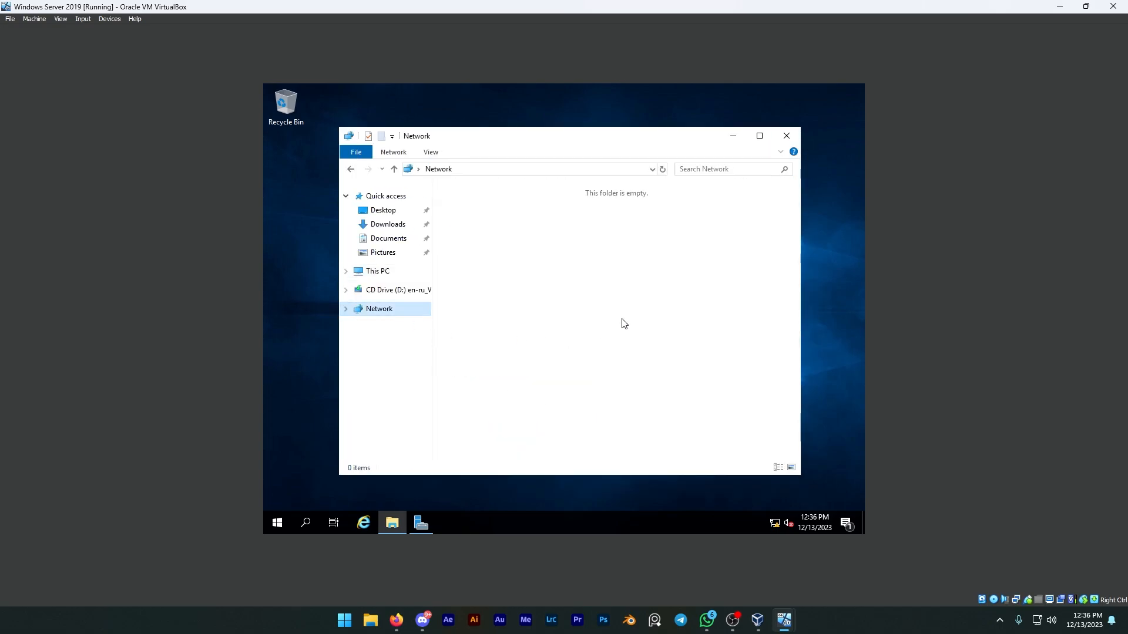
{"action": "left_click", "coordinate": [786, 136]}
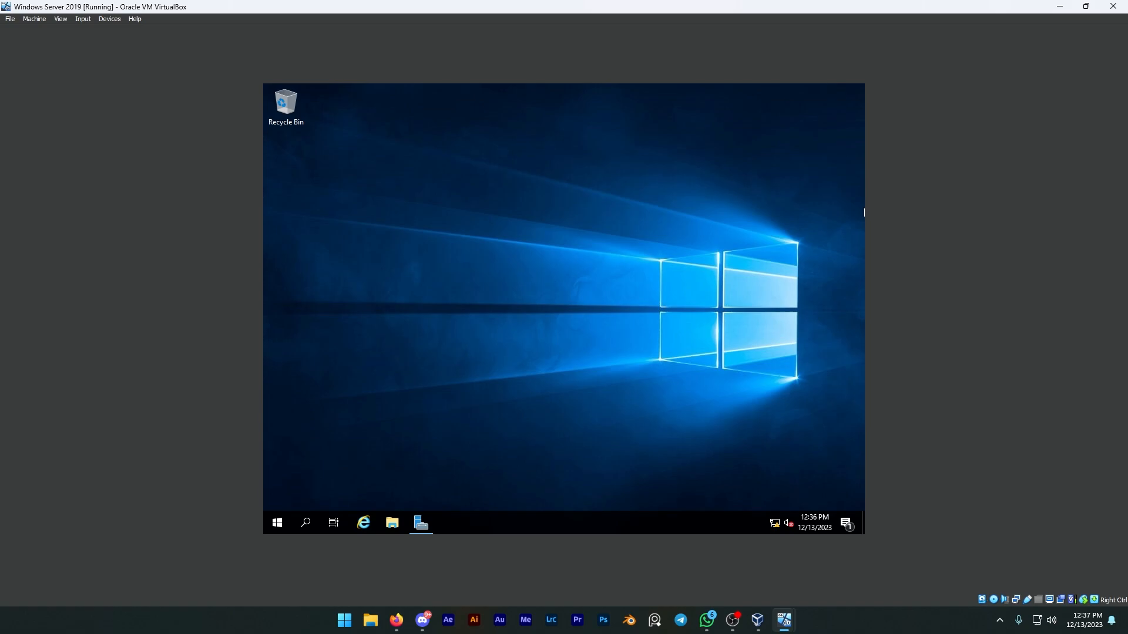
Launch Active Directory Users and Computers and open the Computers container of the domain.
{"action": "key", "text": "super"}
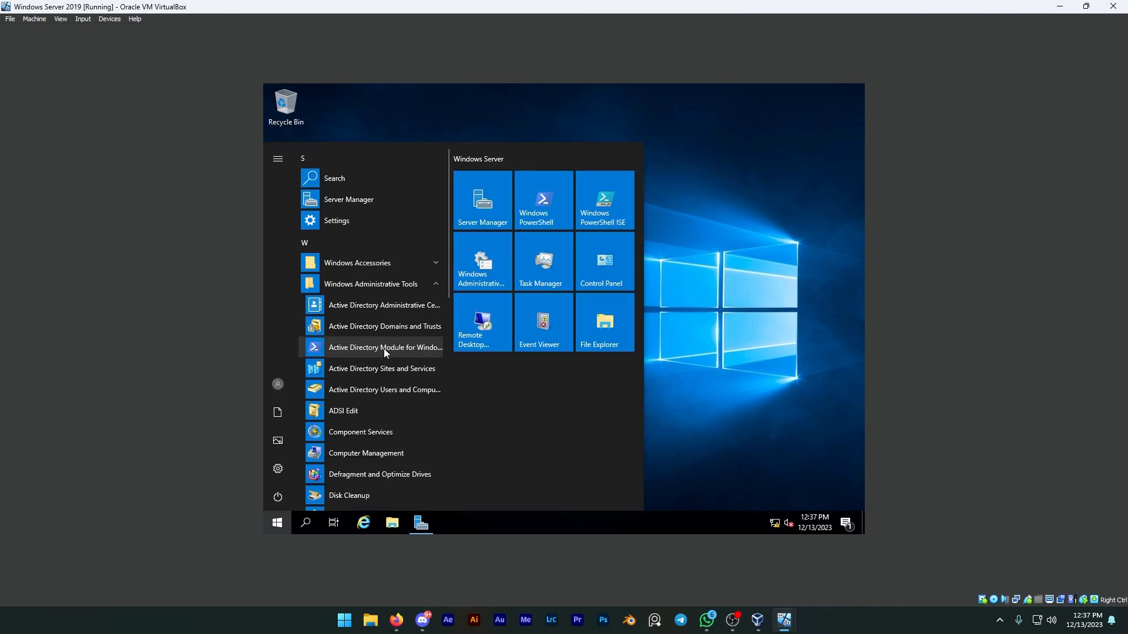
{"action": "left_click", "coordinate": [385, 391]}
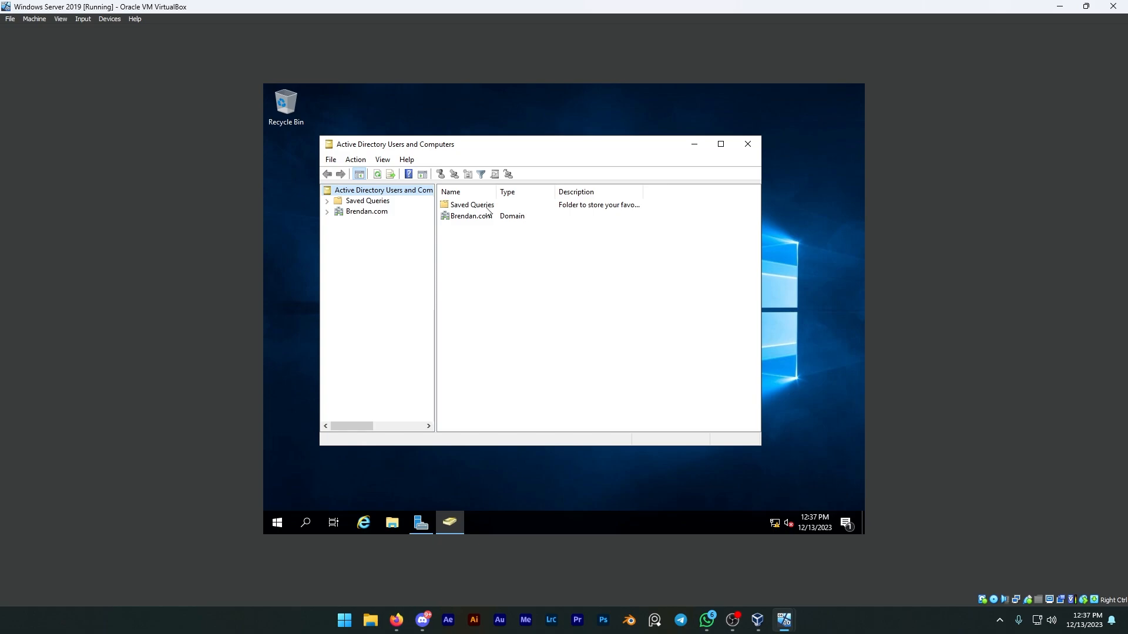
{"action": "left_click", "coordinate": [470, 217]}
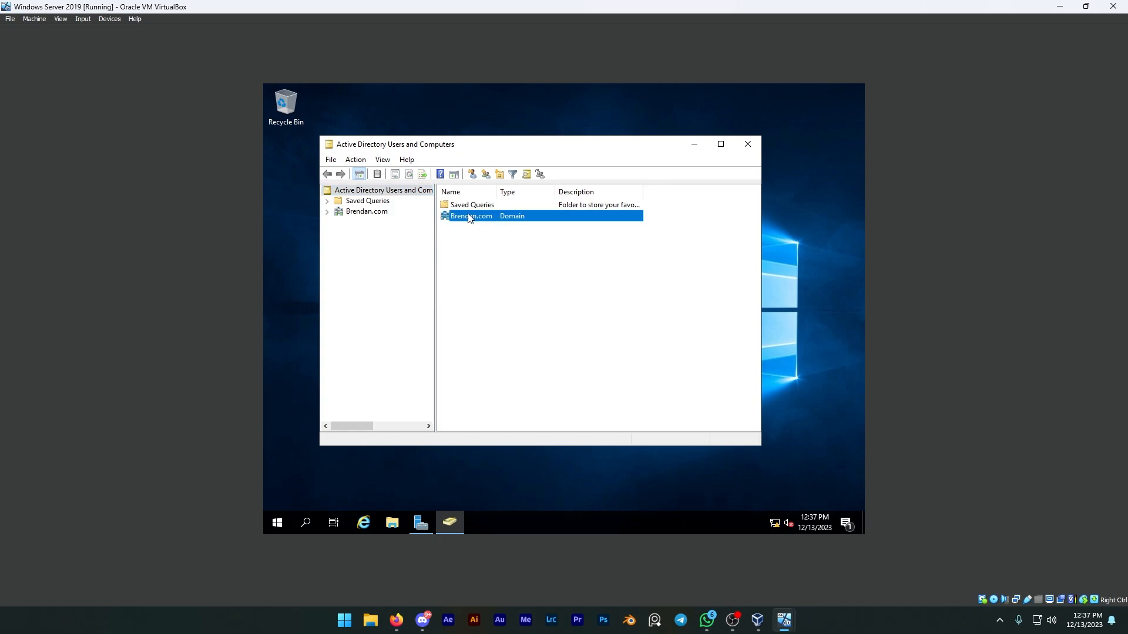
{"action": "left_click", "coordinate": [376, 212]}
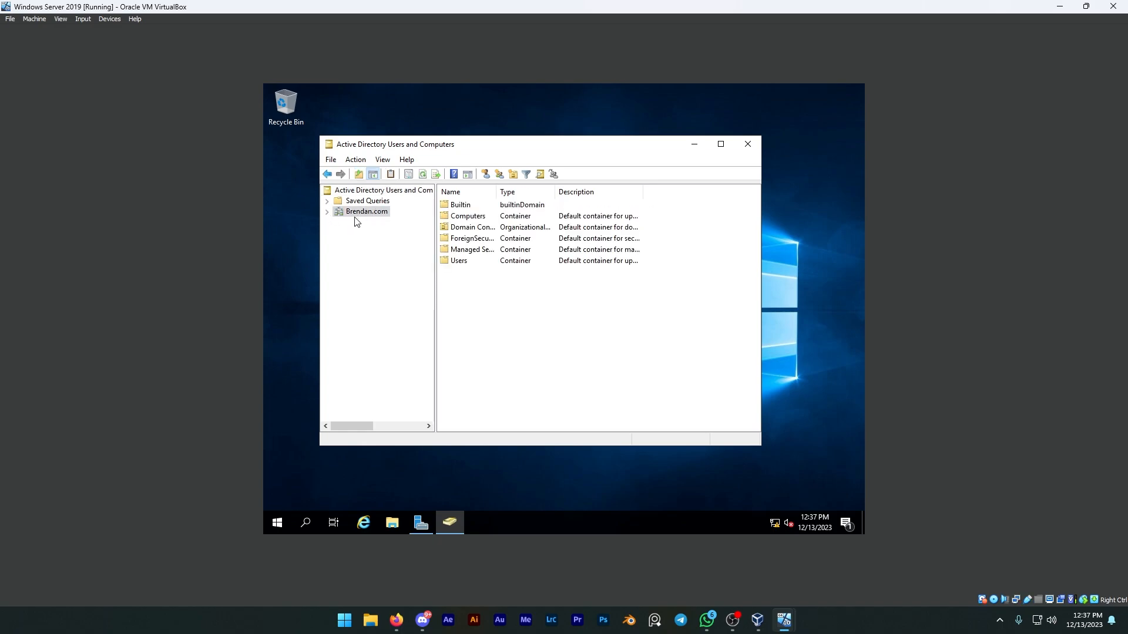
{"action": "double_click", "coordinate": [460, 217]}
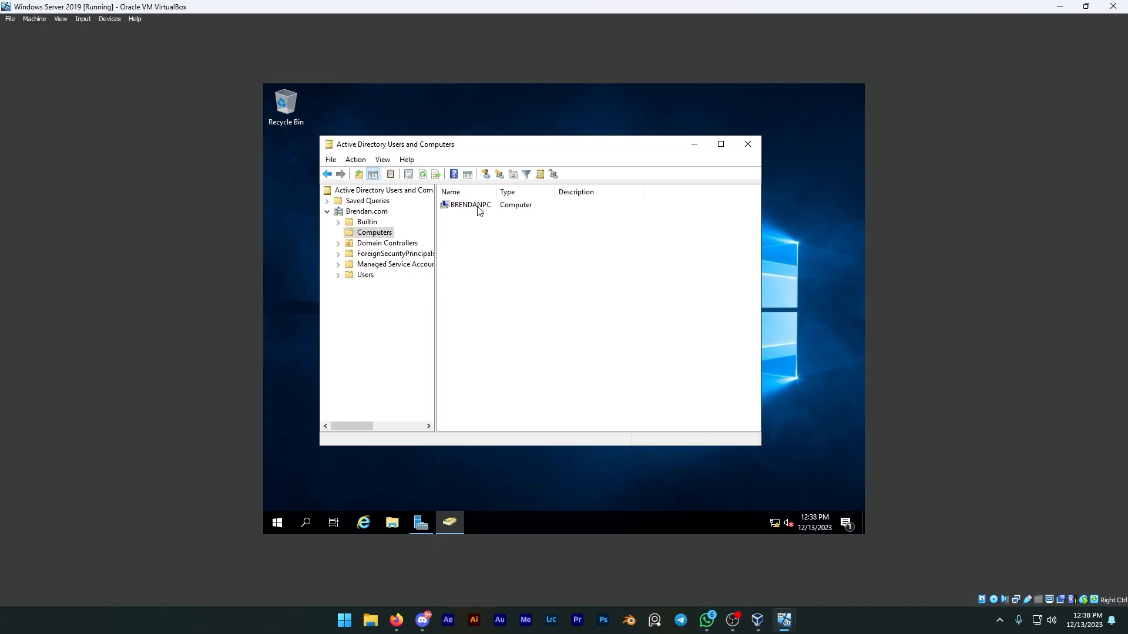
Trust the client computer for delegation to any service (Kerberos only) in its properties, apply the change, and close Active Directory Users and Computers.
{"action": "left_click", "coordinate": [478, 210]}
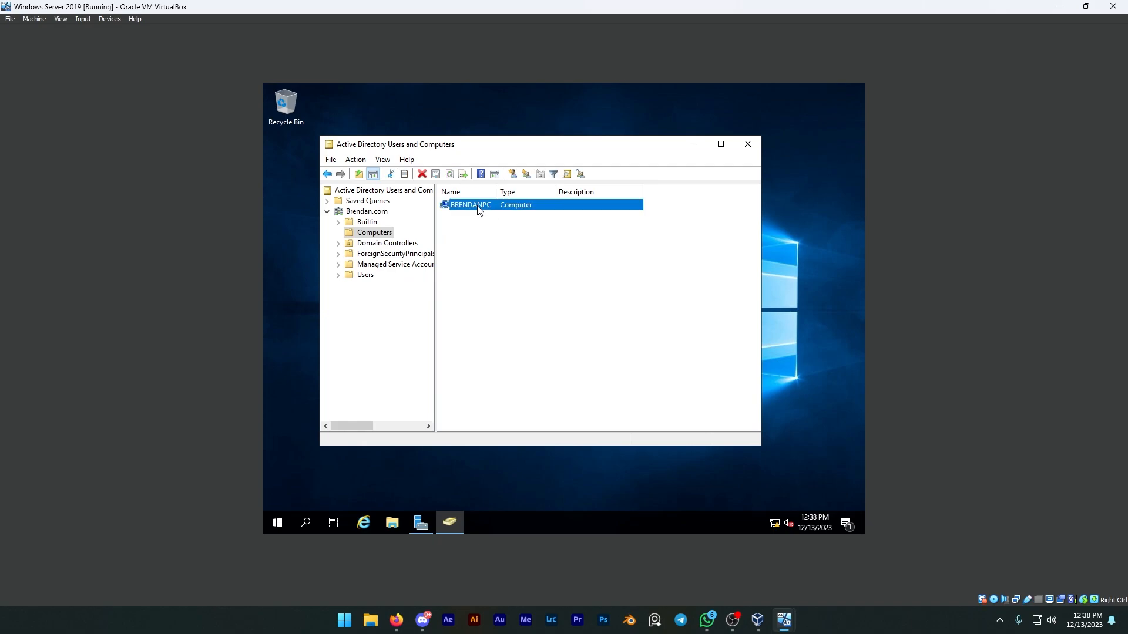
{"action": "right_click", "coordinate": [479, 210]}
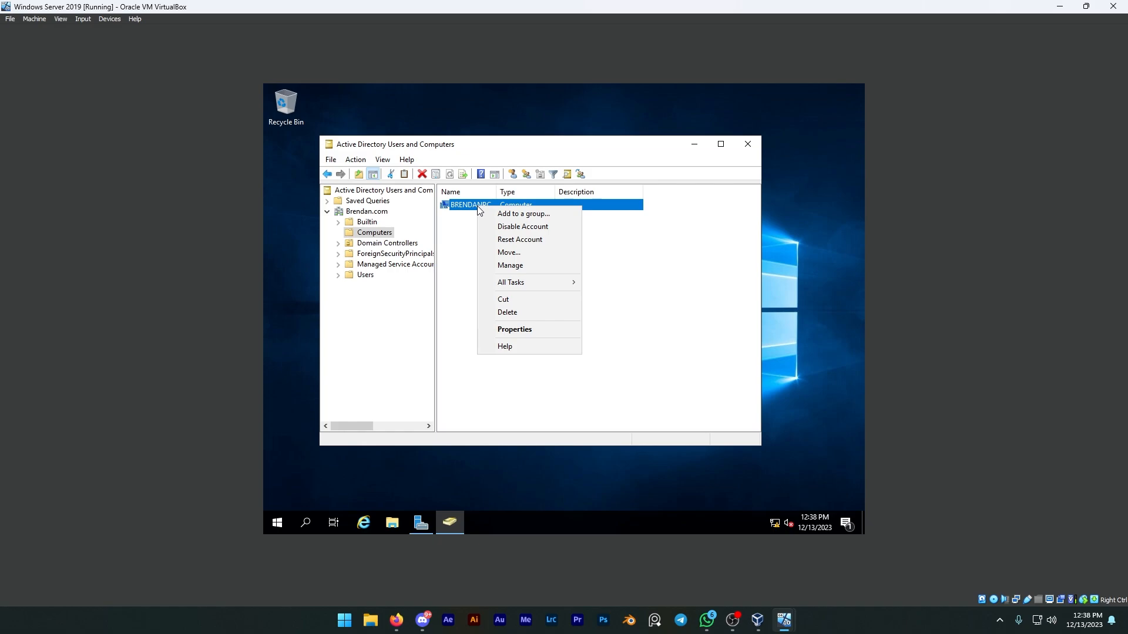
{"action": "left_click", "coordinate": [515, 330]}
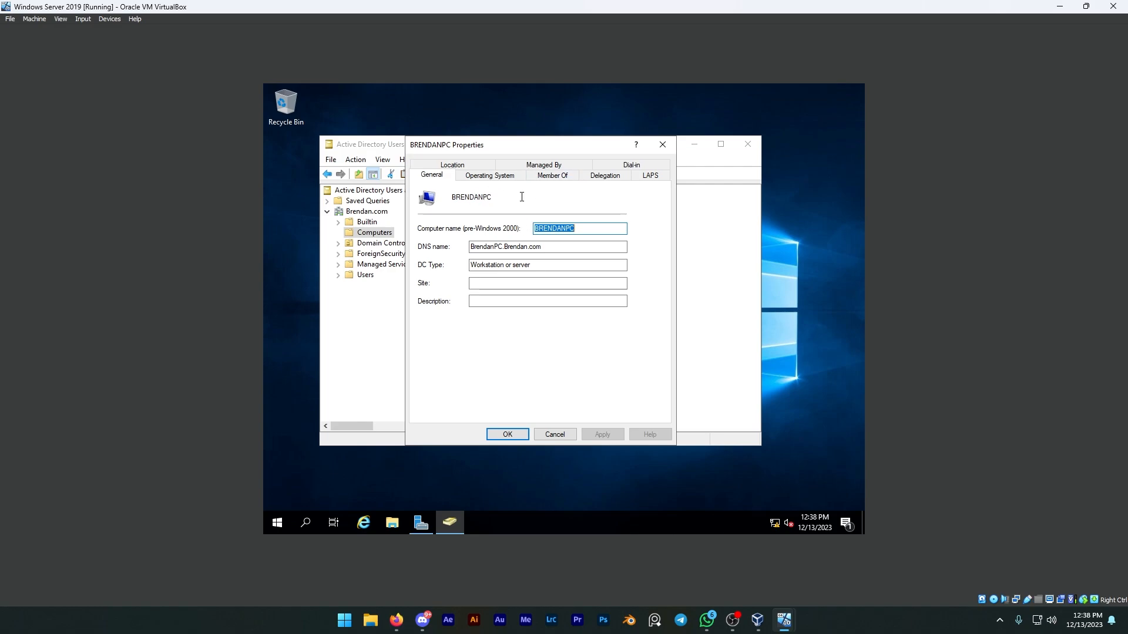
{"action": "left_click", "coordinate": [597, 180]}
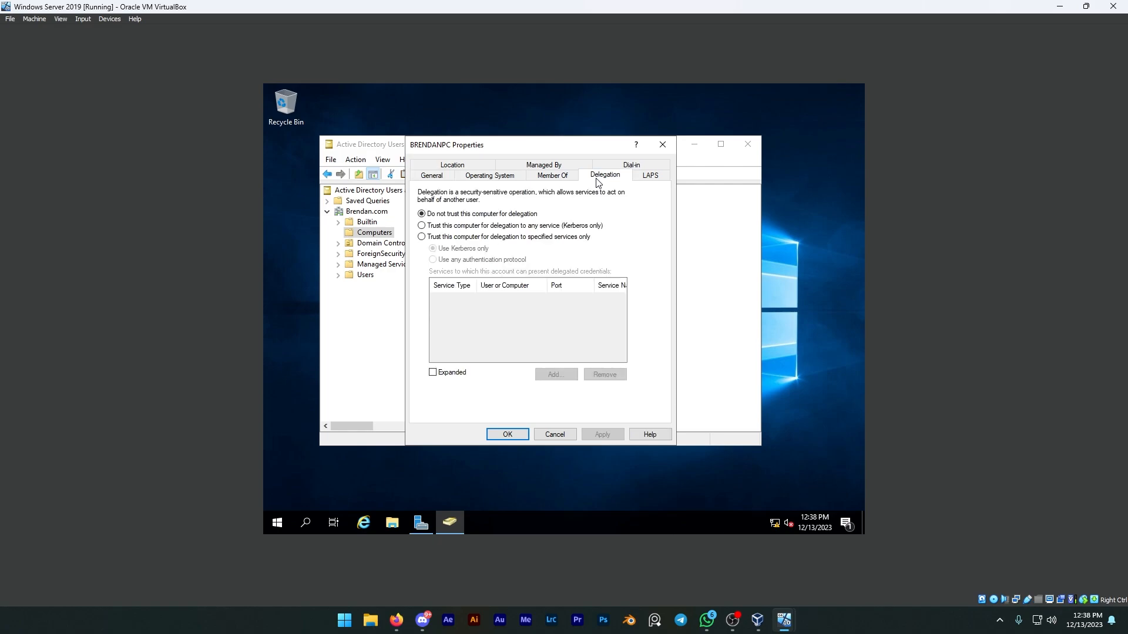
{"action": "left_click", "coordinate": [451, 230]}
{"action": "left_click", "coordinate": [602, 433]}
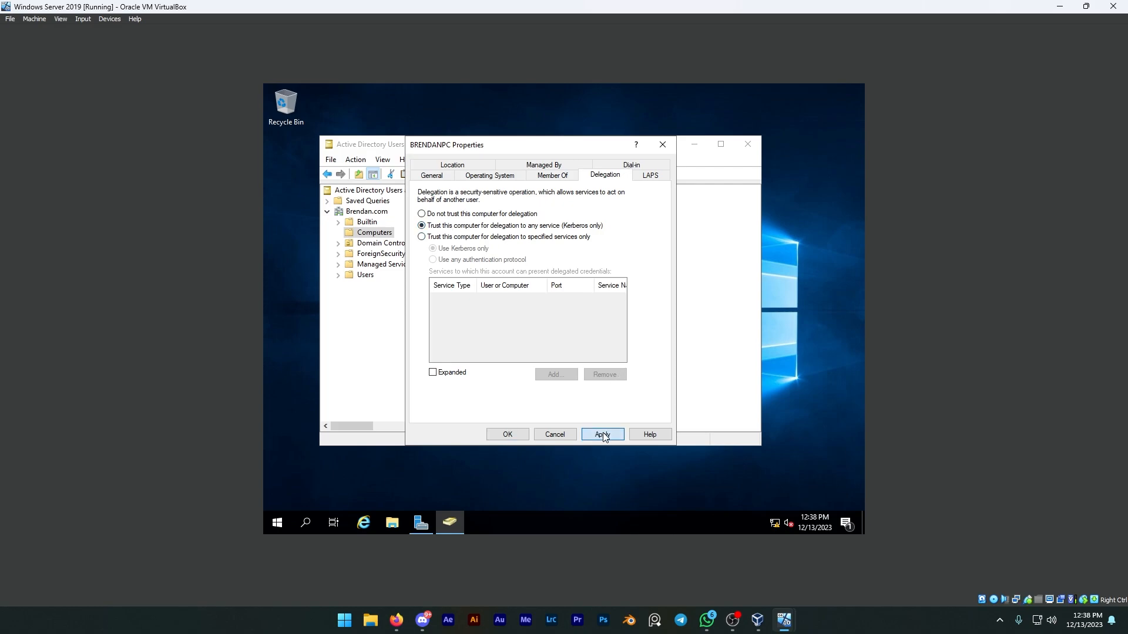
{"action": "left_click", "coordinate": [520, 433]}
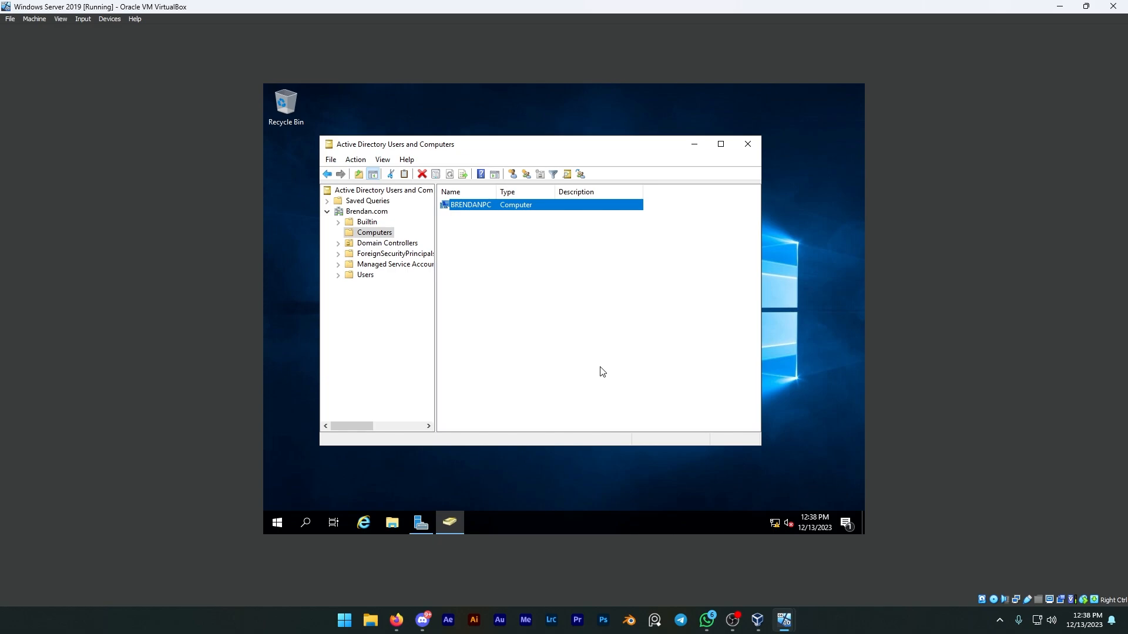
{"action": "left_click", "coordinate": [748, 145]}
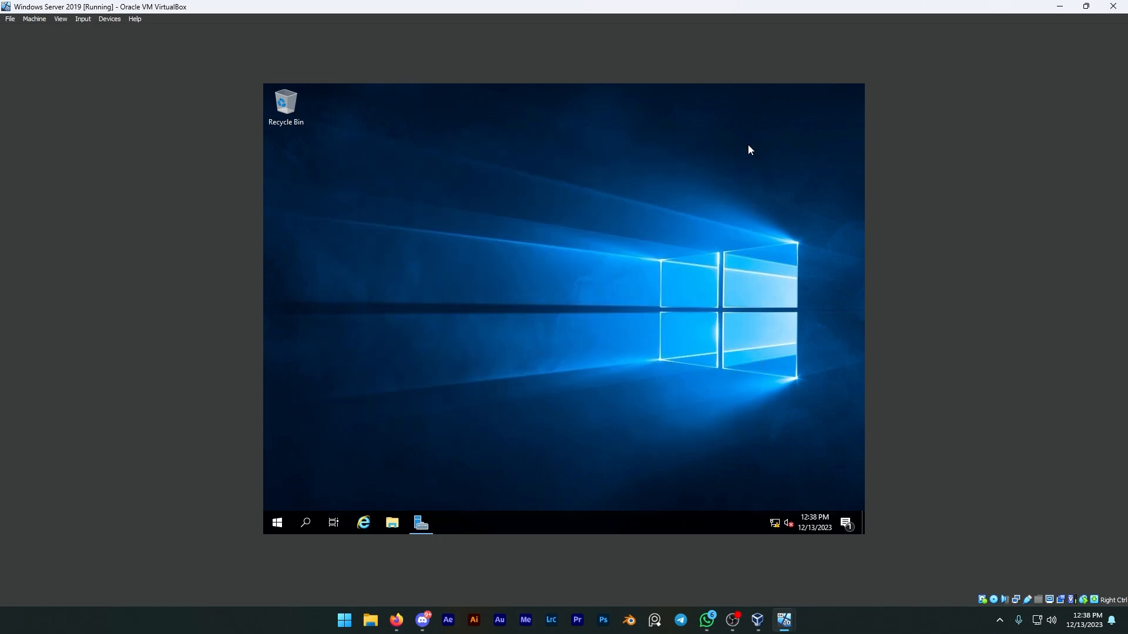
{"action": "left_click_drag", "start_coordinate": [411, 189], "coordinate": [837, 468]}
{"action": "mouse_move", "coordinate": [430, 523]}
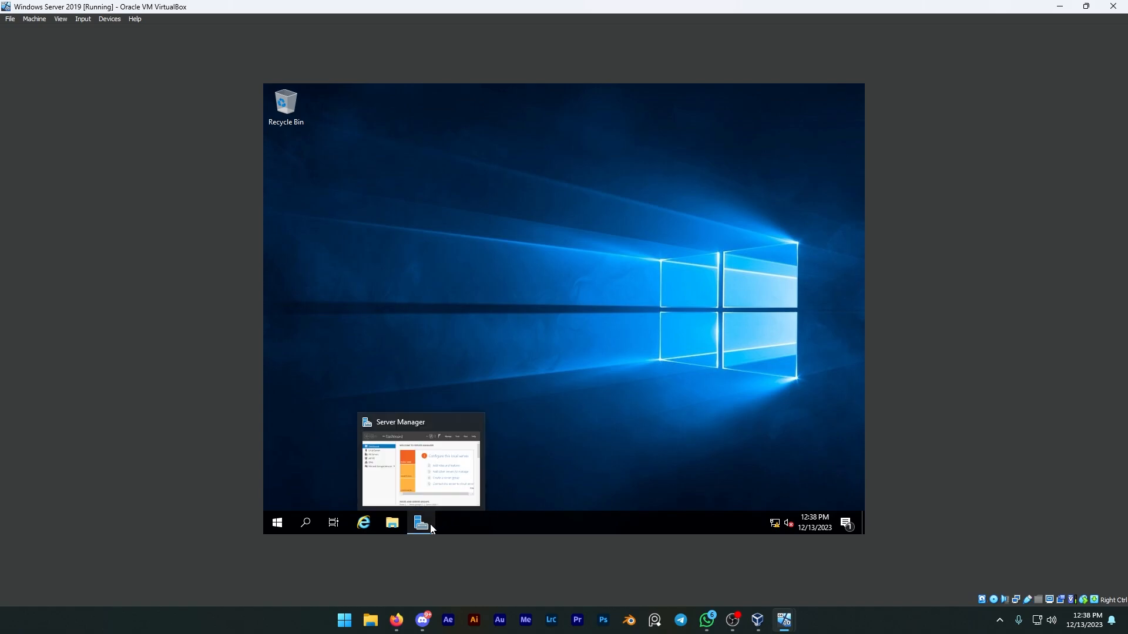
{"action": "left_click", "coordinate": [430, 524]}
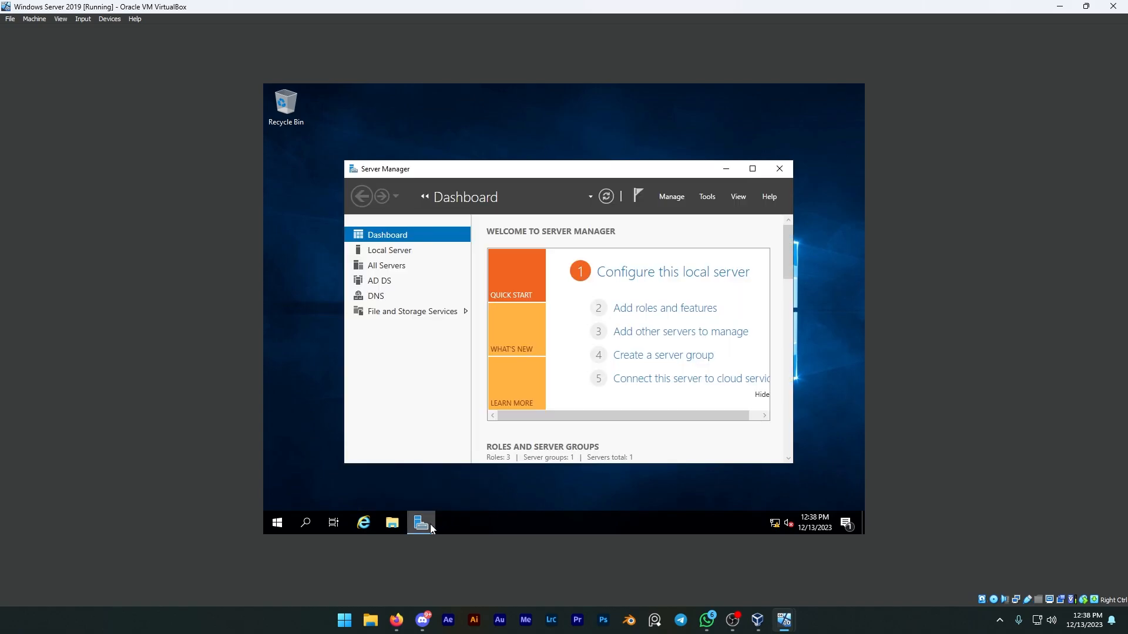
{"action": "left_click", "coordinate": [430, 524]}
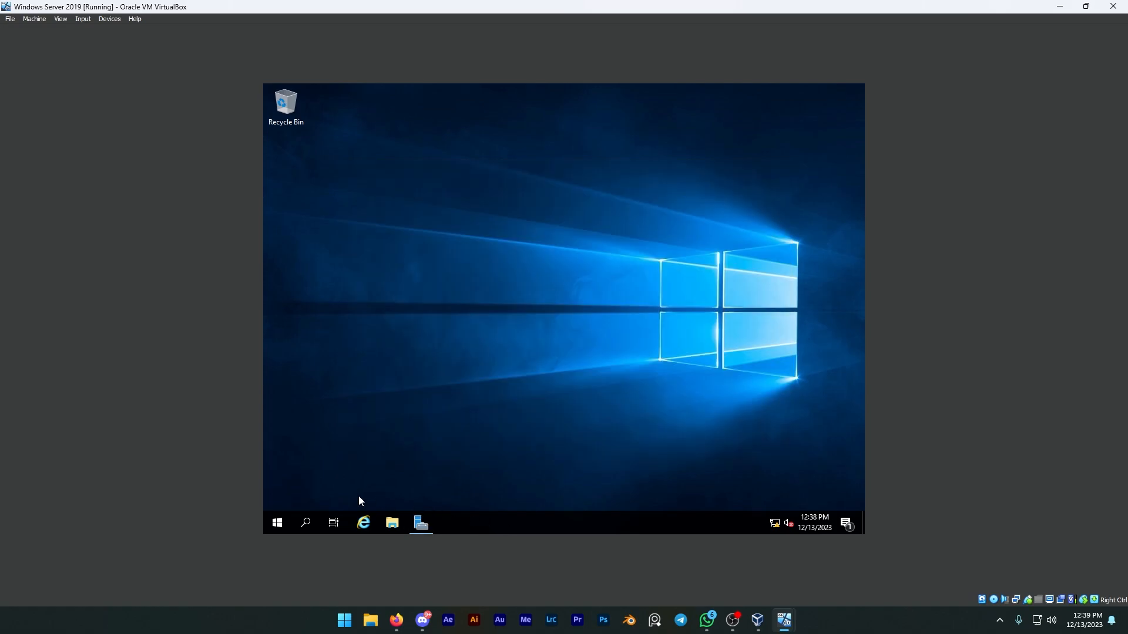
Open the Services console on the server by way of Task Manager's services list.
{"action": "right_click", "coordinate": [487, 526]}
{"action": "left_click", "coordinate": [529, 470]}
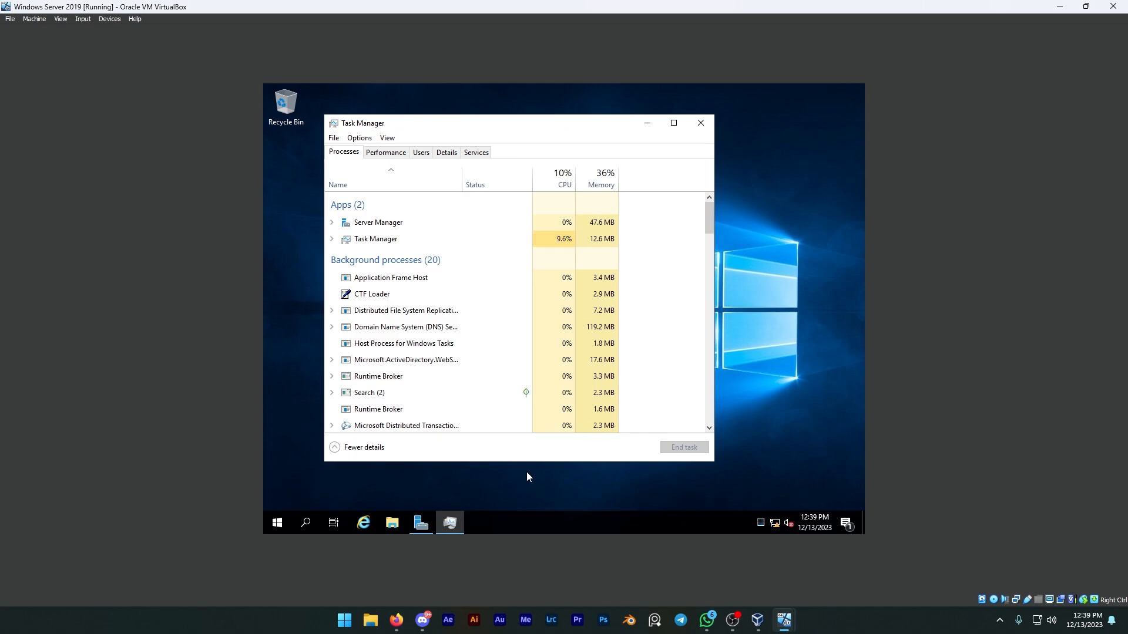
{"action": "left_click_drag", "start_coordinate": [526, 120], "coordinate": [548, 117]}
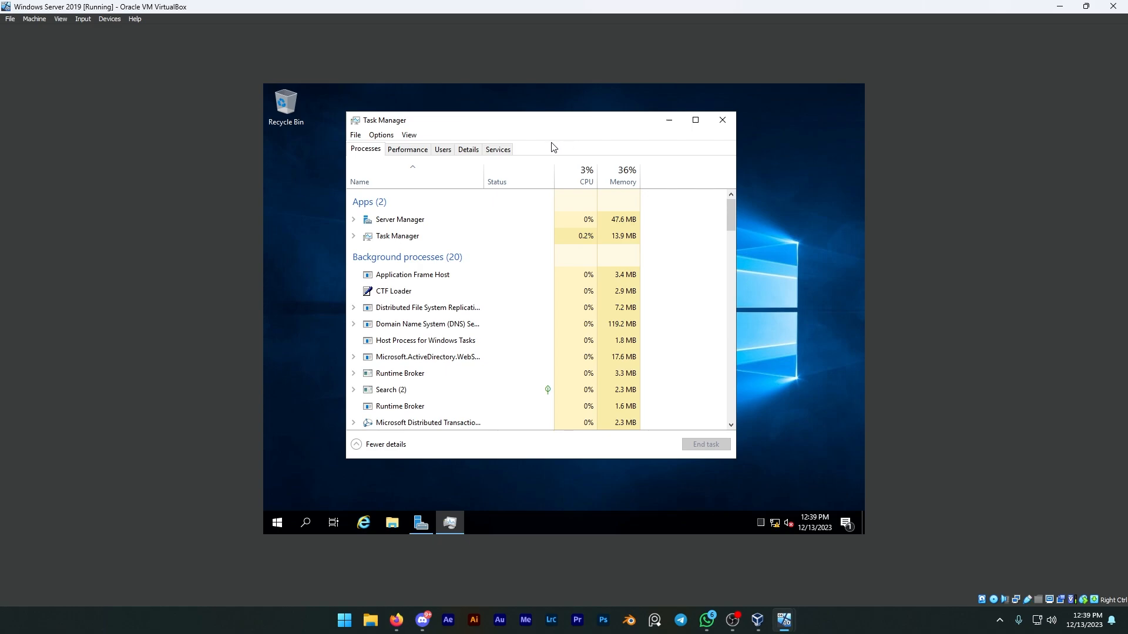
{"action": "left_click", "coordinate": [496, 154]}
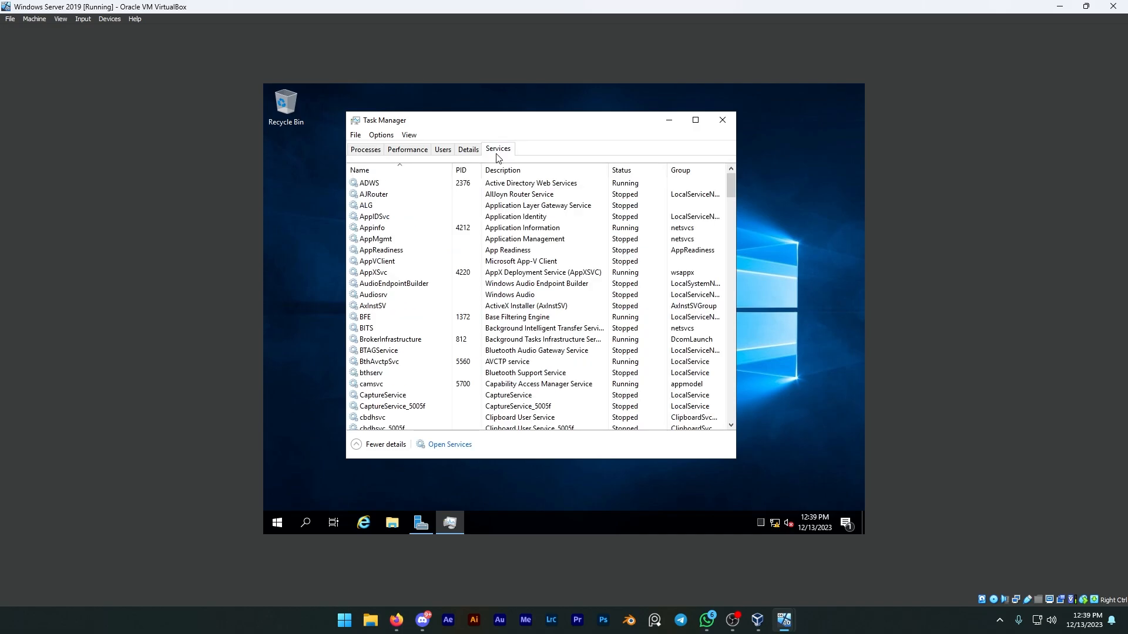
{"action": "left_click", "coordinate": [450, 445]}
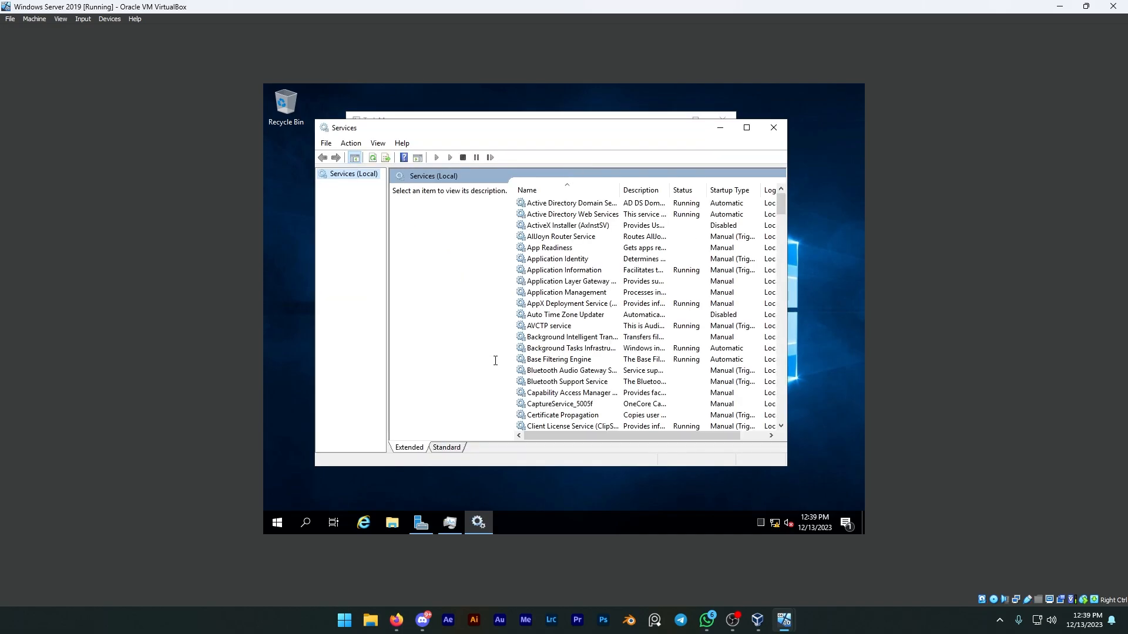
Set the startup type of the server's Function Discovery Resource Publication service to Automatic and apply the change.
{"action": "left_click", "coordinate": [648, 361]}
{"action": "key", "text": "n"}
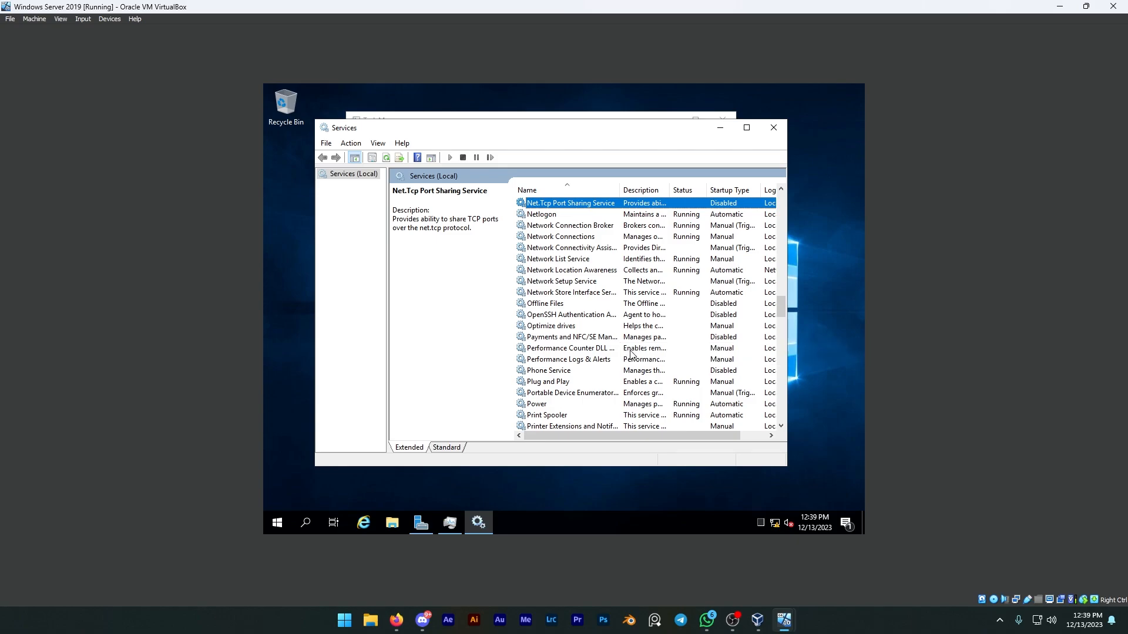
{"action": "left_click", "coordinate": [630, 351]}
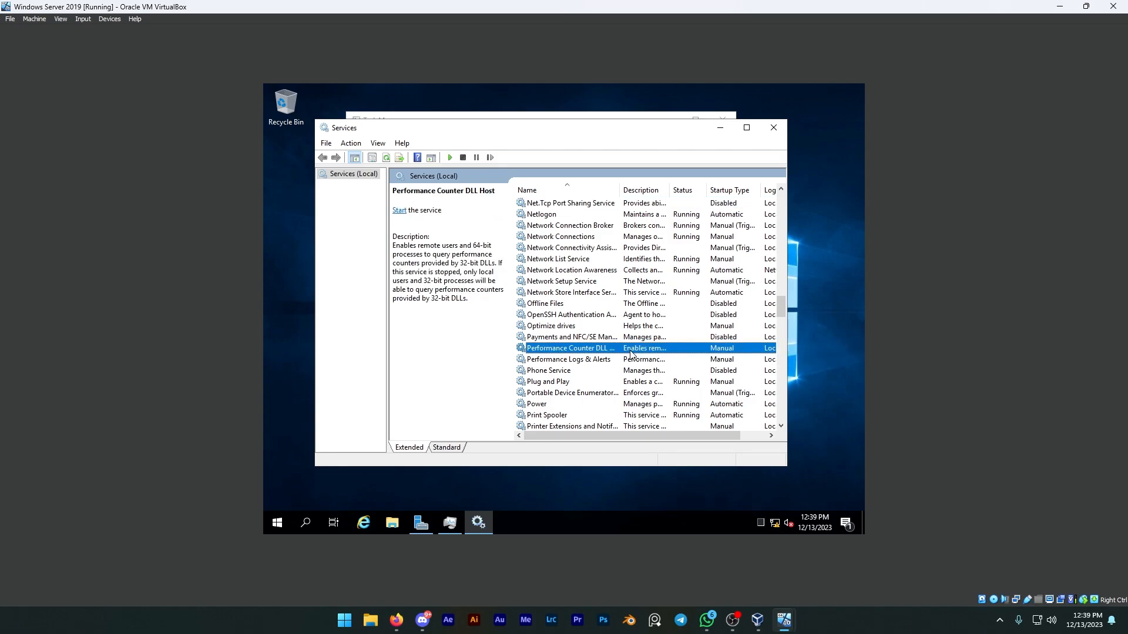
{"action": "key", "text": "f"}
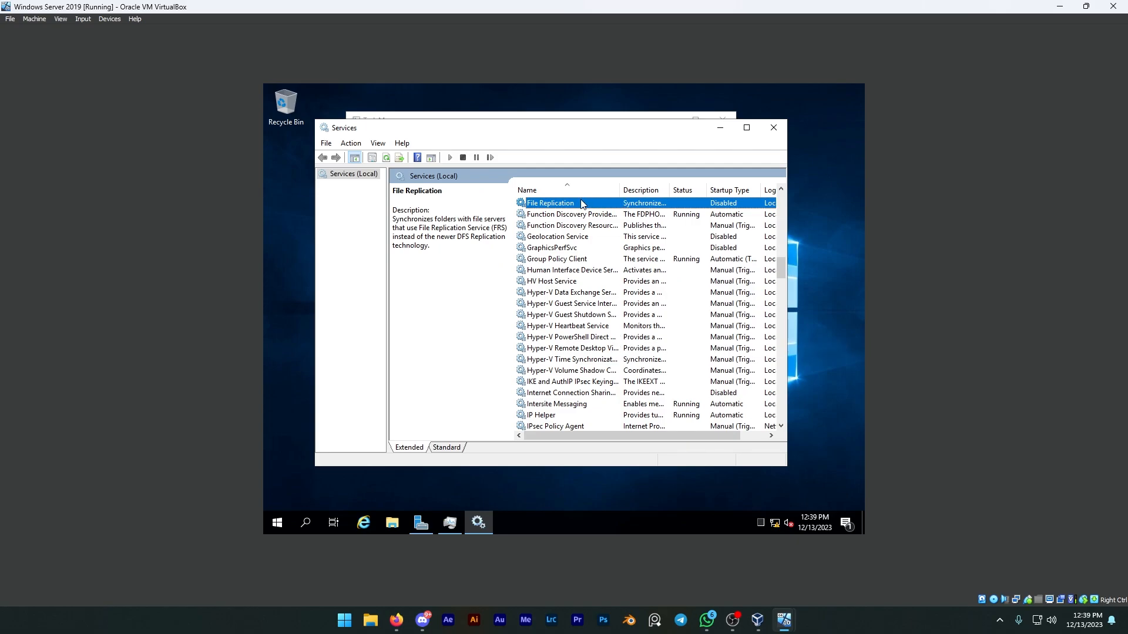
{"action": "left_click", "coordinate": [568, 230]}
{"action": "right_click", "coordinate": [568, 229]}
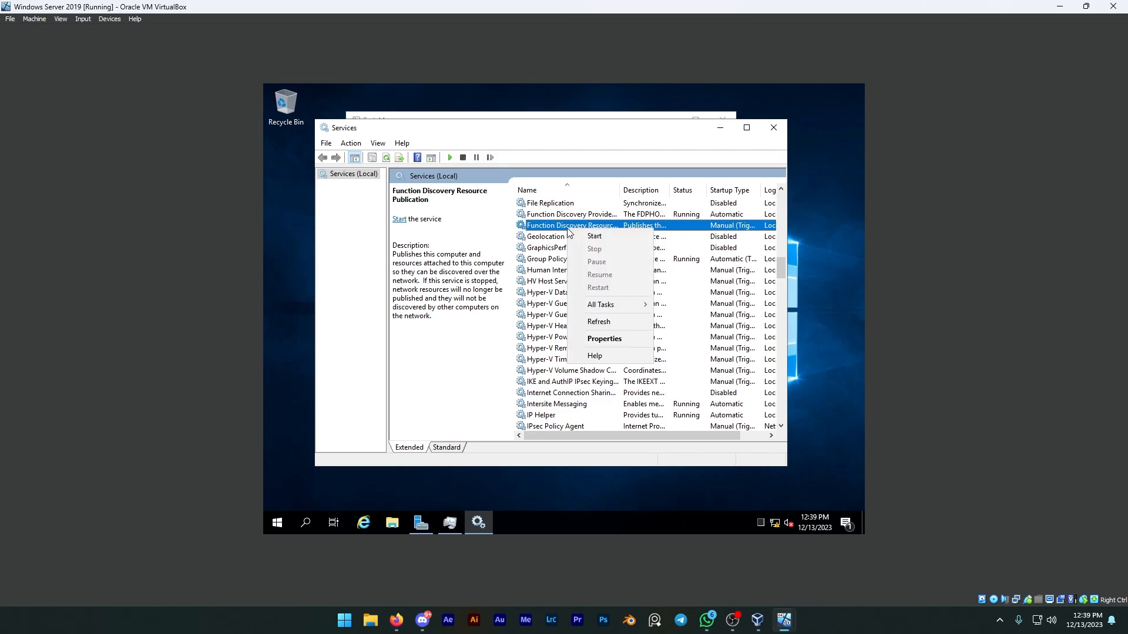
{"action": "left_click", "coordinate": [605, 339]}
{"action": "left_click", "coordinate": [553, 283]}
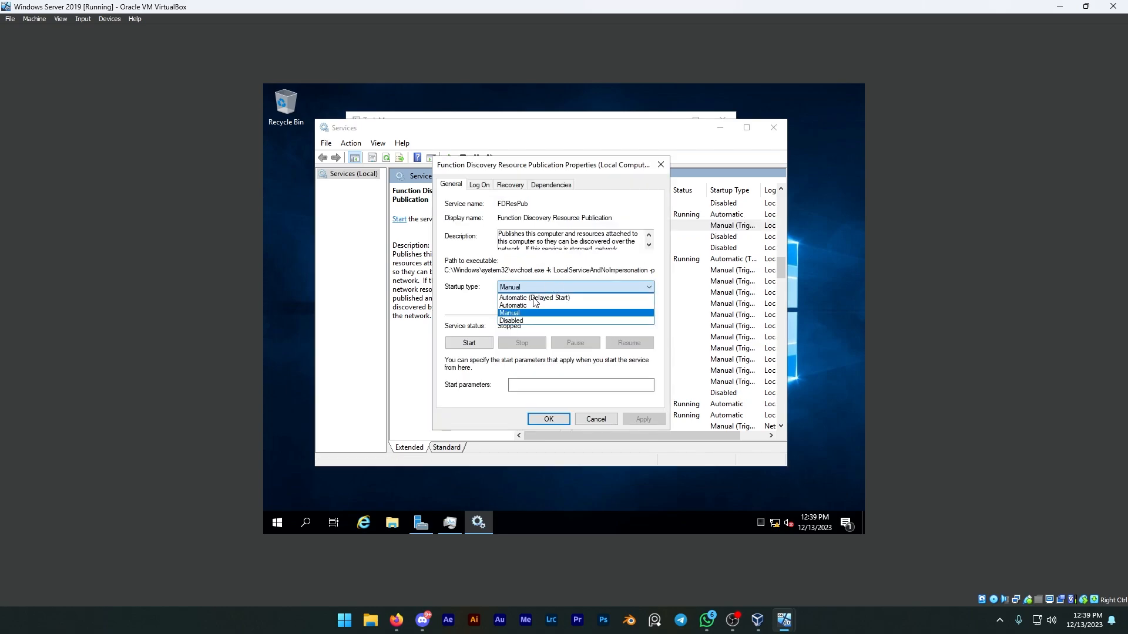
{"action": "left_click", "coordinate": [527, 307]}
{"action": "left_click", "coordinate": [643, 419]}
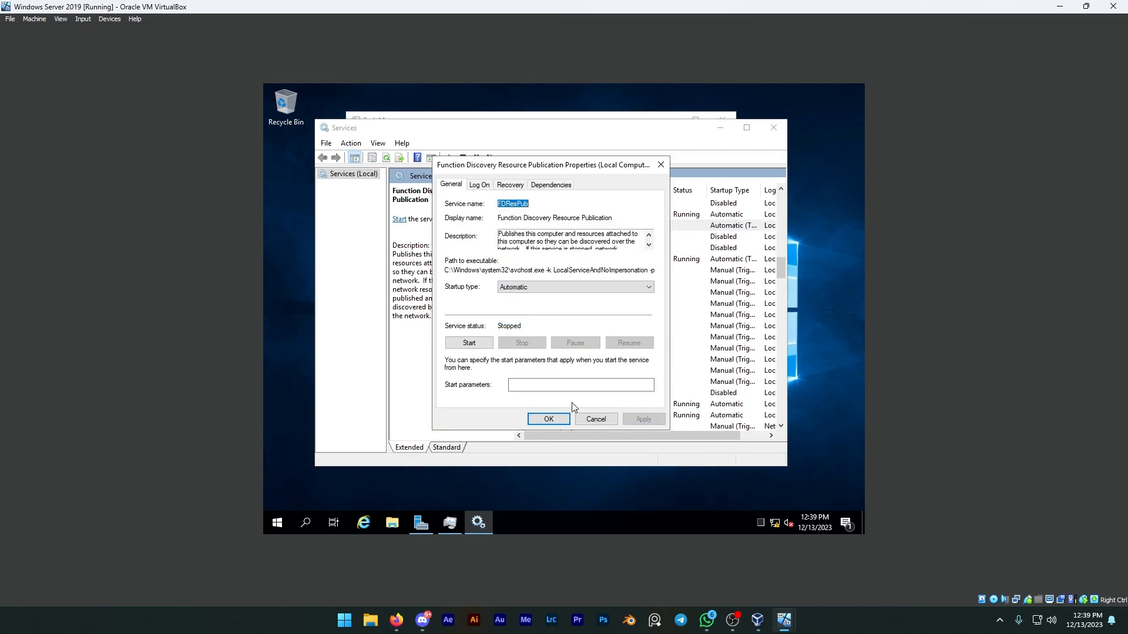
Start the Function Discovery Resource Publication service on the server and close its properties.
{"action": "left_click", "coordinate": [476, 344]}
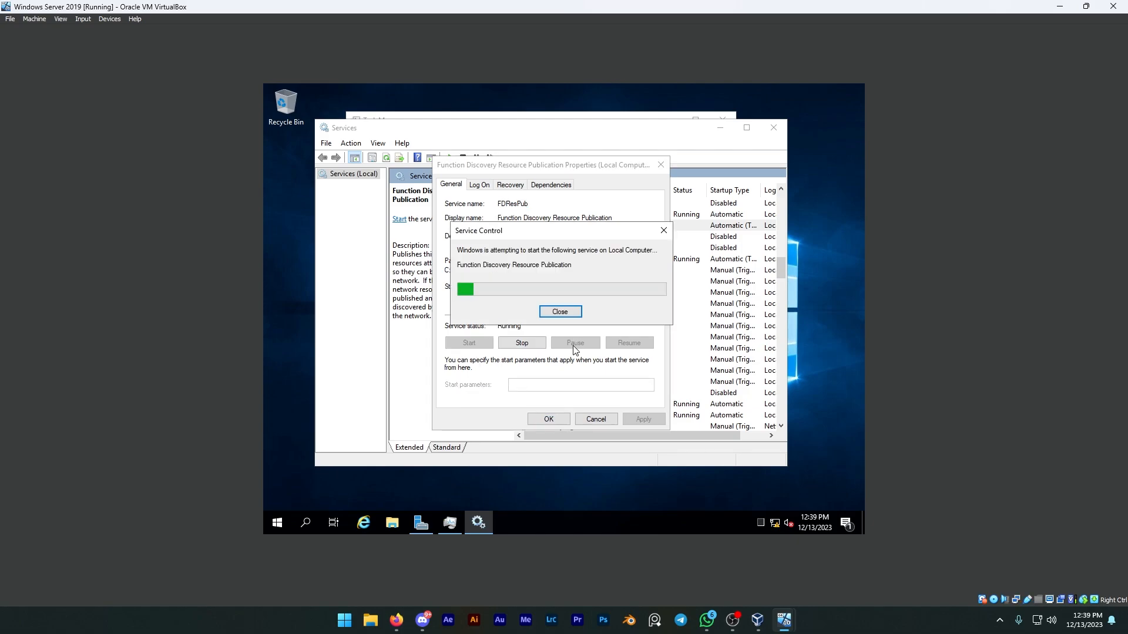
{"action": "left_click", "coordinate": [548, 418]}
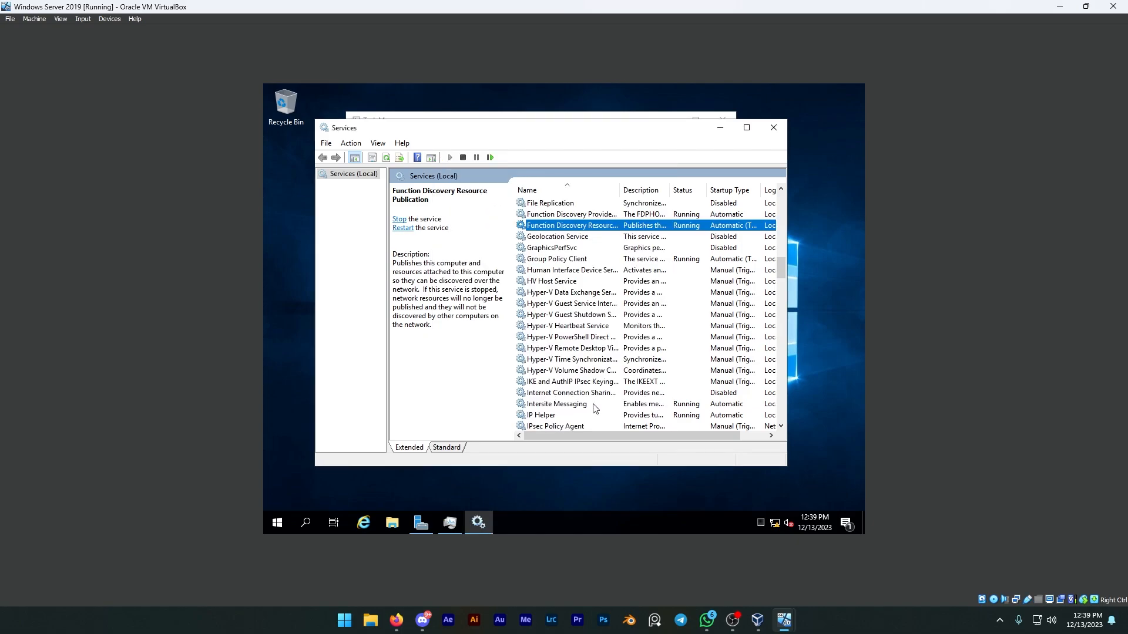
{"action": "left_click", "coordinate": [578, 272]}
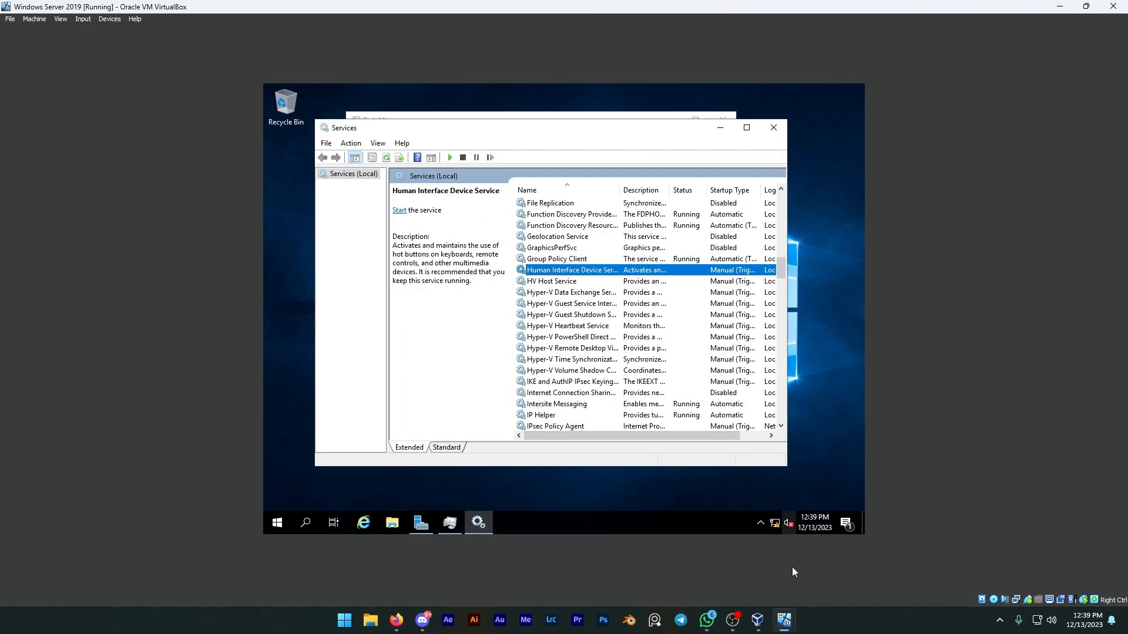
Switch to the Windows 10 Client virtual machine and open its Services console from the detailed Task Manager view.
{"action": "mouse_move", "coordinate": [784, 620]}
{"action": "left_click", "coordinate": [748, 568]}
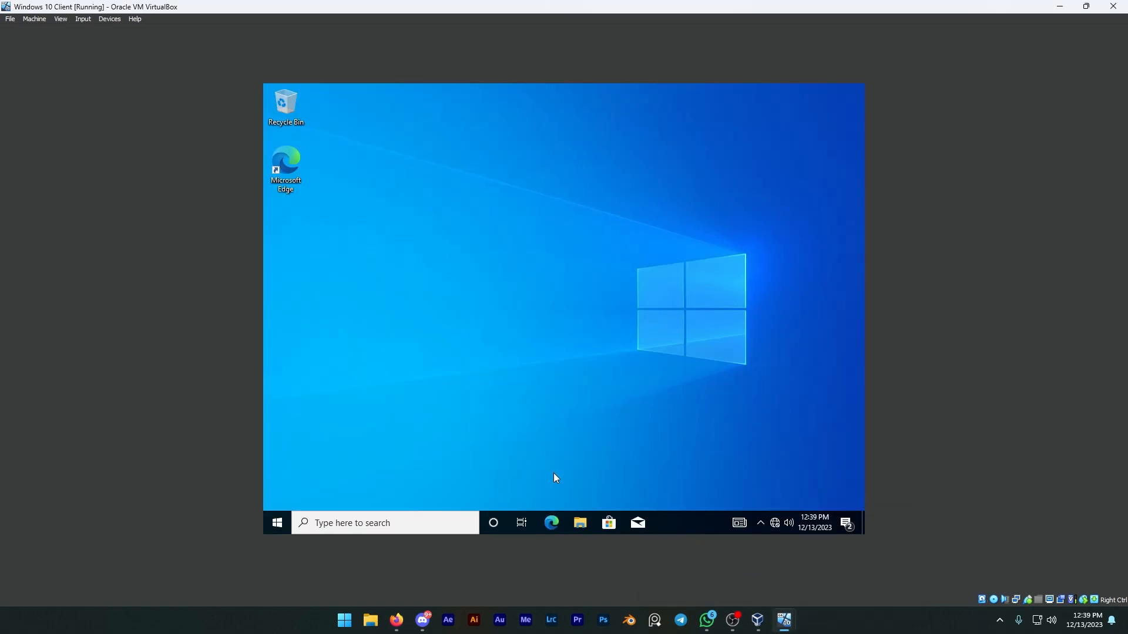
{"action": "right_click", "coordinate": [690, 530]}
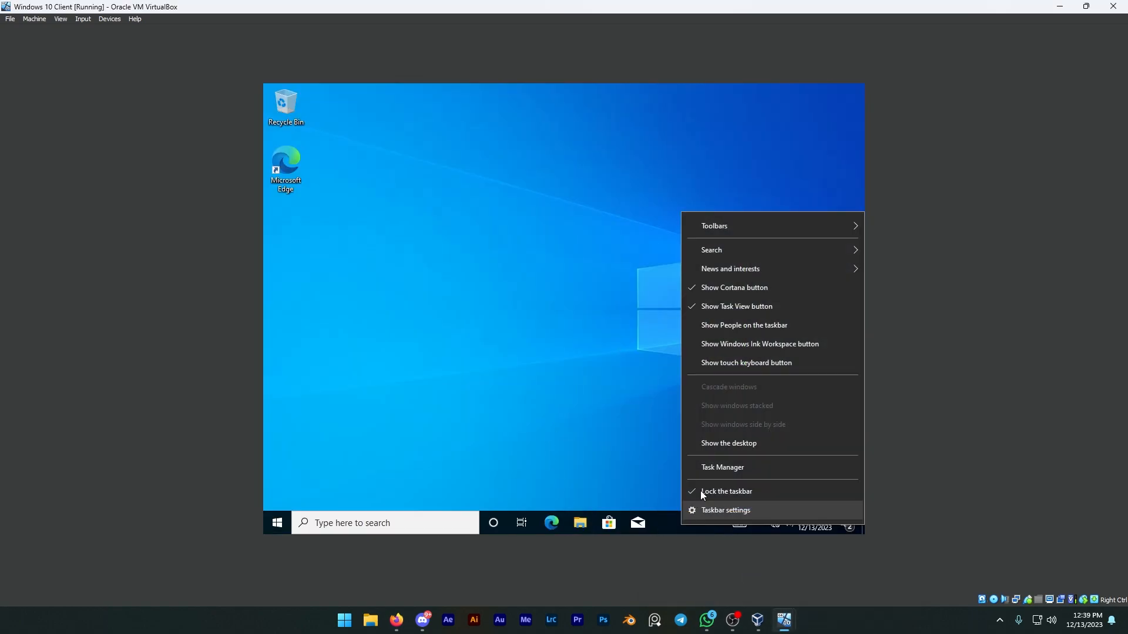
{"action": "left_click", "coordinate": [706, 463]}
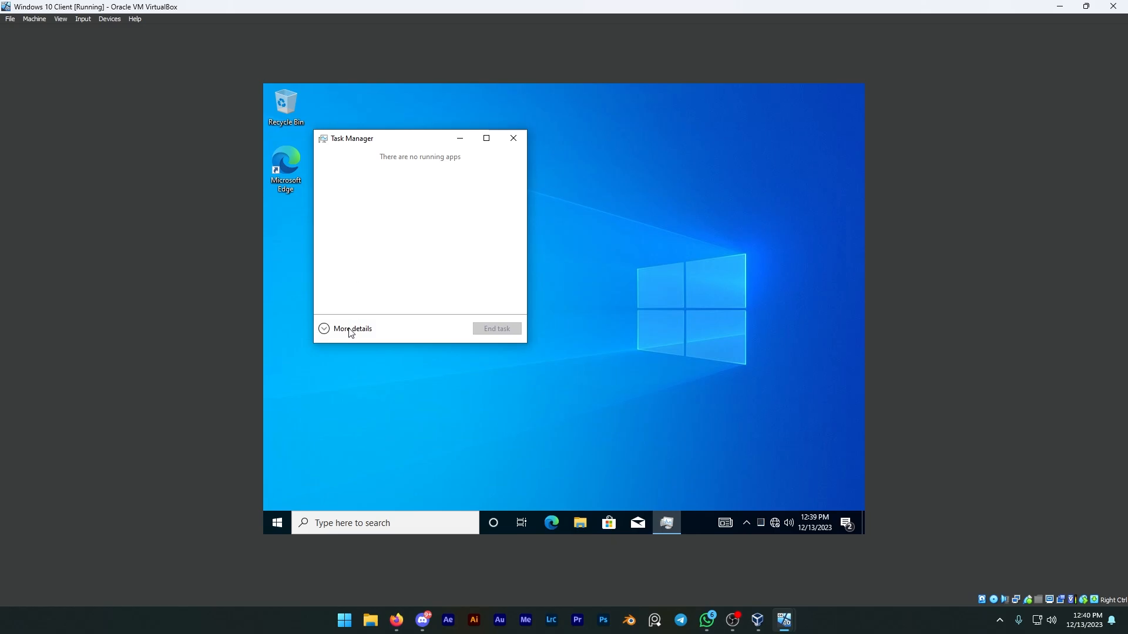
{"action": "left_click", "coordinate": [351, 329]}
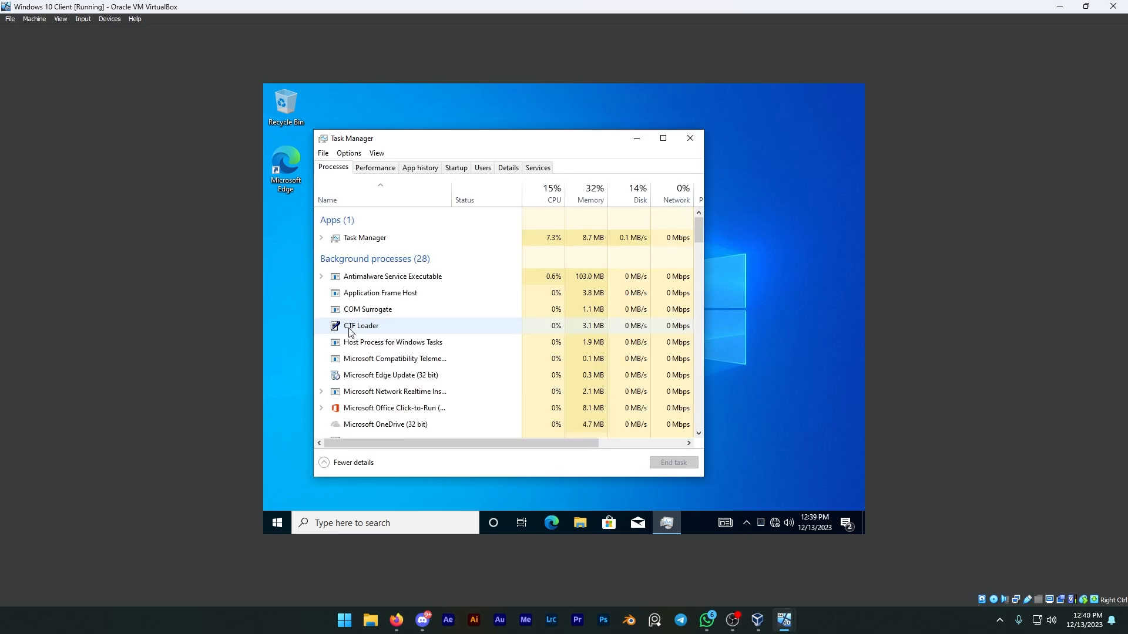
{"action": "left_click", "coordinate": [538, 169]}
{"action": "left_click", "coordinate": [431, 467]}
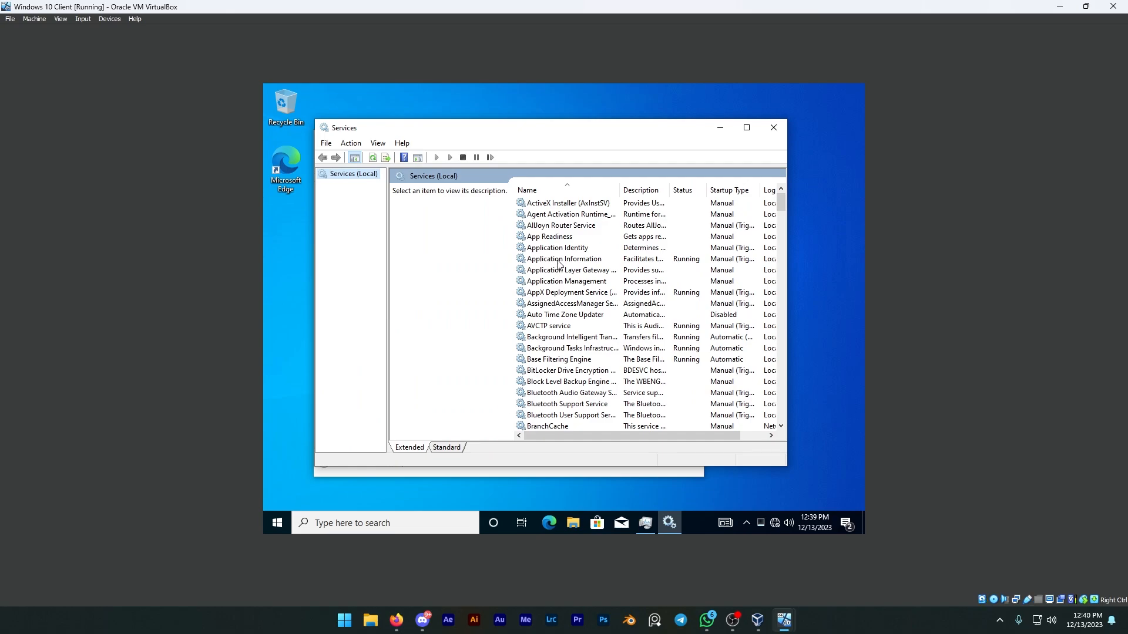
Set the Function Discovery Resource Publication service on the Windows 10 client to the Automatic startup type and apply it.
{"action": "left_click", "coordinate": [559, 238]}
{"action": "key", "text": "f"}
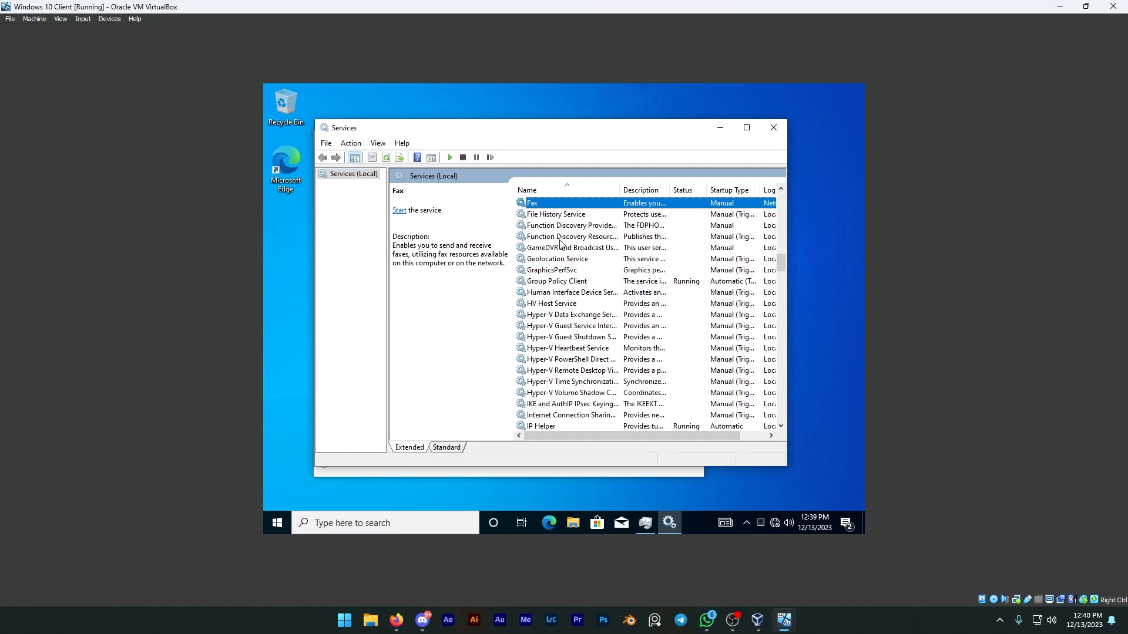
{"action": "left_click", "coordinate": [559, 227]}
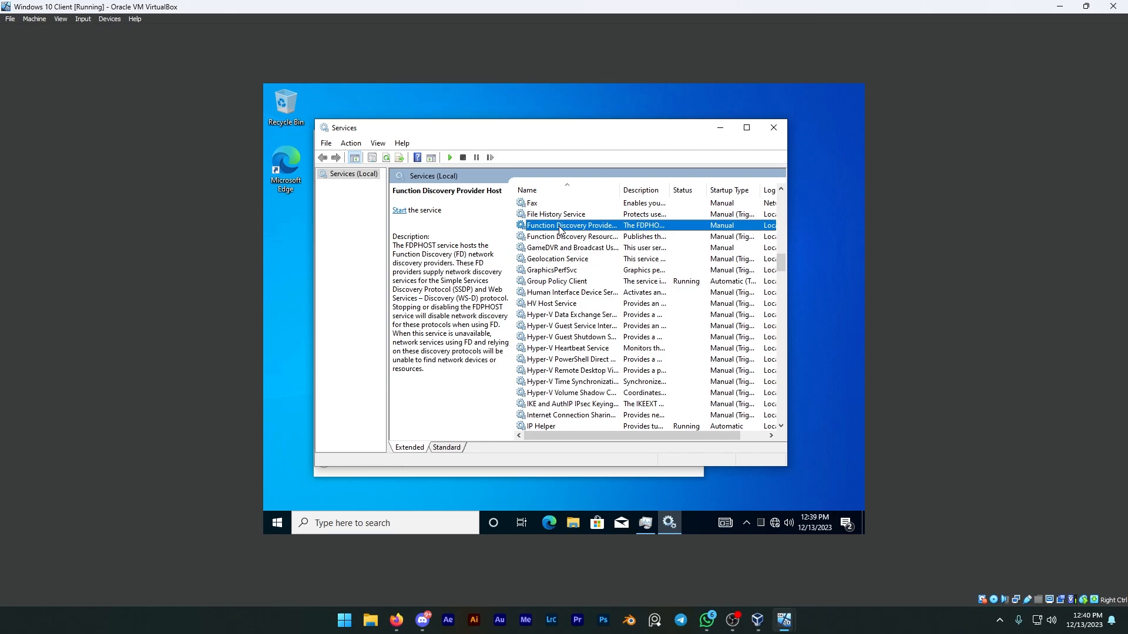
{"action": "left_click", "coordinate": [562, 238]}
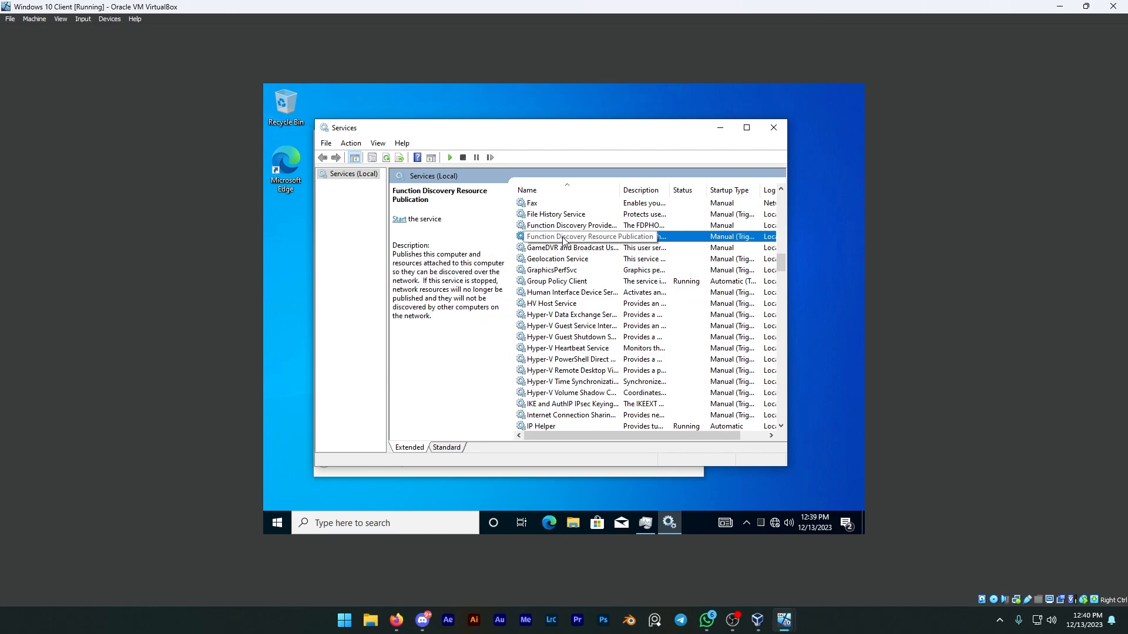
{"action": "right_click", "coordinate": [563, 238]}
{"action": "left_click", "coordinate": [598, 347]}
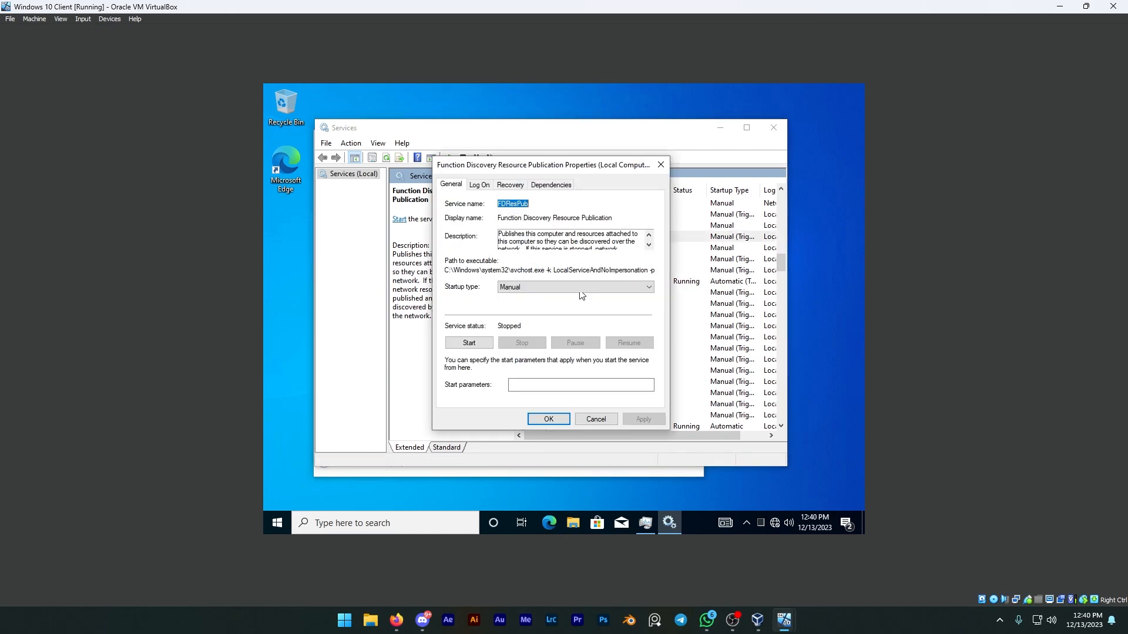
{"action": "left_click", "coordinate": [579, 288]}
{"action": "left_click", "coordinate": [532, 304]}
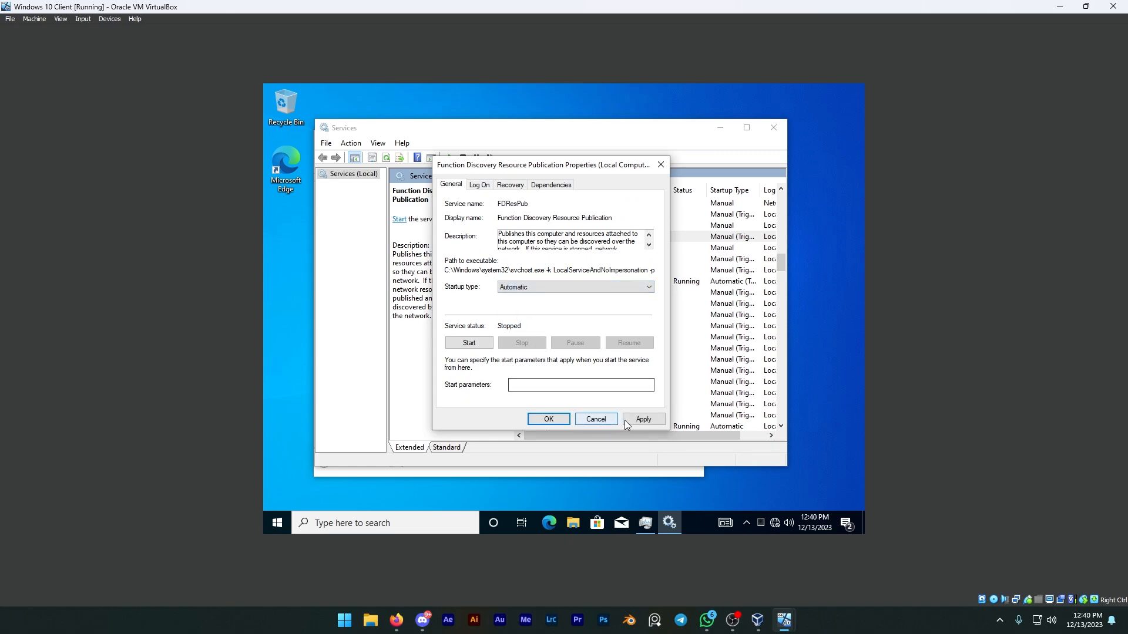
{"action": "left_click", "coordinate": [626, 420]}
Start the client's Function Discovery Resource Publication service, then close its properties, the Services console and Task Manager.
{"action": "left_click", "coordinate": [471, 344]}
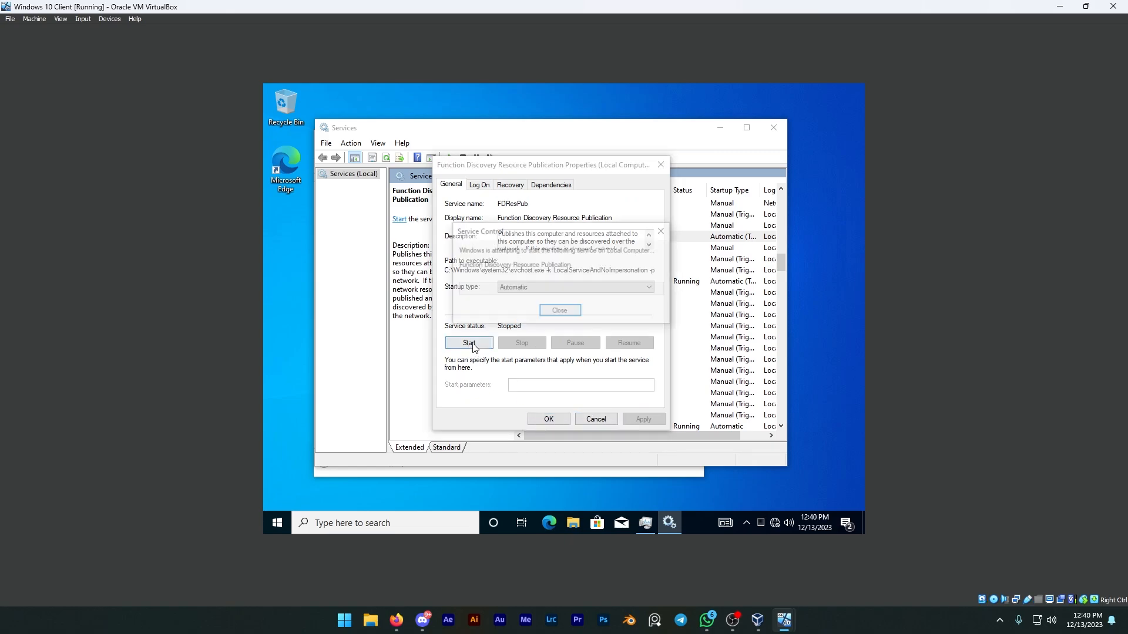
{"action": "left_click", "coordinate": [555, 419]}
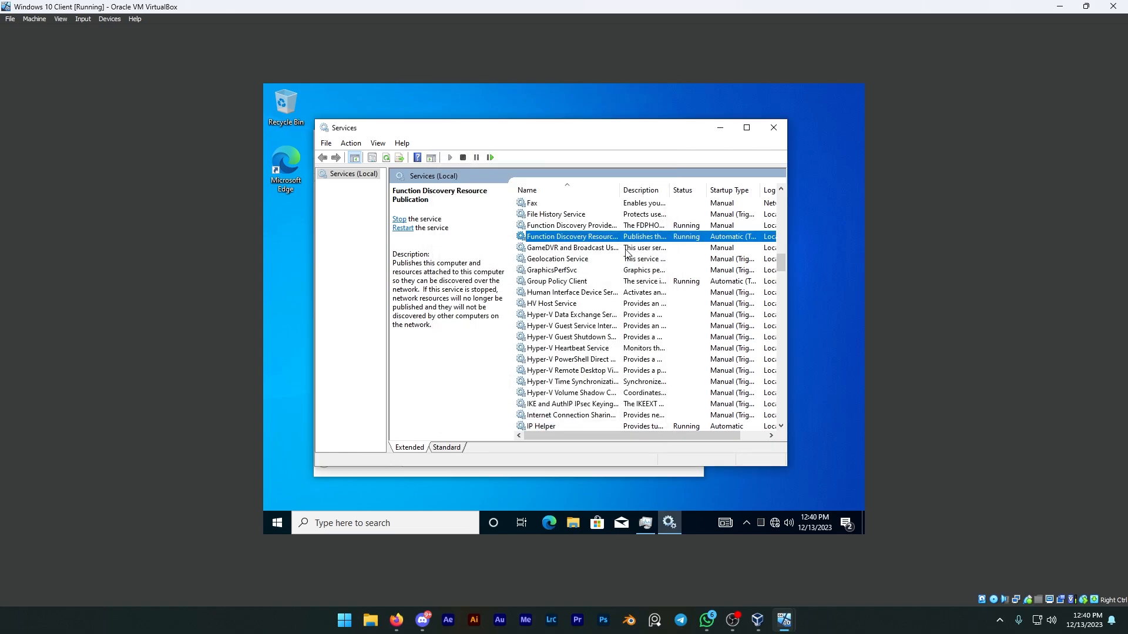
{"action": "left_click", "coordinate": [773, 128]}
{"action": "left_click", "coordinate": [690, 133]}
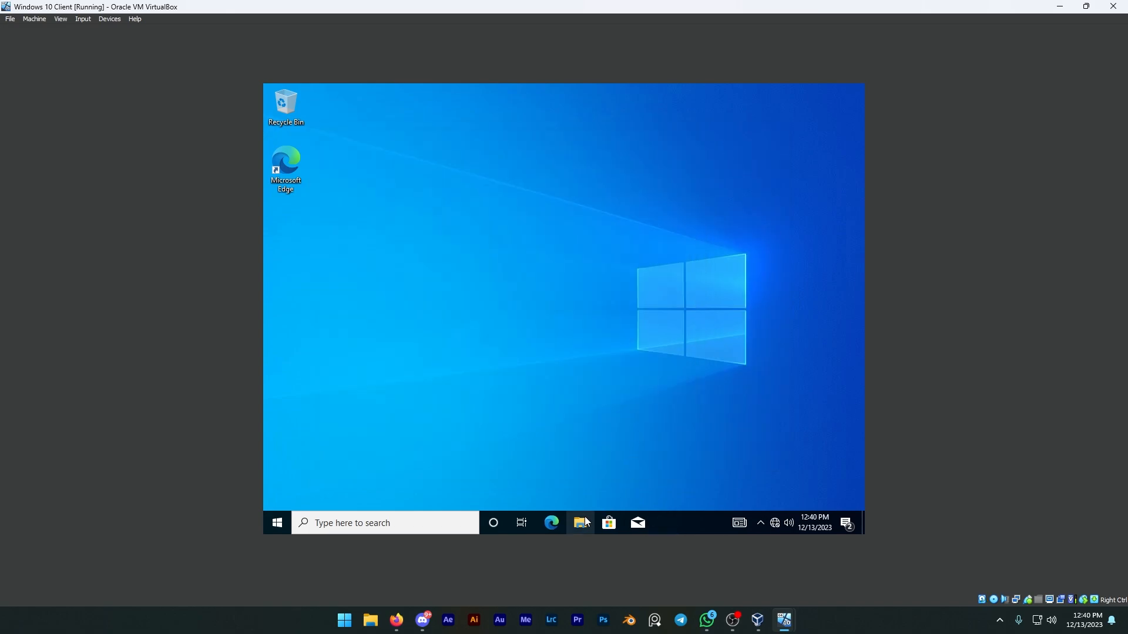
Check which computers appear under Network in the client's File Explorer and close the window.
{"action": "left_click", "coordinate": [582, 522]}
{"action": "left_click", "coordinate": [380, 345]}
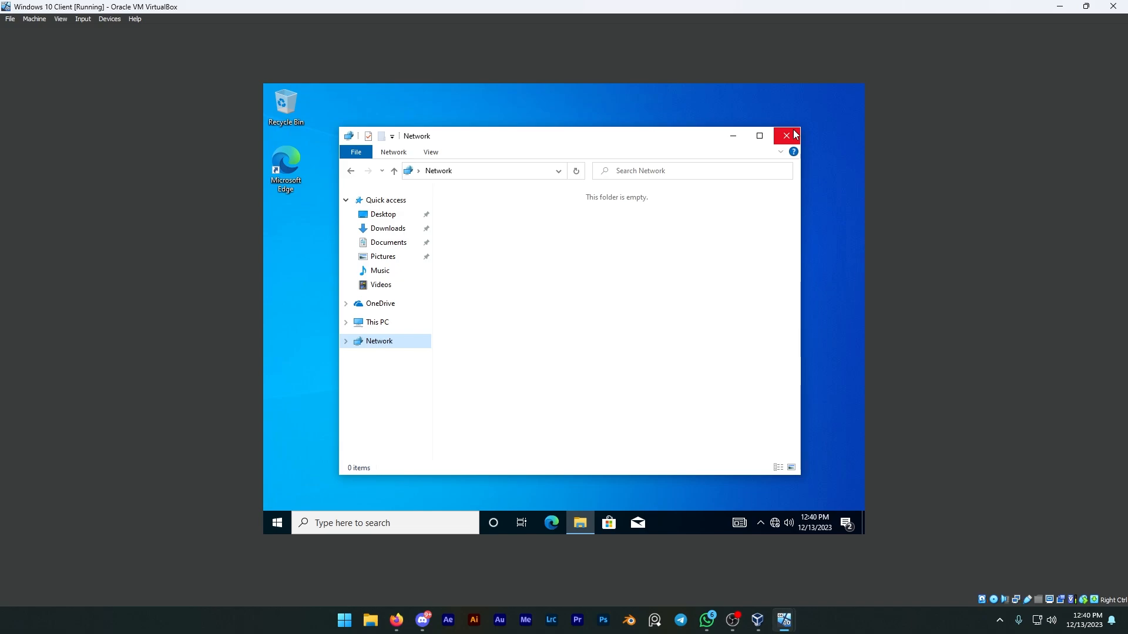
{"action": "left_click_drag", "start_coordinate": [497, 264], "coordinate": [717, 229]}
{"action": "left_click", "coordinate": [642, 319]}
{"action": "left_click_drag", "start_coordinate": [476, 280], "coordinate": [748, 275]}
{"action": "left_click", "coordinate": [747, 275]}
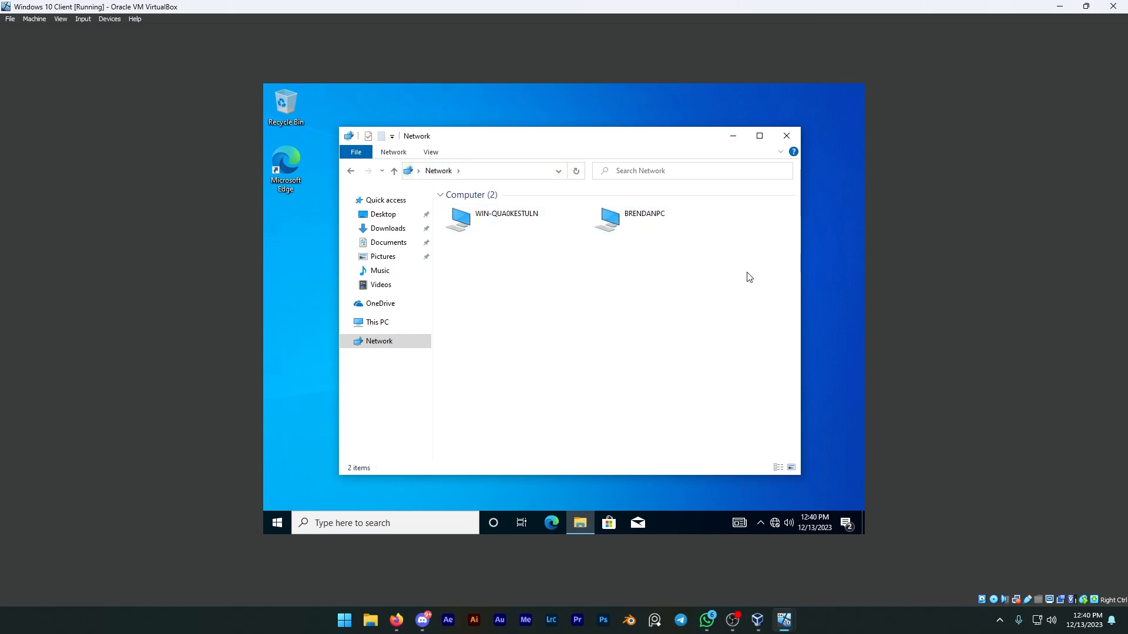
{"action": "left_click", "coordinate": [786, 135]}
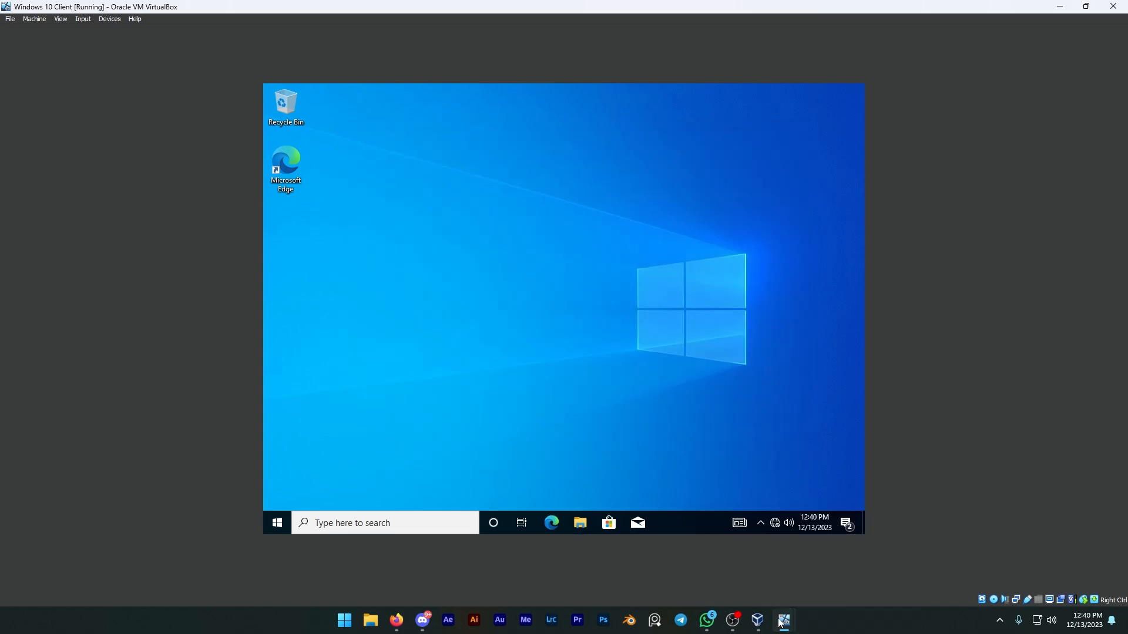
Switch back to the Windows Server 2019 virtual machine and close its Services and Task Manager windows.
{"action": "mouse_move", "coordinate": [783, 621]}
{"action": "left_click", "coordinate": [825, 549]}
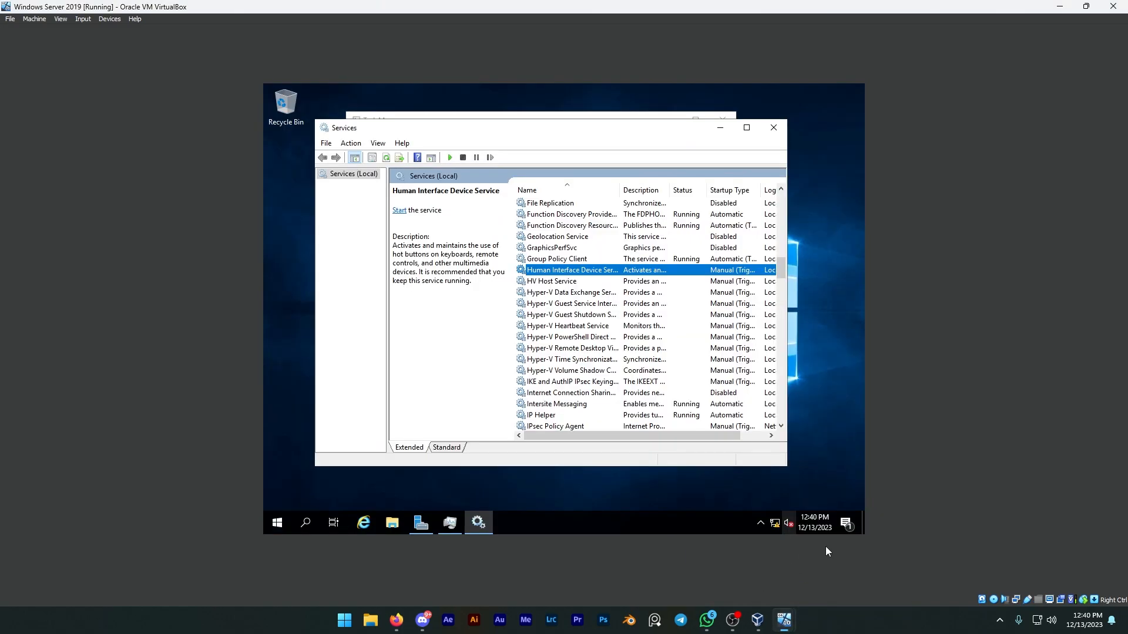
{"action": "left_click", "coordinate": [768, 132]}
{"action": "left_click", "coordinate": [723, 118]}
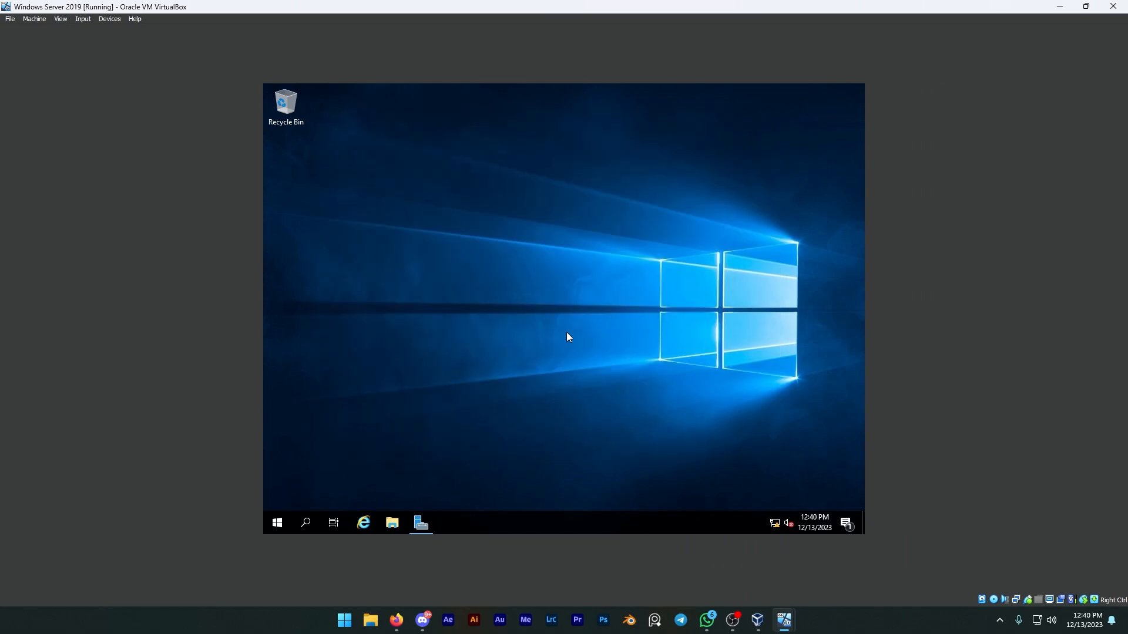
{"action": "left_click_drag", "start_coordinate": [455, 316], "coordinate": [632, 452]}
{"action": "left_click", "coordinate": [367, 523]}
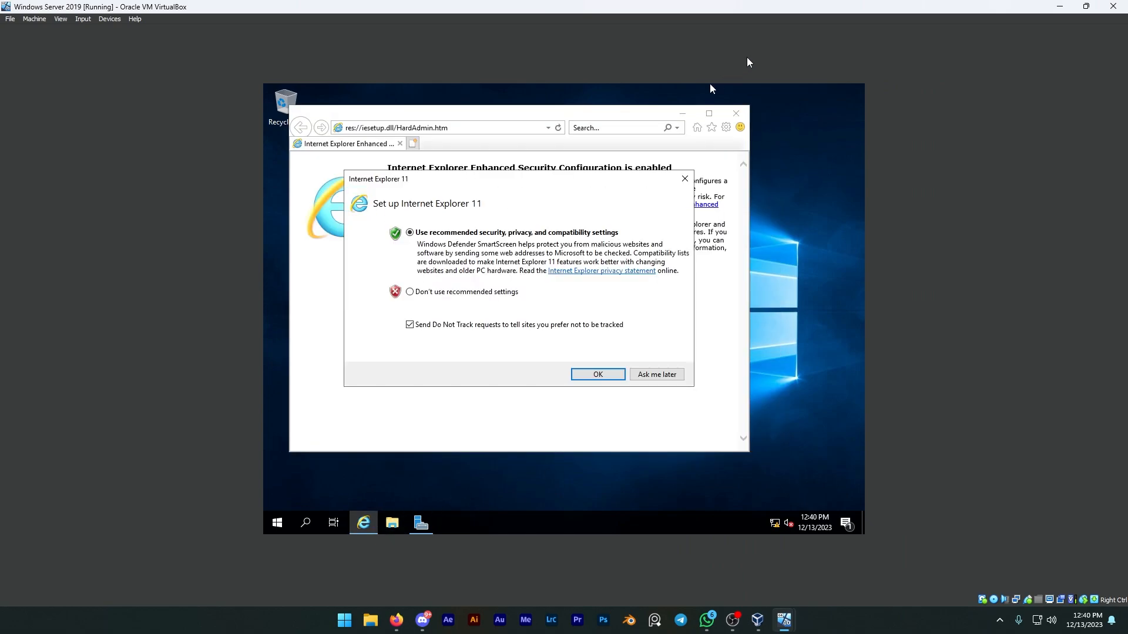
{"action": "left_click", "coordinate": [736, 111]}
{"action": "left_click", "coordinate": [684, 178]}
{"action": "left_click", "coordinate": [744, 118]}
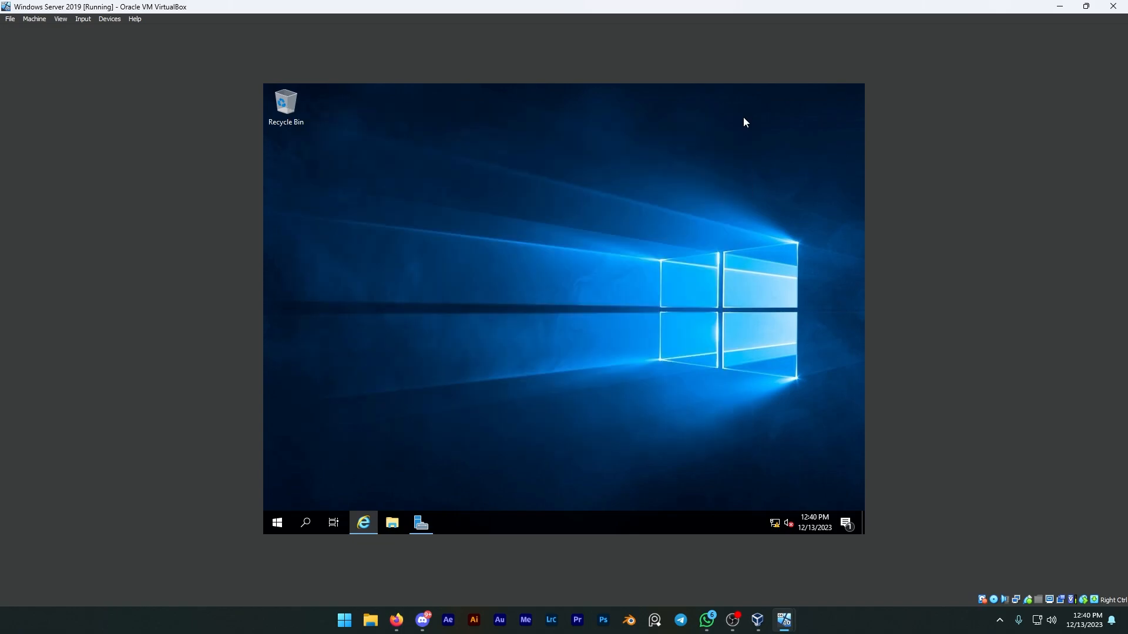
Check which computers appear under Network in the server's File Explorer and close the window.
{"action": "left_click", "coordinate": [403, 520]}
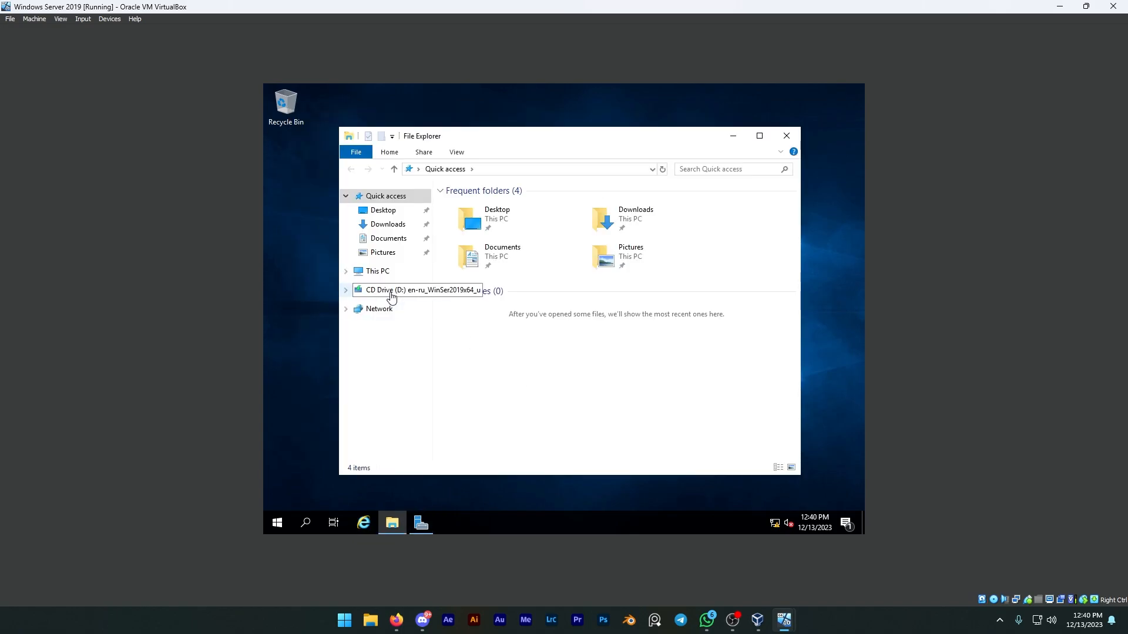
{"action": "left_click", "coordinate": [383, 309]}
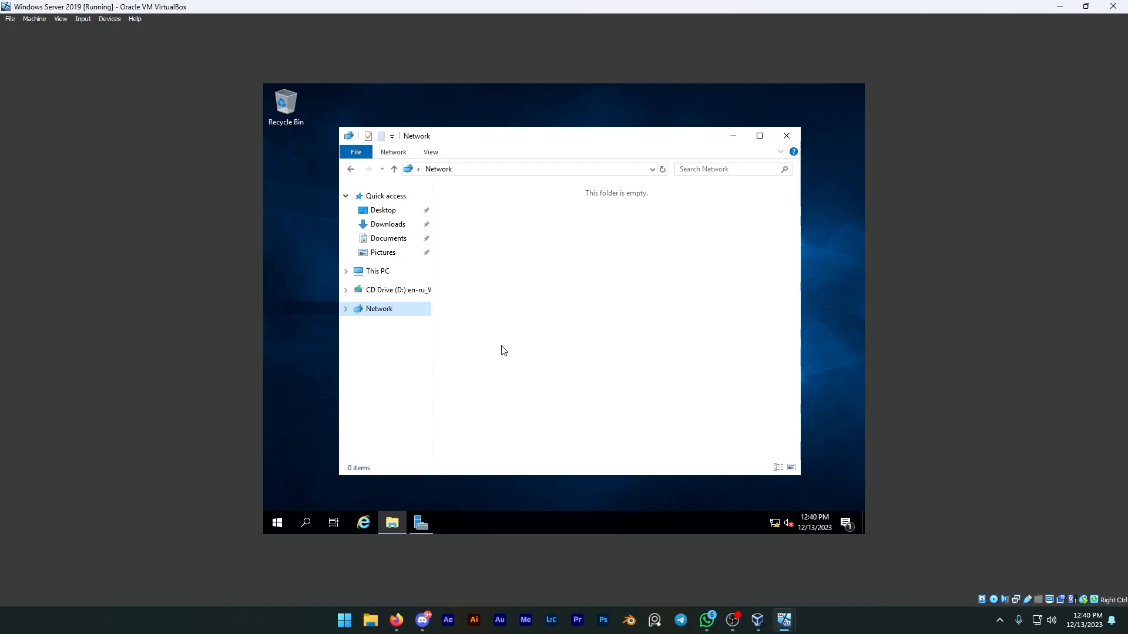
{"action": "left_click_drag", "start_coordinate": [499, 306], "coordinate": [729, 215]}
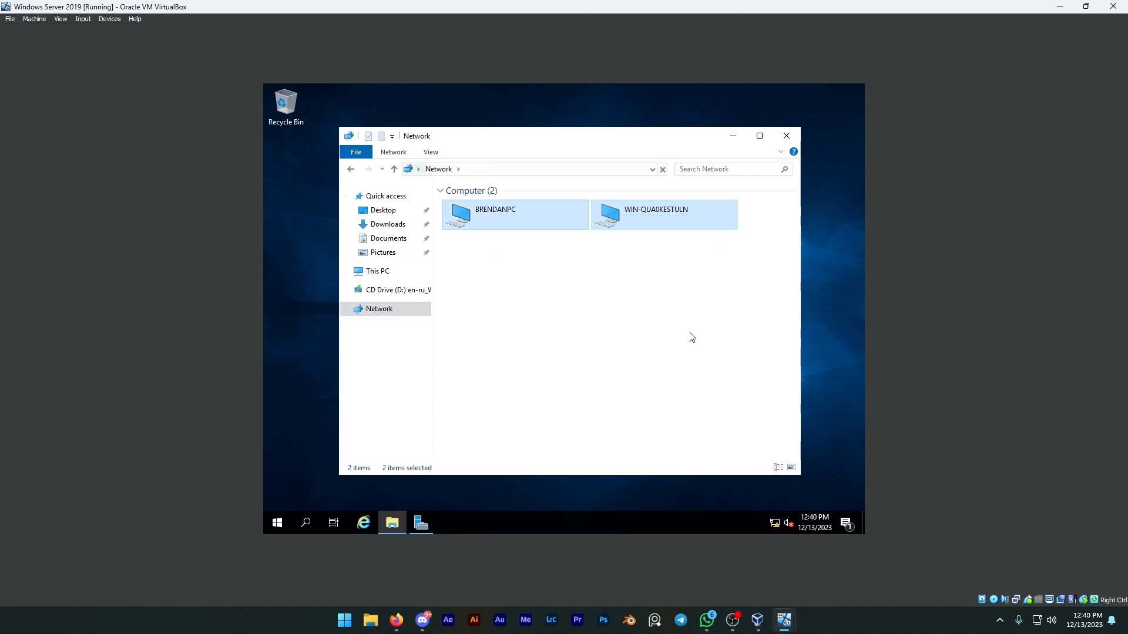
{"action": "left_click", "coordinate": [642, 325]}
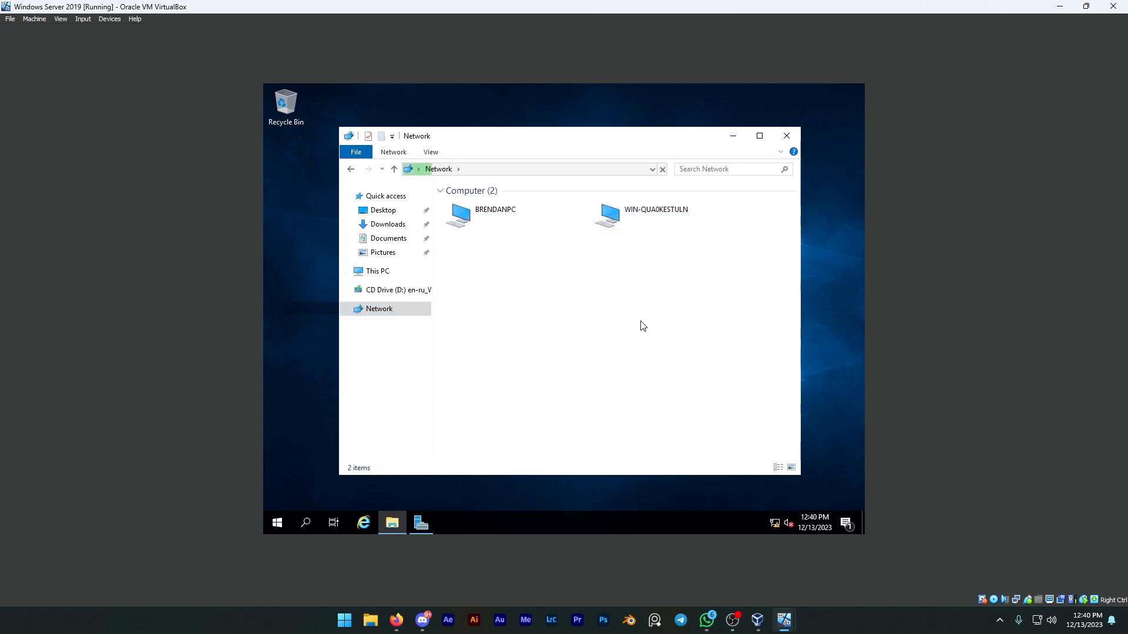
{"action": "left_click", "coordinate": [786, 136]}
{"action": "left_click_drag", "start_coordinate": [441, 199], "coordinate": [785, 429]}
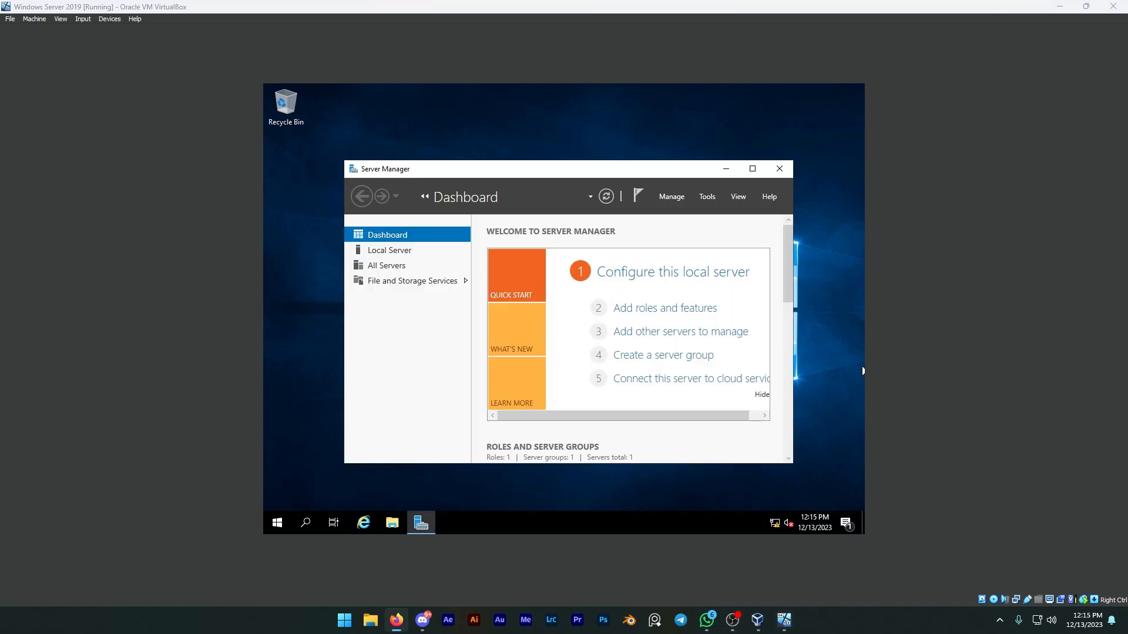